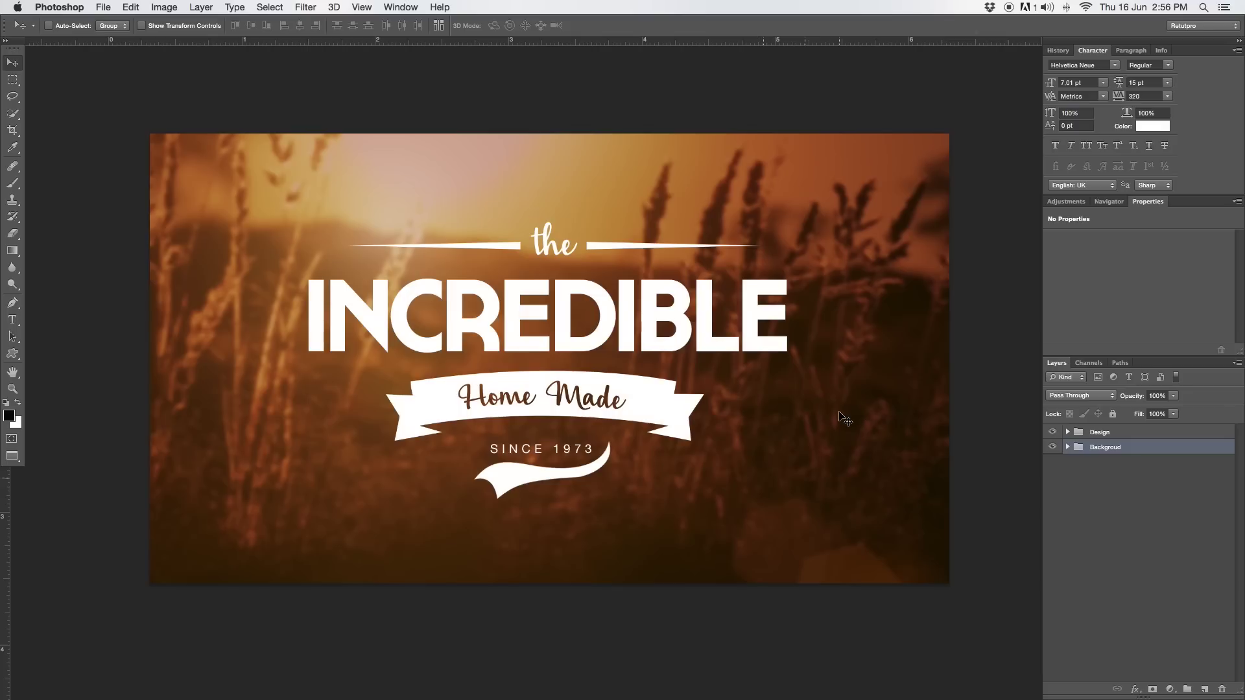
Hide the Design group so only the blurred wheat-field background shows on the canvas.
left_click(1052, 433)
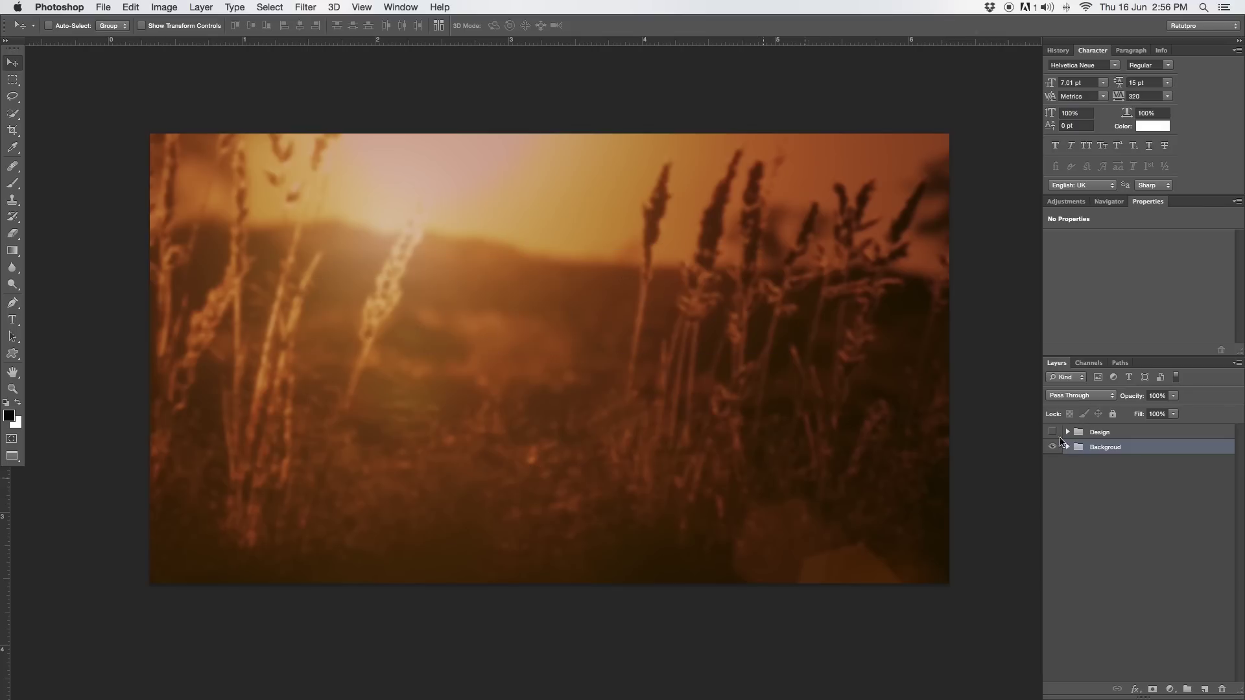
Expand the Background group and hide every layer except the black Layer 0.
left_click(1067, 447)
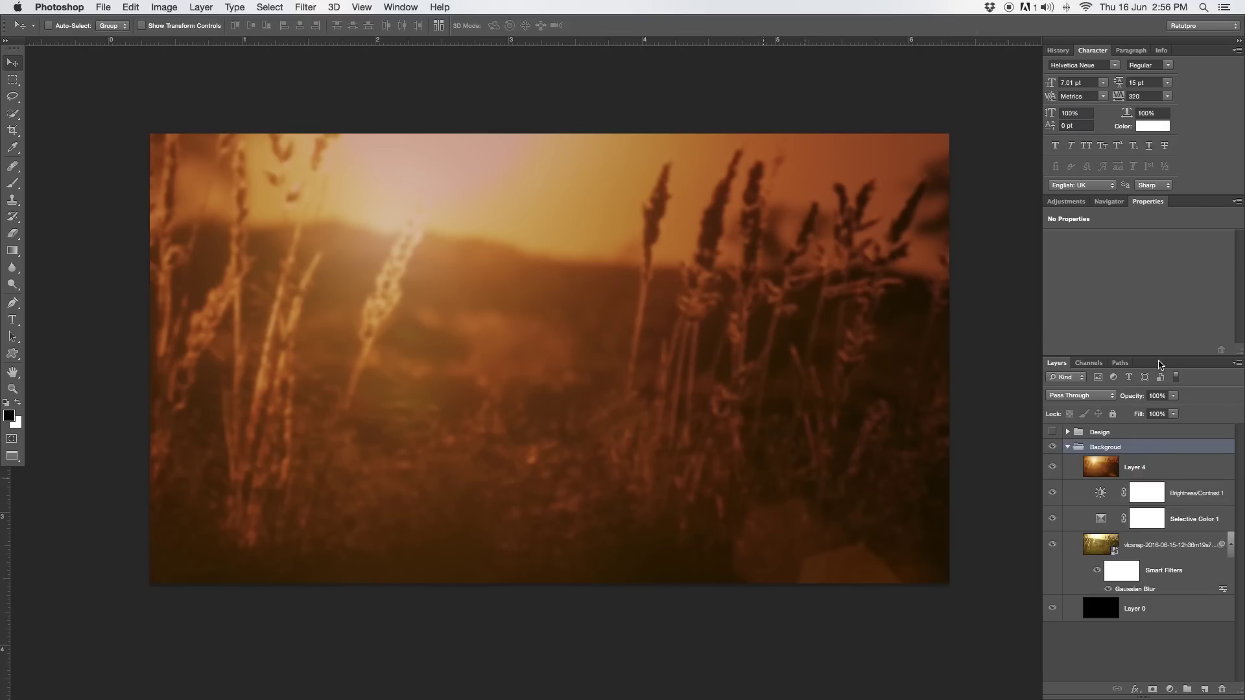
left_click_drag(1160, 356, 1161, 304)
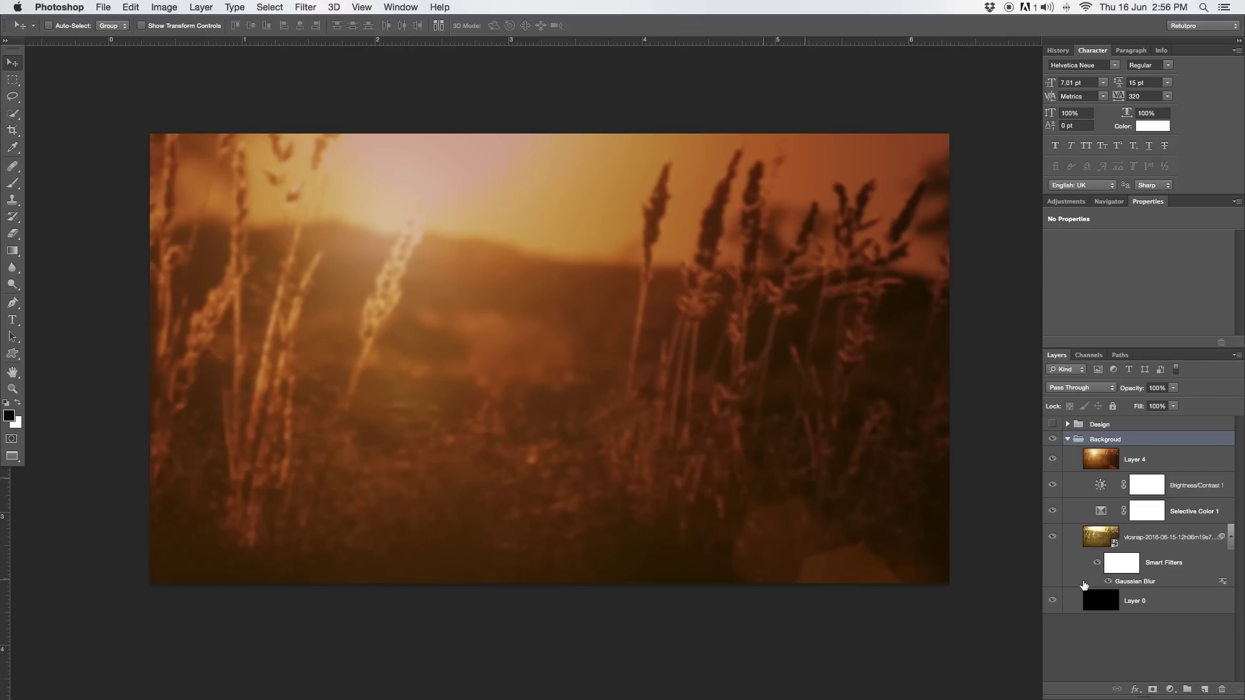
left_click_drag(1052, 459, 1053, 537)
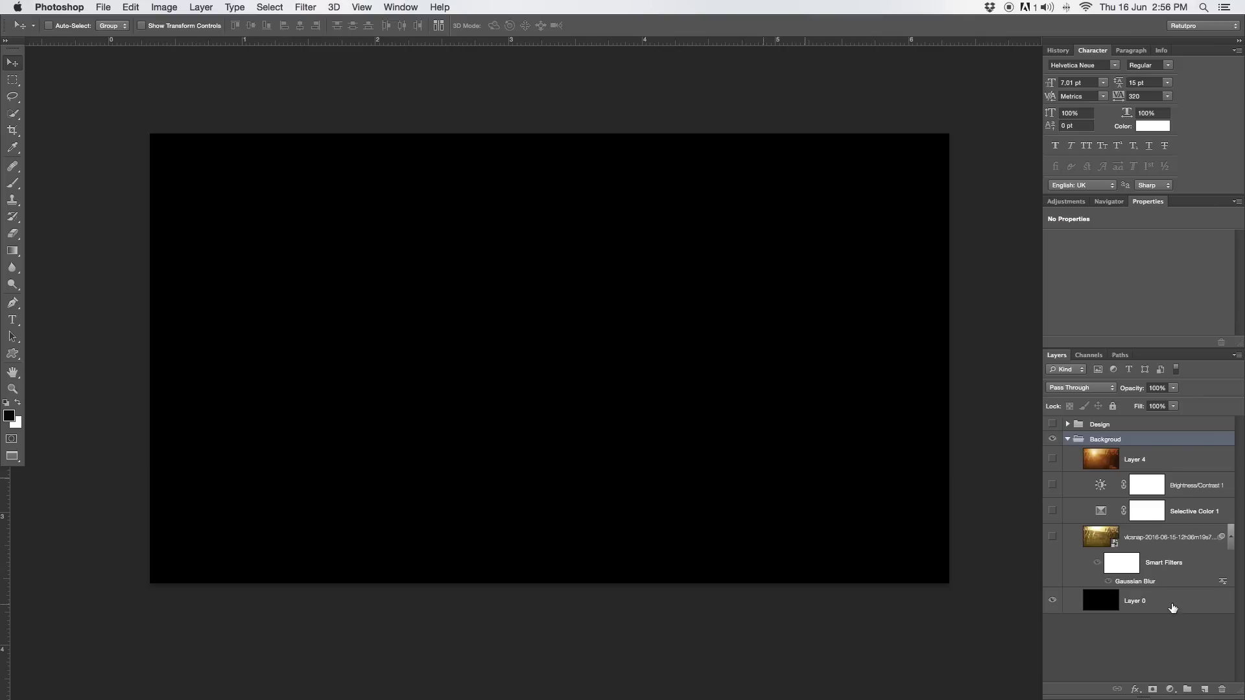
left_click(1099, 604)
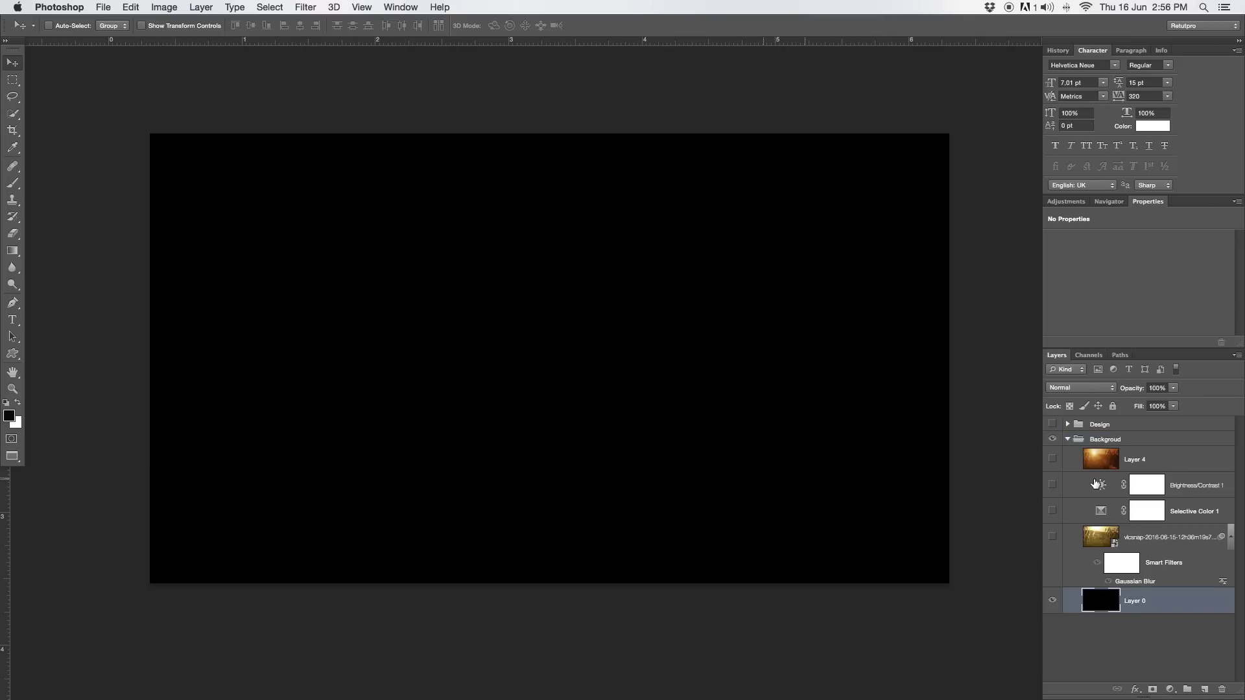
left_click(1084, 538)
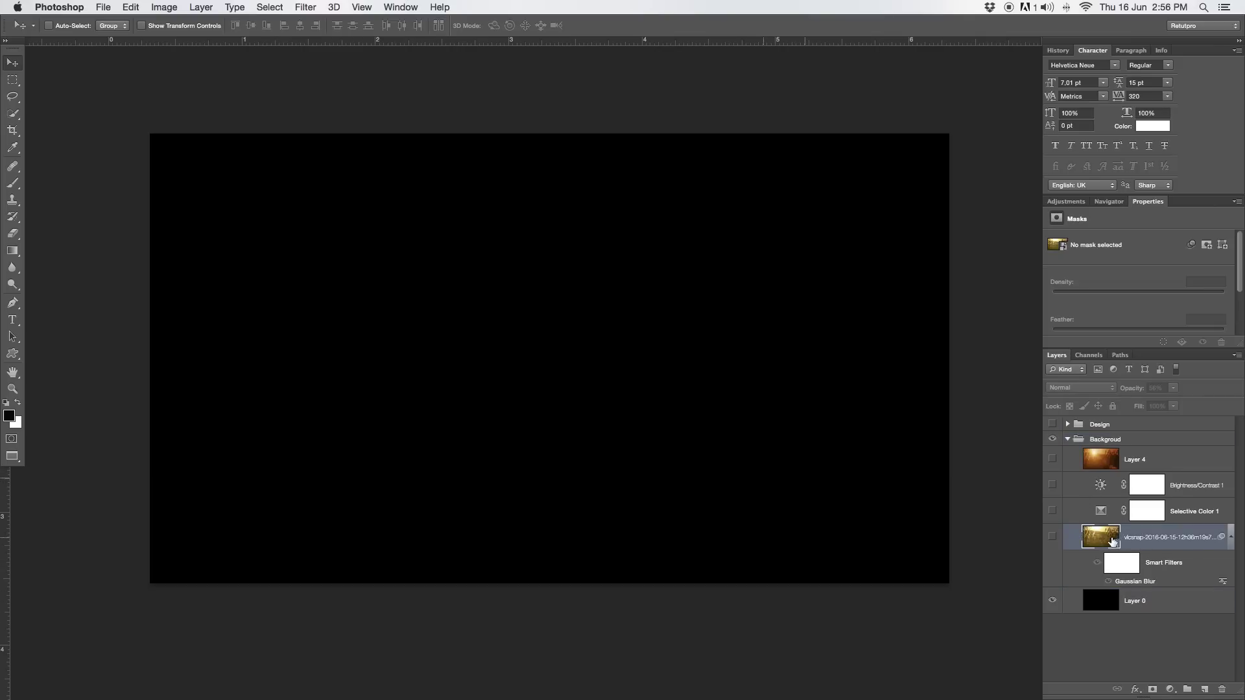
Preview the logo over Layer 4 and the field photo, leaving the blurred photo visible and the logo hidden.
left_click(1053, 424)
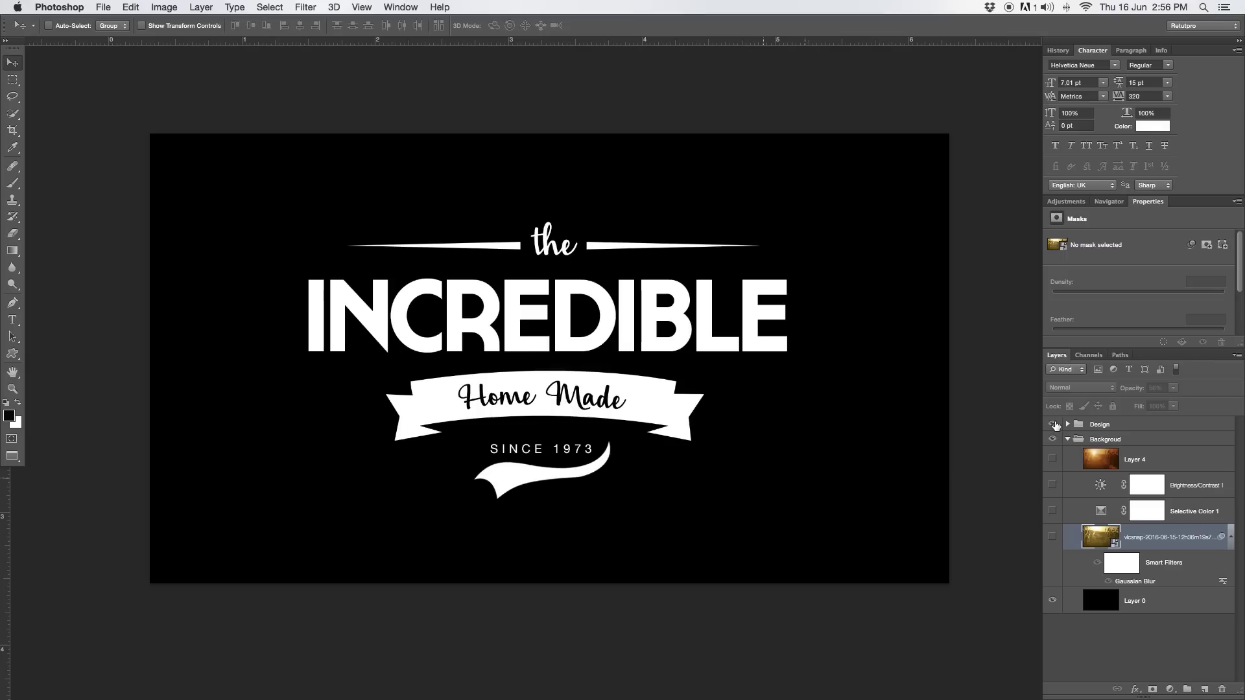
left_click(1052, 459)
left_click(1052, 459)
left_click(1051, 536)
left_click(1051, 536)
left_click(1053, 537)
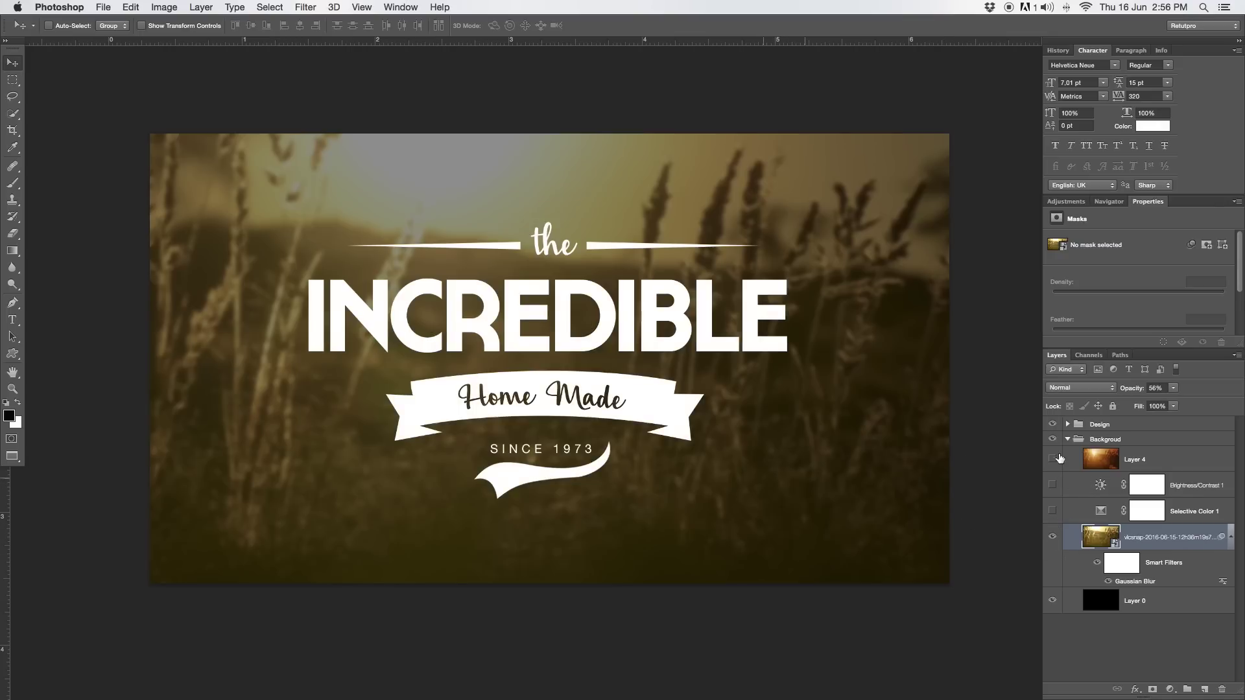
left_click(1052, 425)
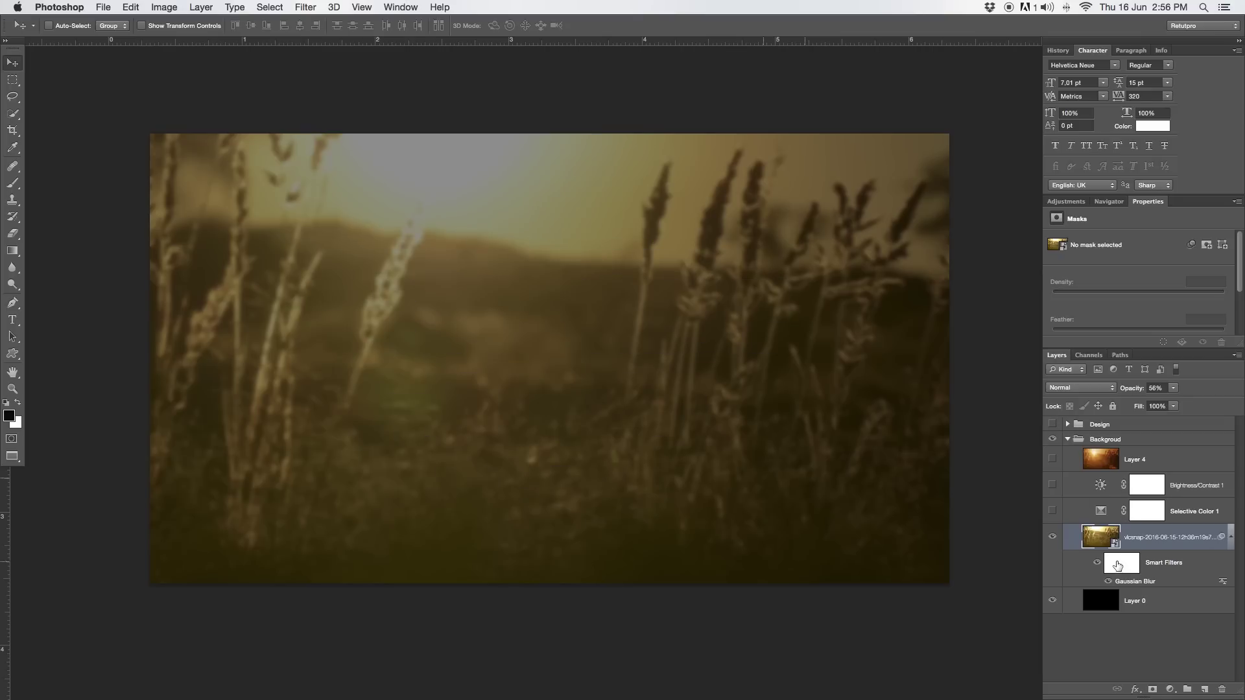
Compare the field photo with its Gaussian Blur smart filter off and on, then open the layer's options.
left_click(1230, 538)
left_click(1053, 537)
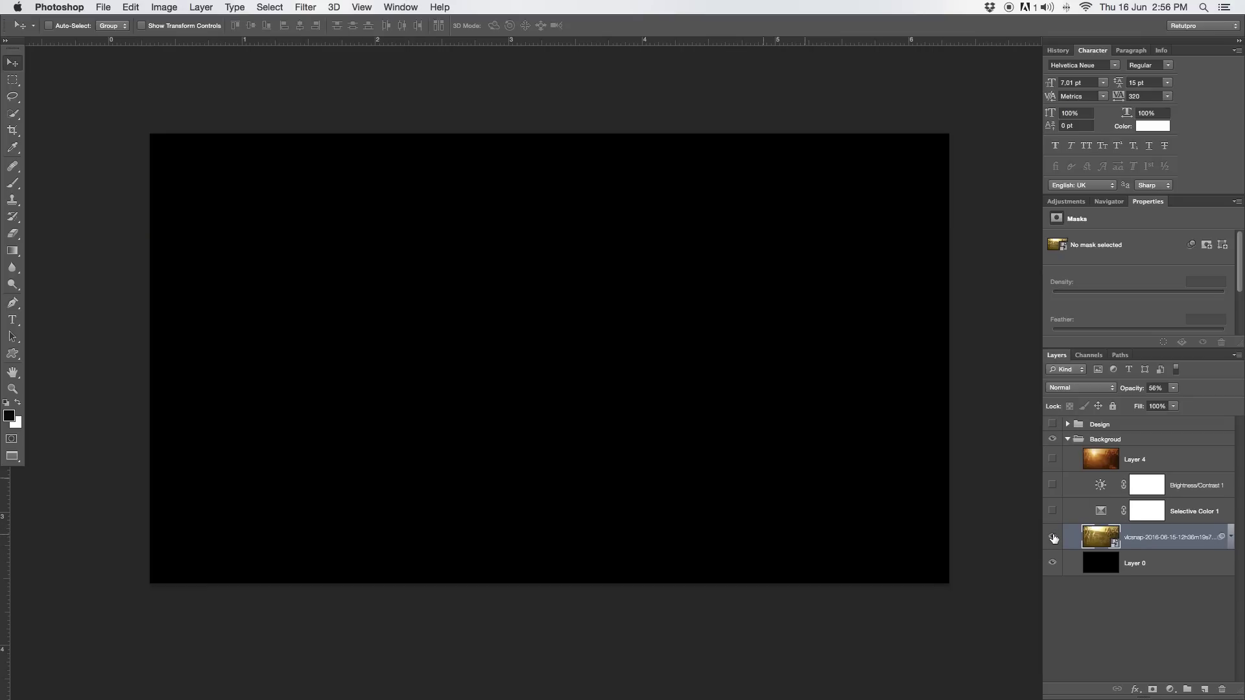
left_click(1053, 537)
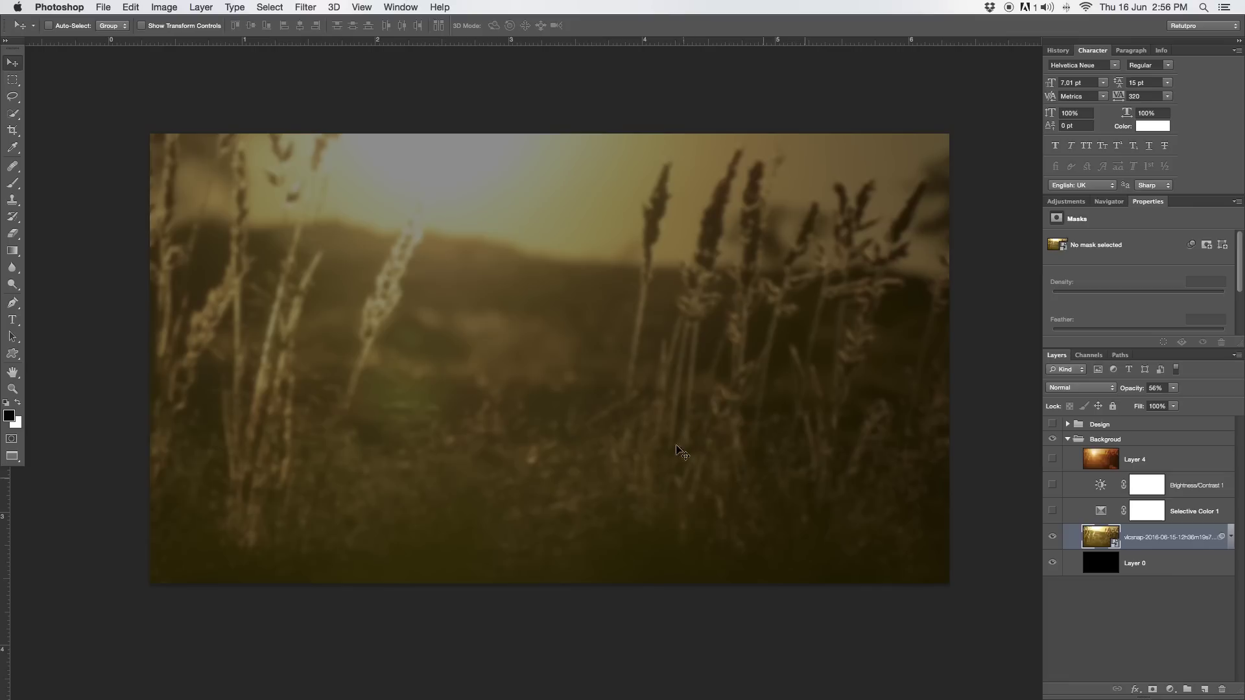
left_click(1231, 538)
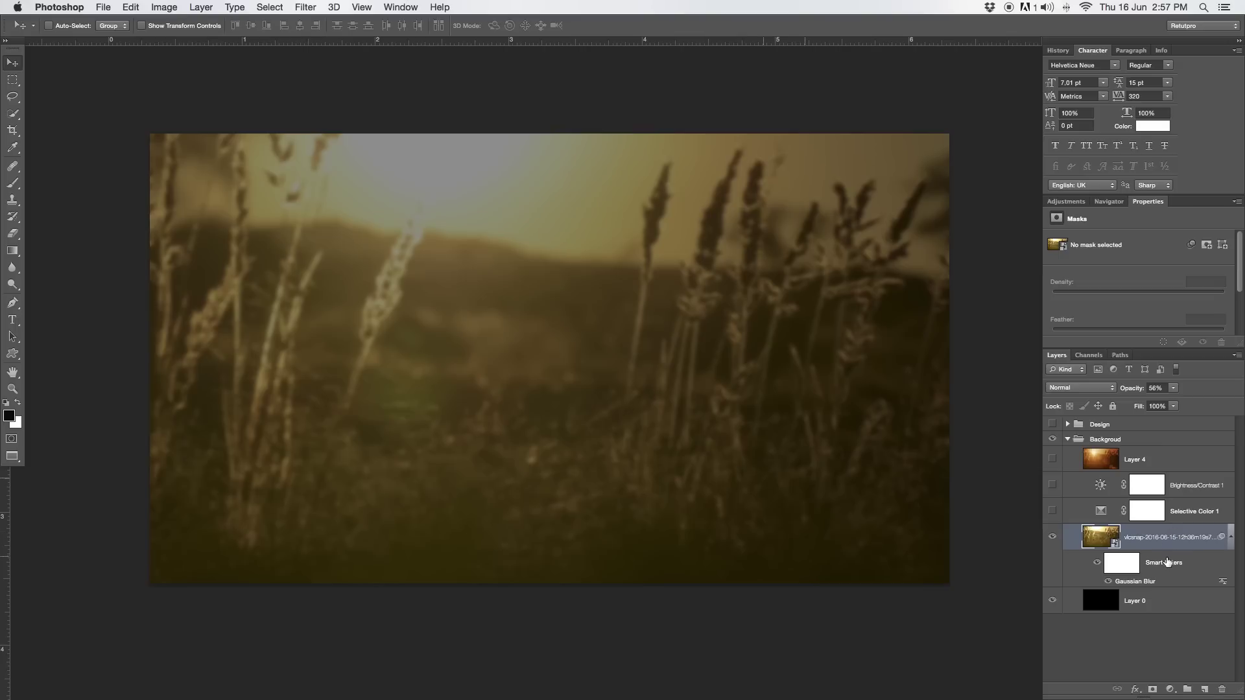
left_click(1108, 581)
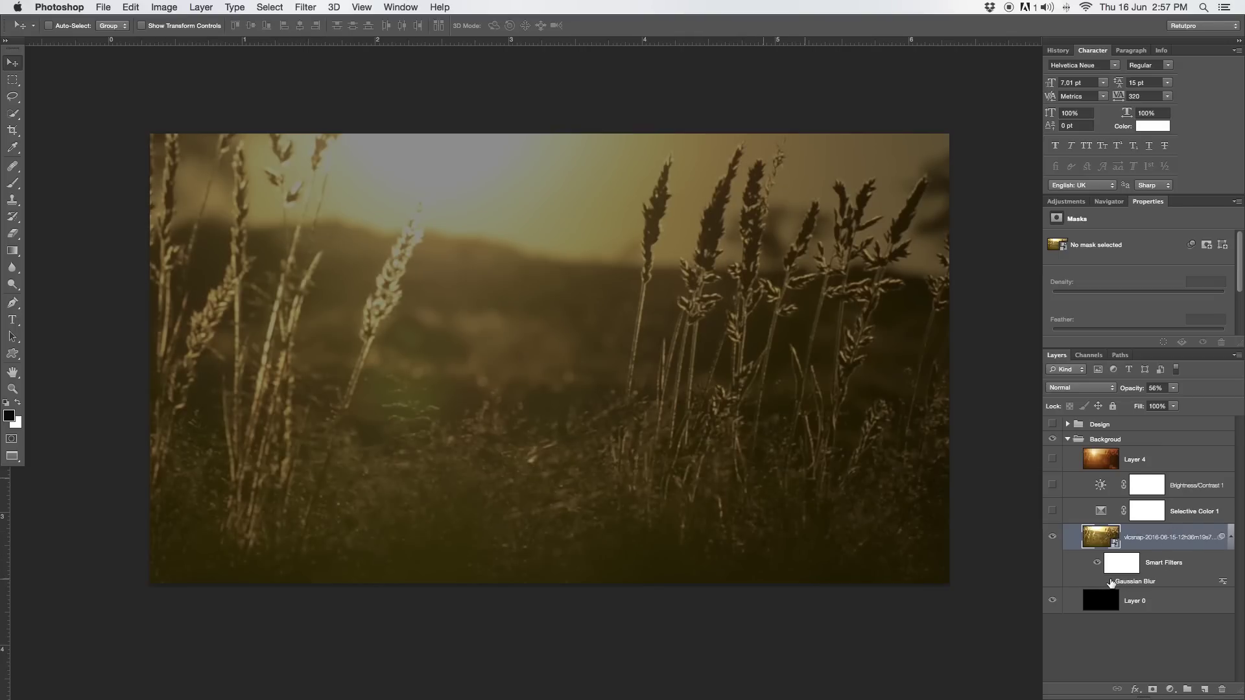
left_click(1109, 581)
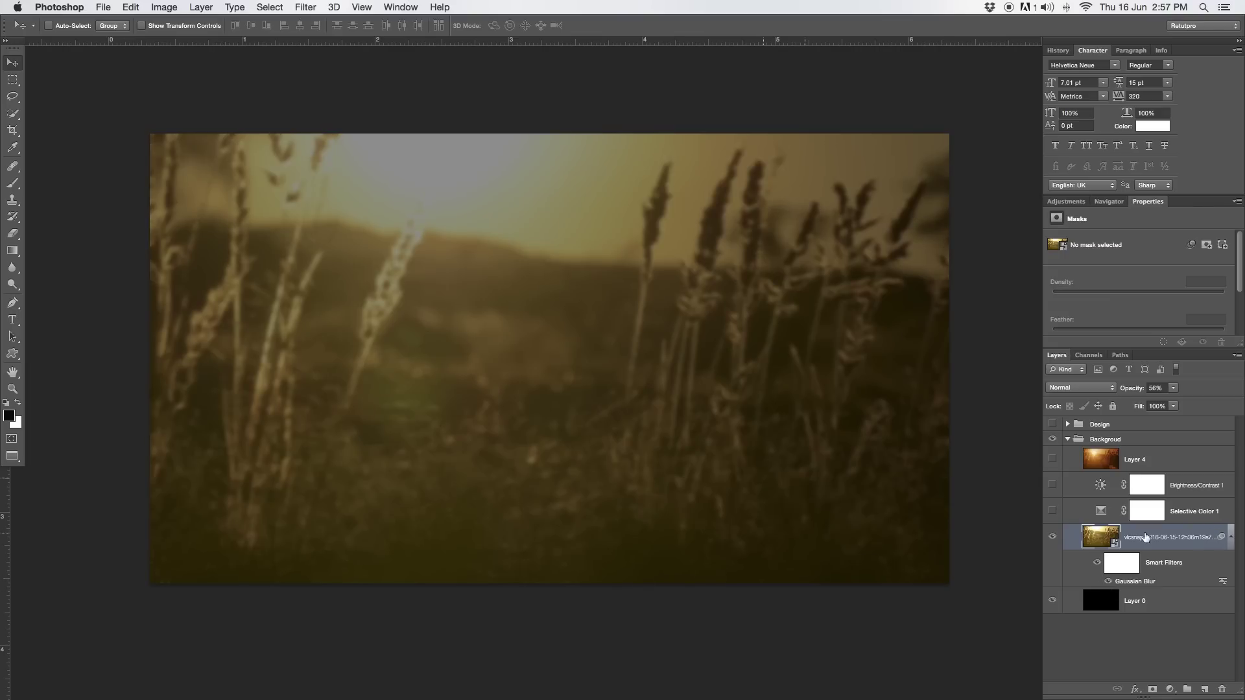
left_click(1223, 538)
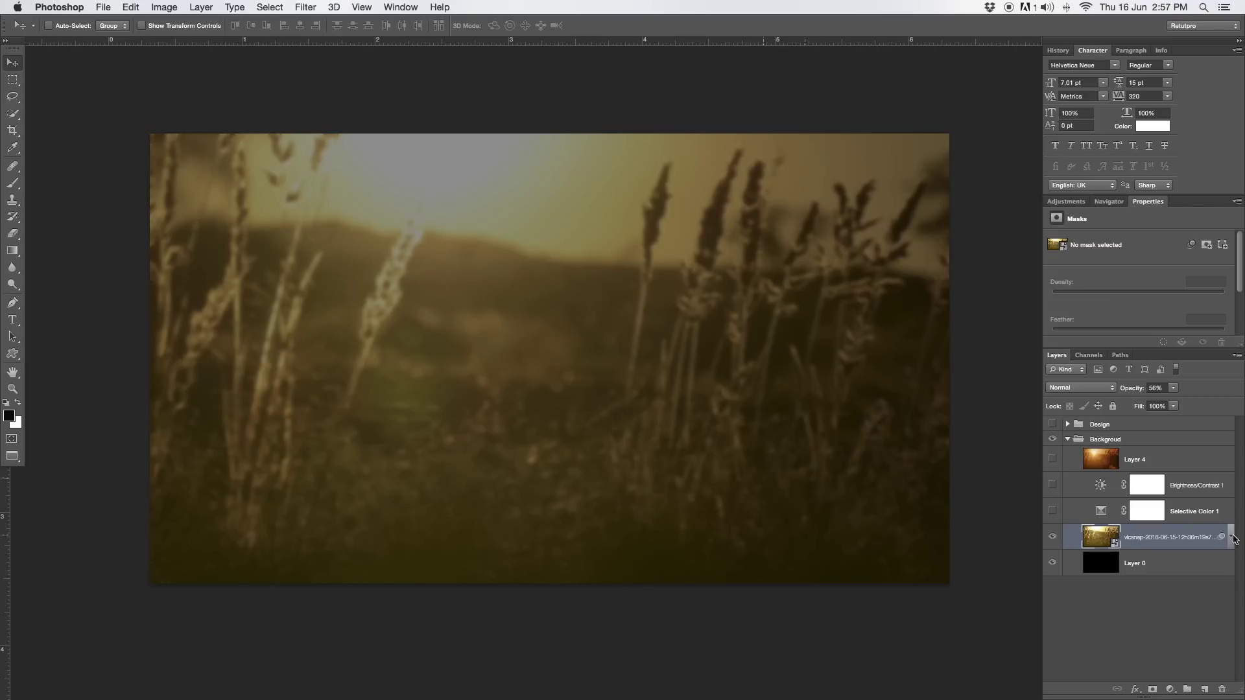
left_click(1223, 538)
right_click(1197, 536)
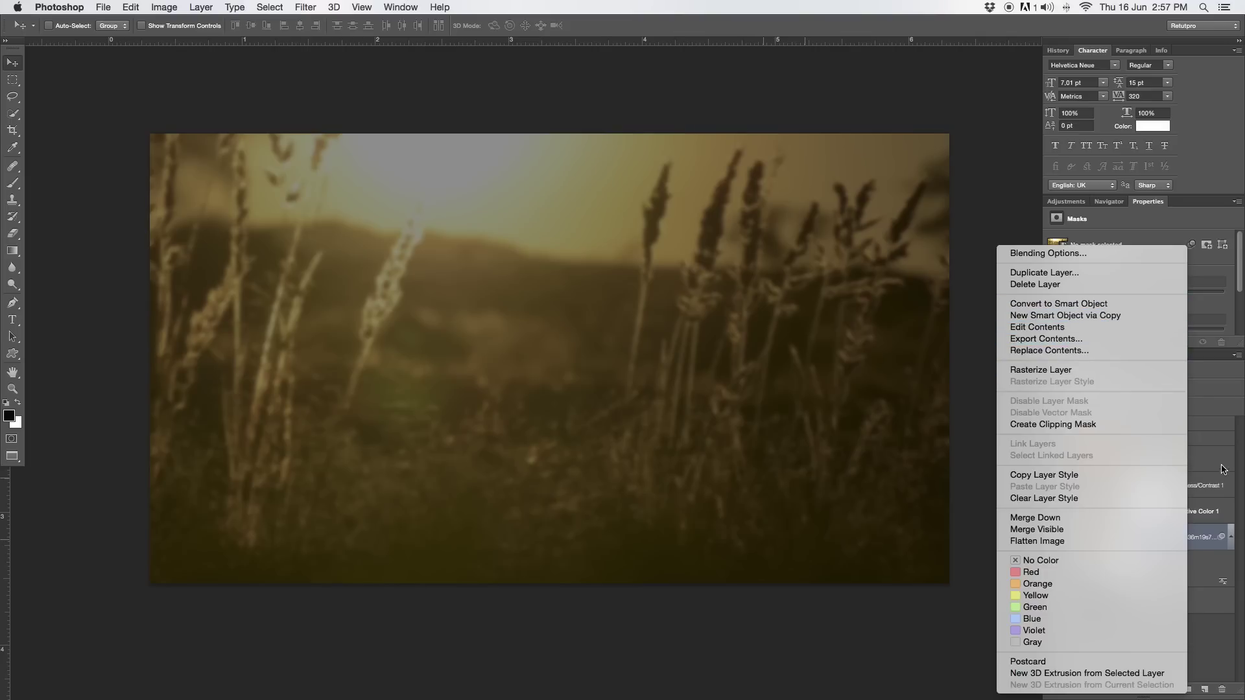
key("Escape")
left_click(361, 7)
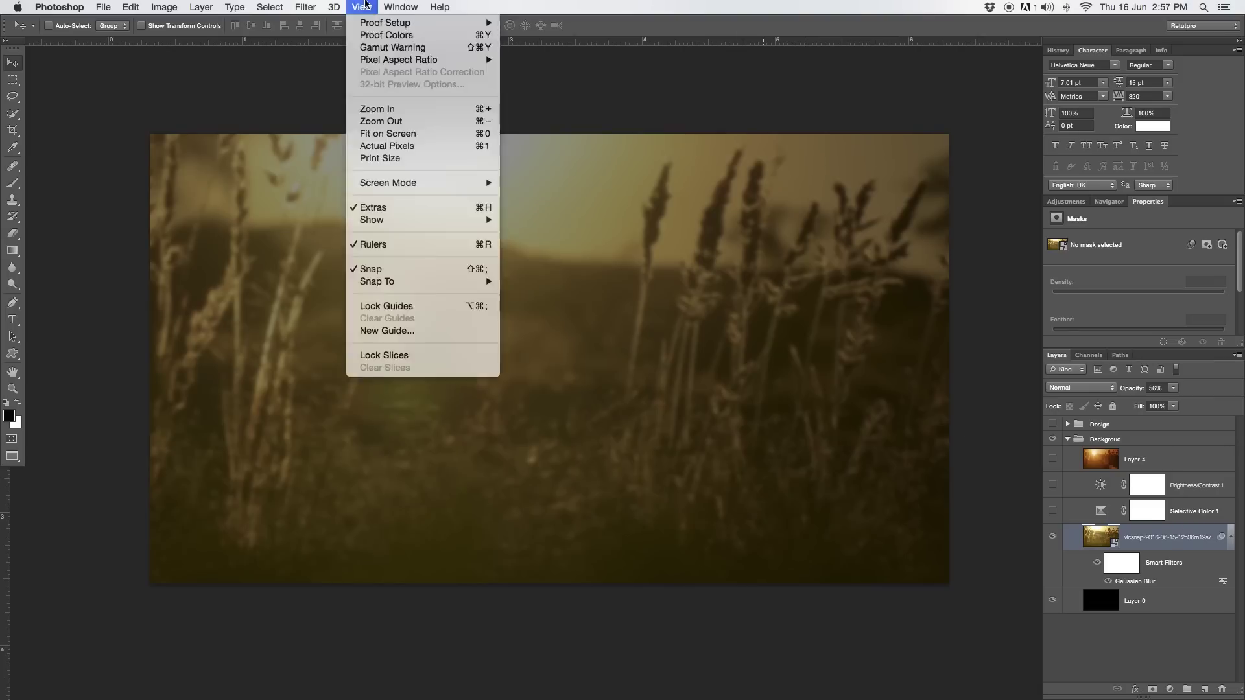
mouse_move(308, 5)
mouse_move(335, 160)
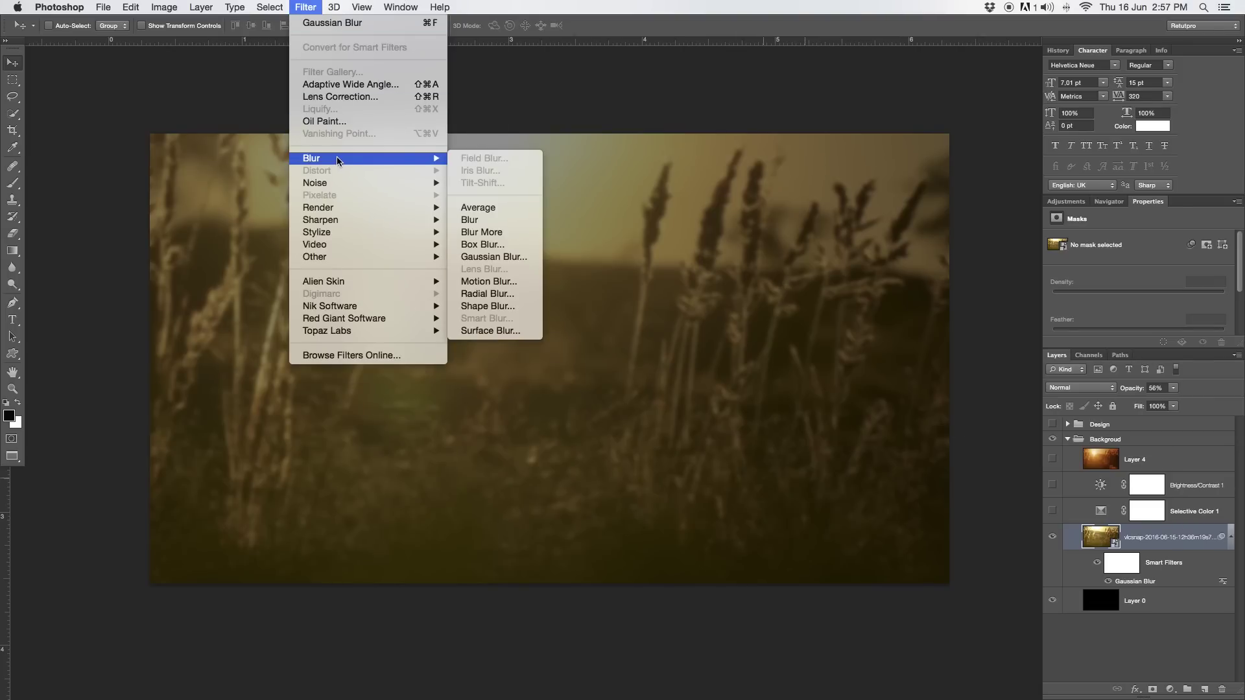
left_click(483, 256)
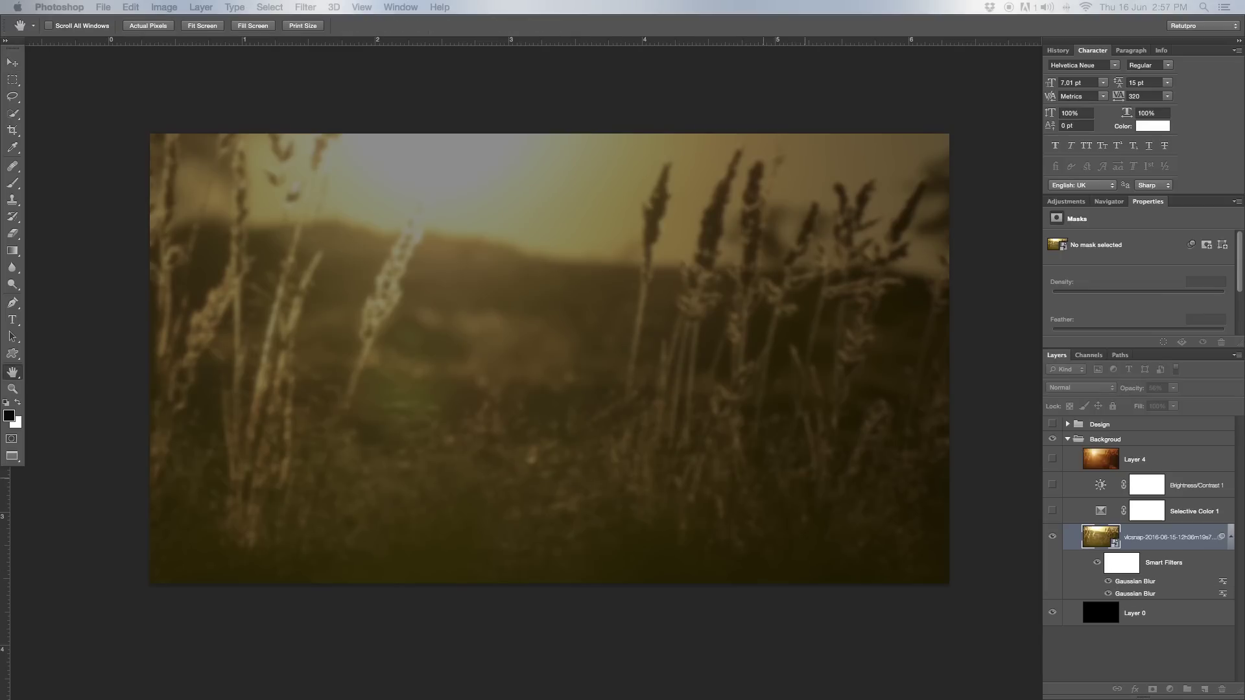
left_click(955, 310)
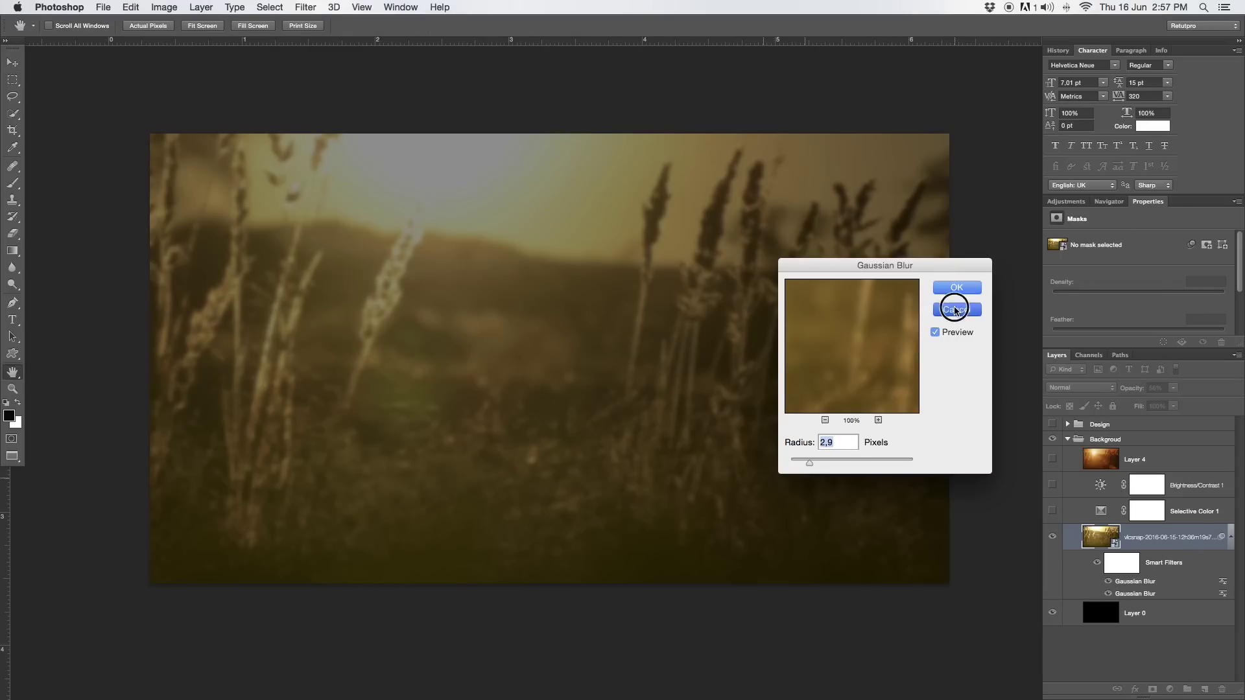
left_click(1230, 537)
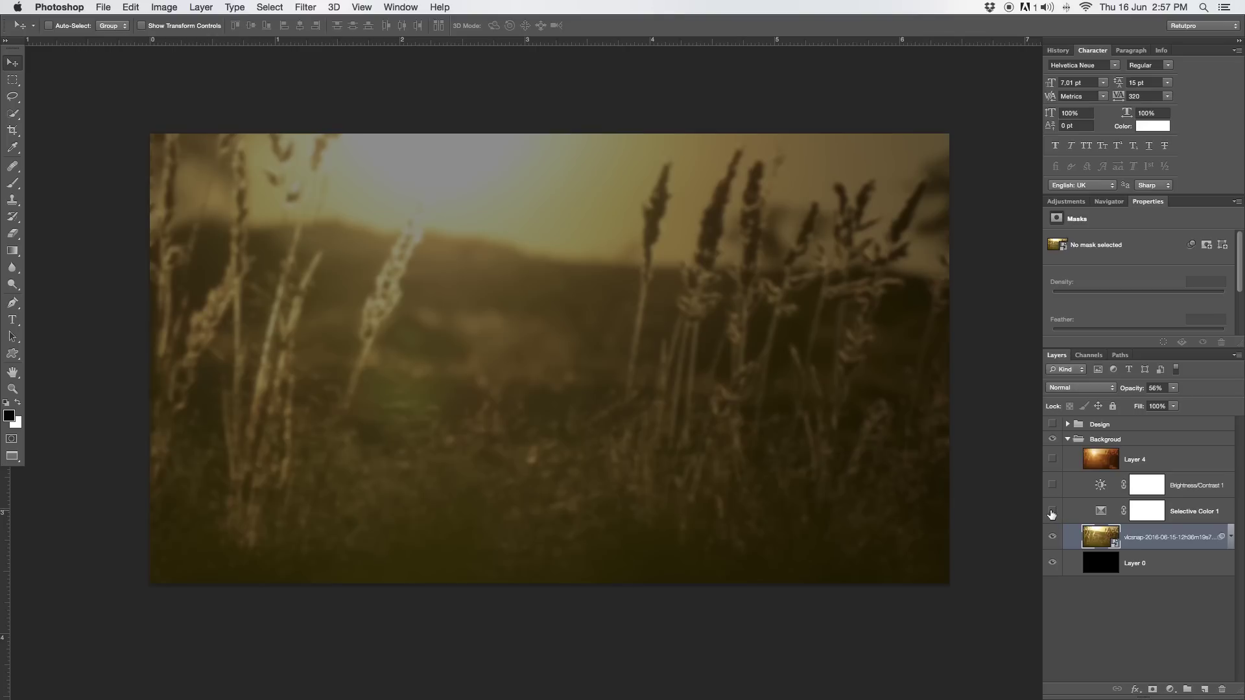
left_click(1091, 512)
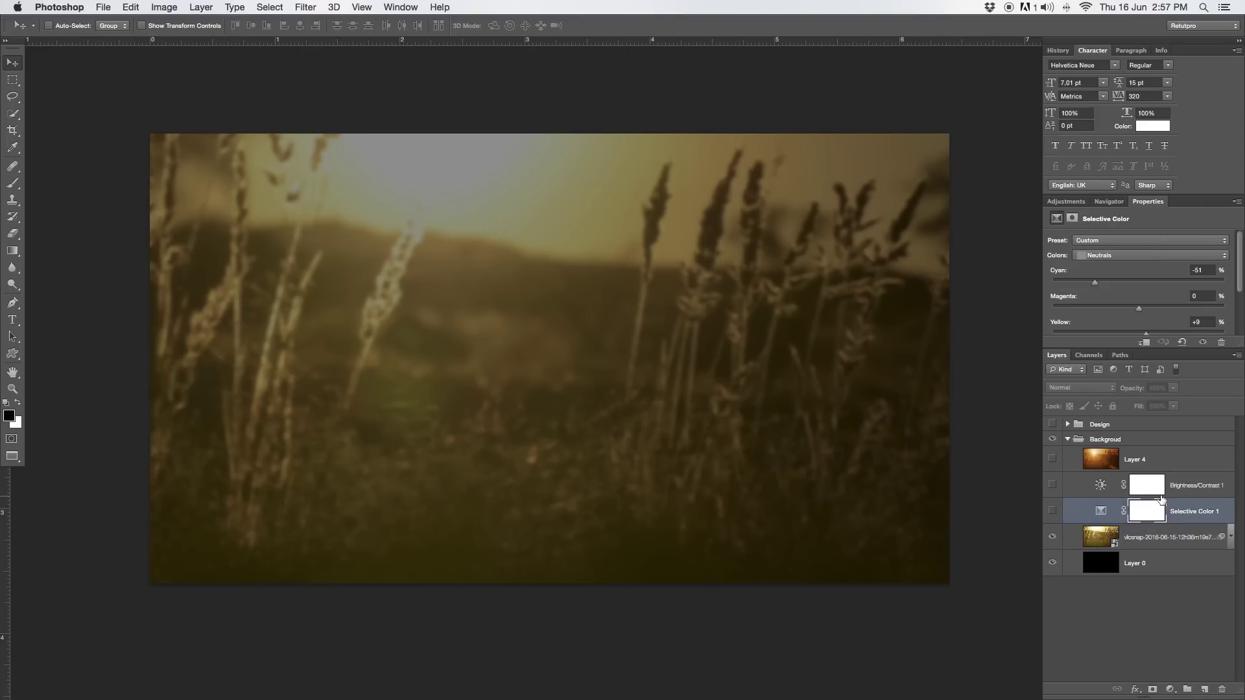
Turn on Selective Color 1 with Neutrals at Cyan -51 and Yellow +8, then select Brightness/Contrast 1.
left_click(1053, 511)
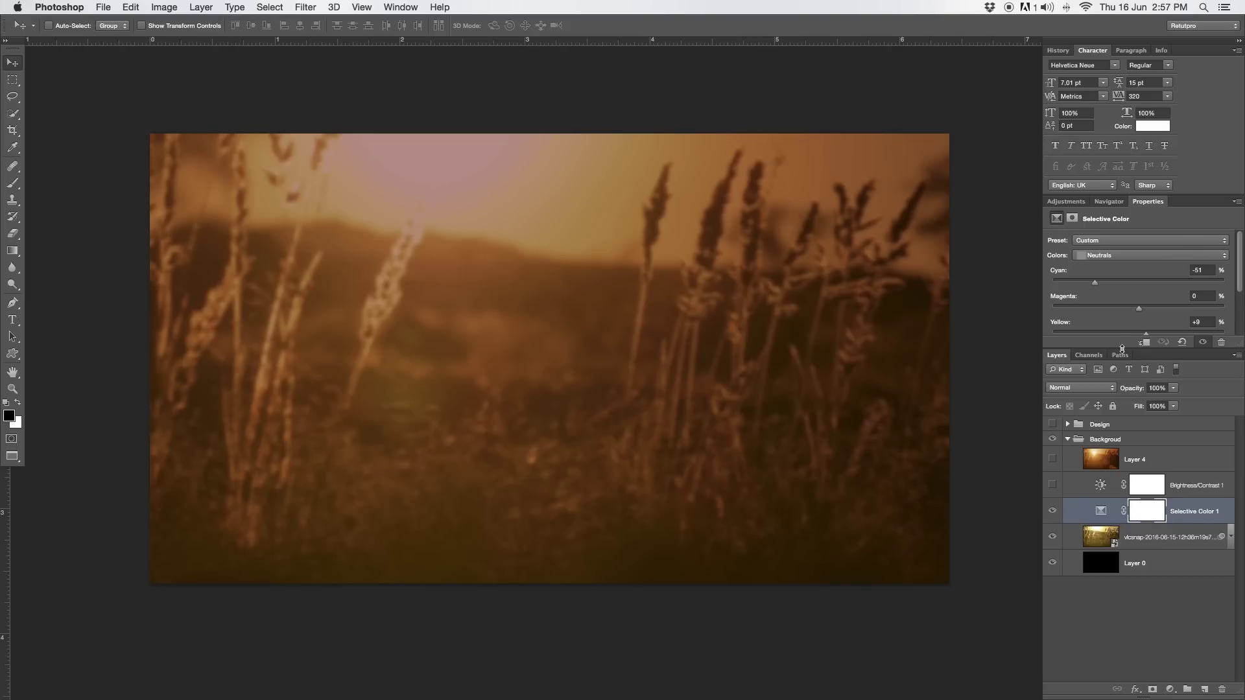
left_click_drag(1122, 348, 1121, 418)
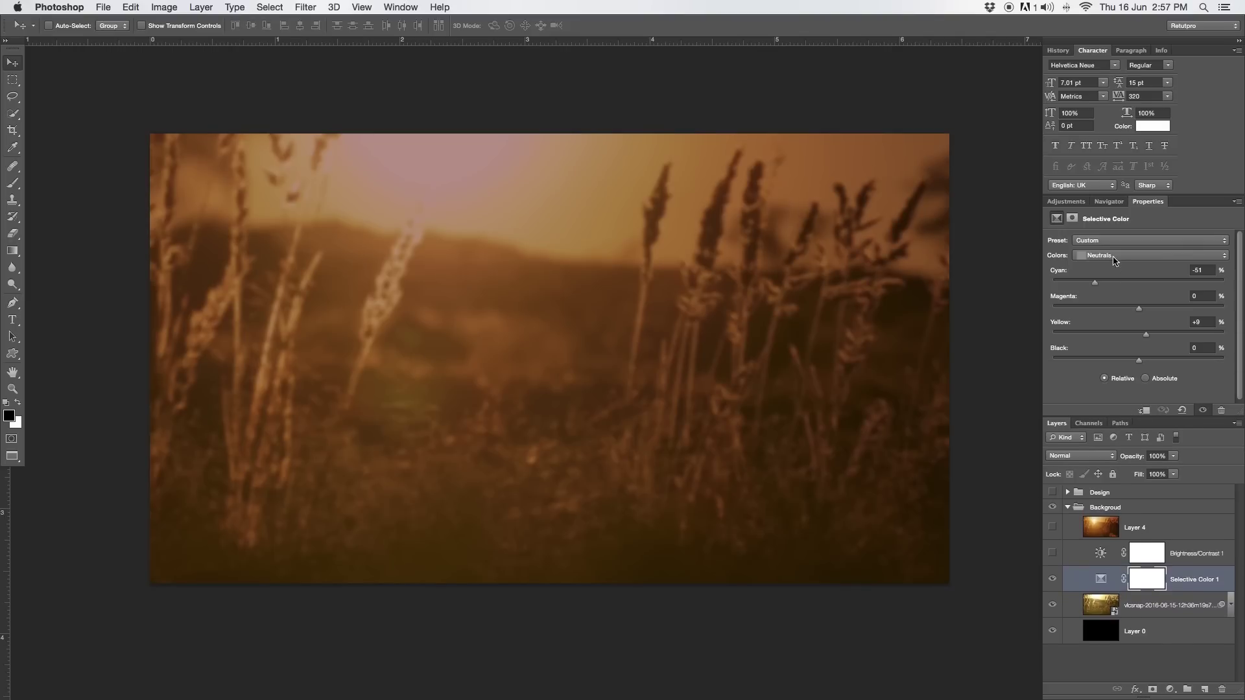
left_click(1121, 255)
left_click(1121, 258)
left_click_drag(1145, 338, 1148, 342)
left_click(1209, 559)
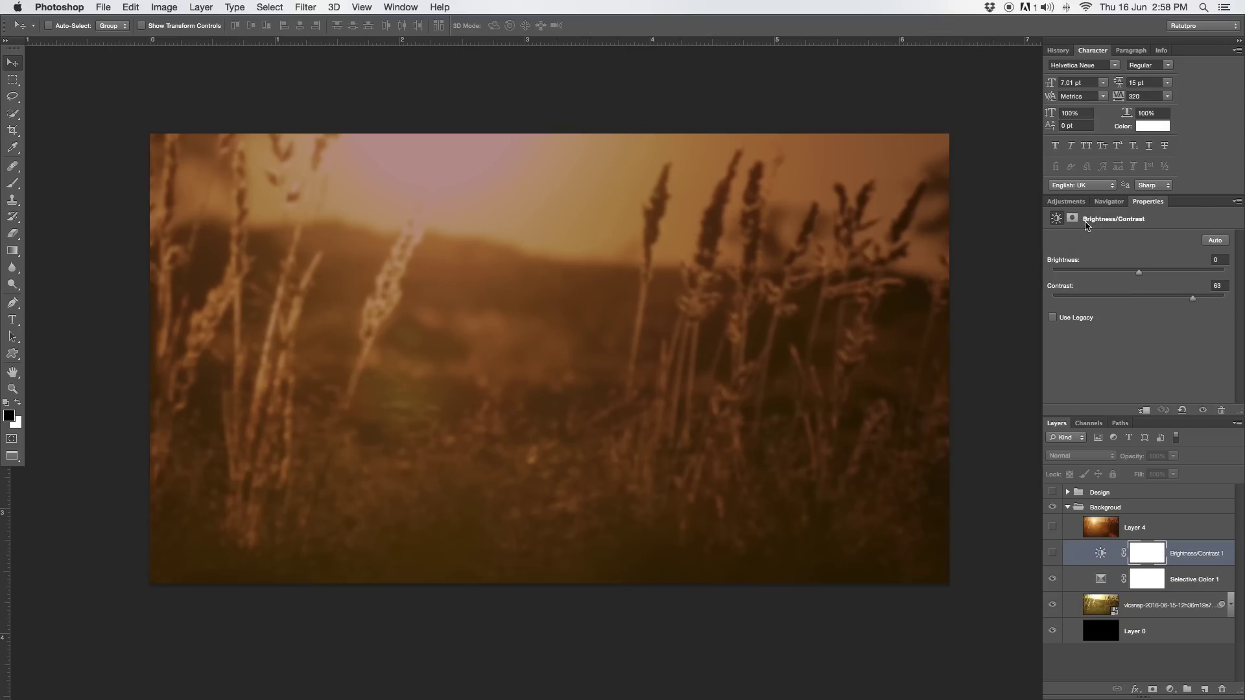
left_click(1066, 202)
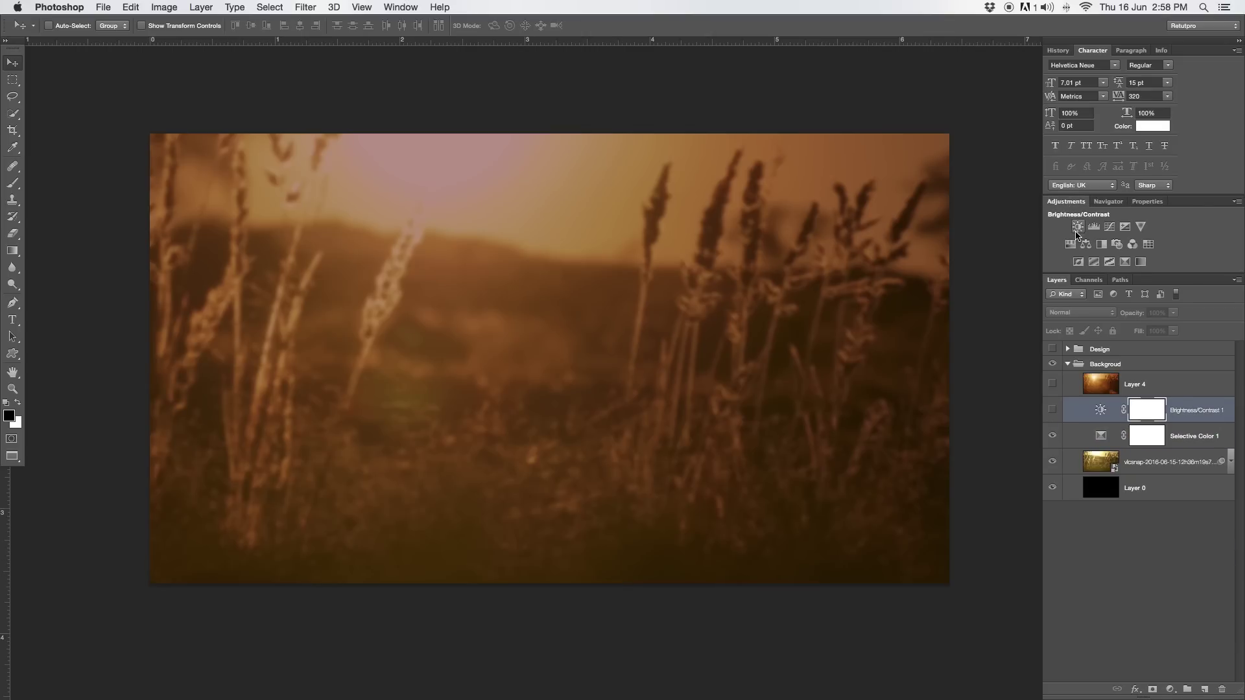
Turn on Brightness/Contrast 1 at Contrast 63 and show the warm Layer 4 overlay.
left_click(1052, 409)
left_click(1099, 412)
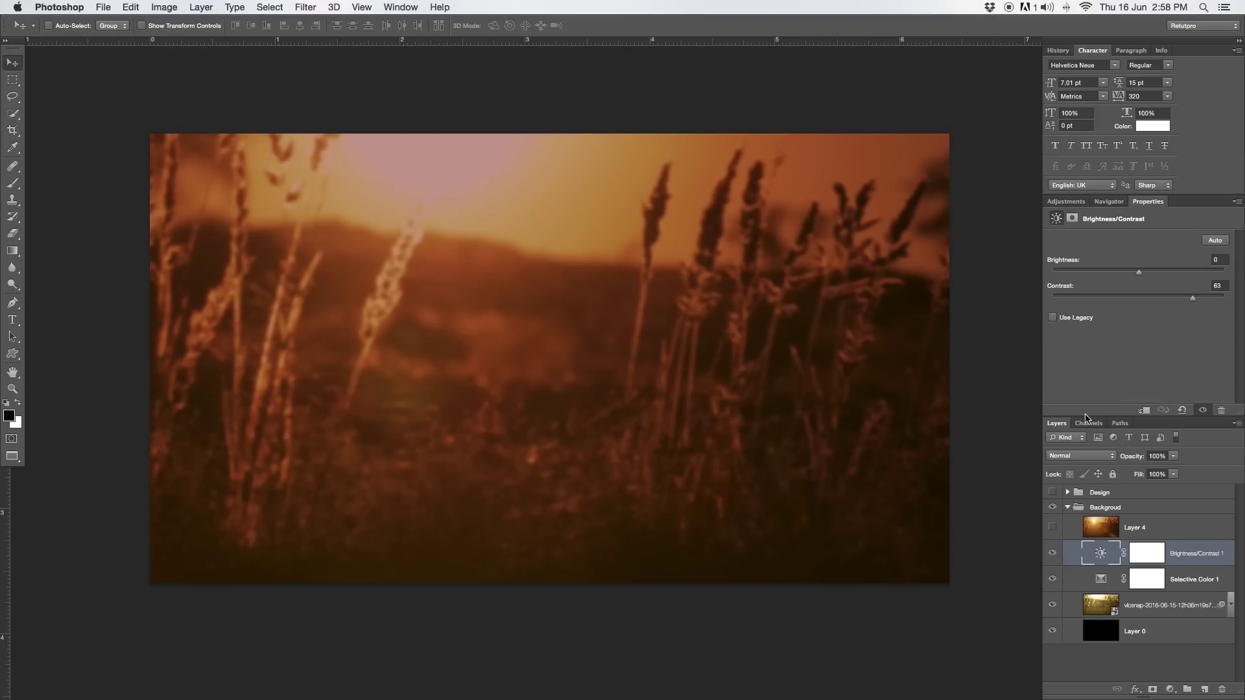
left_click(1053, 554)
left_click(1053, 553)
left_click(1052, 553)
left_click(1053, 553)
left_click(1051, 527)
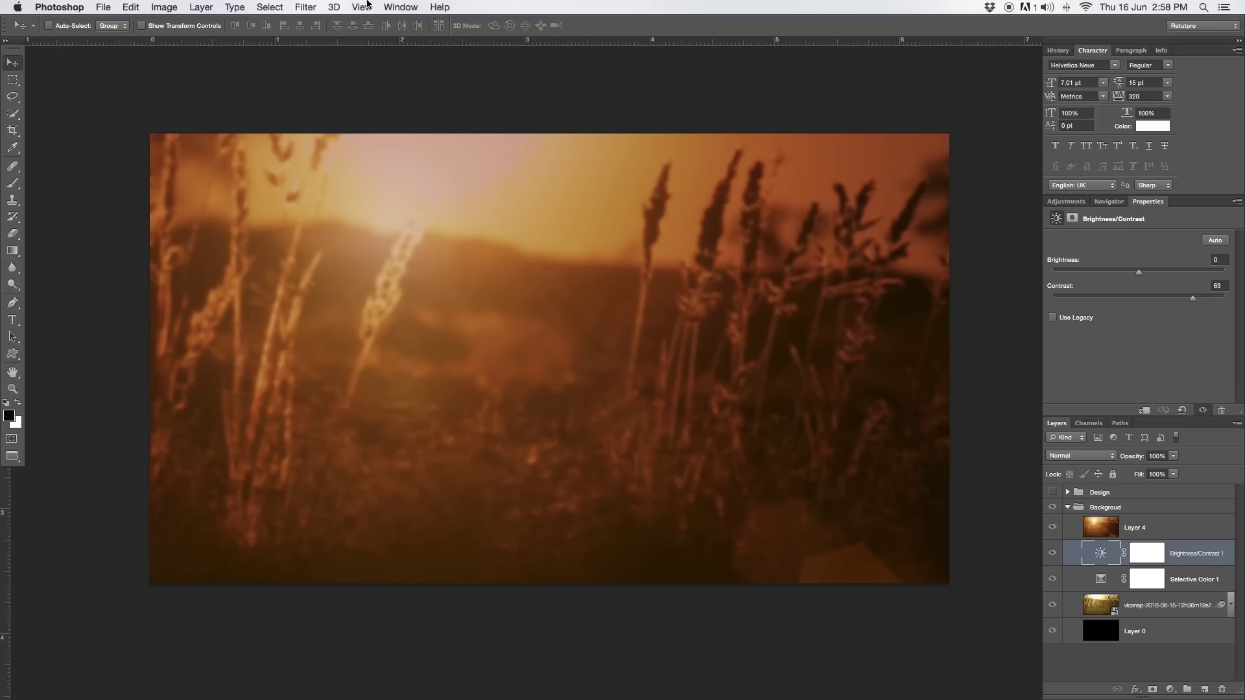
Browse the Filter menu and close it without choosing a filter.
left_click(332, 7)
mouse_move(318, 5)
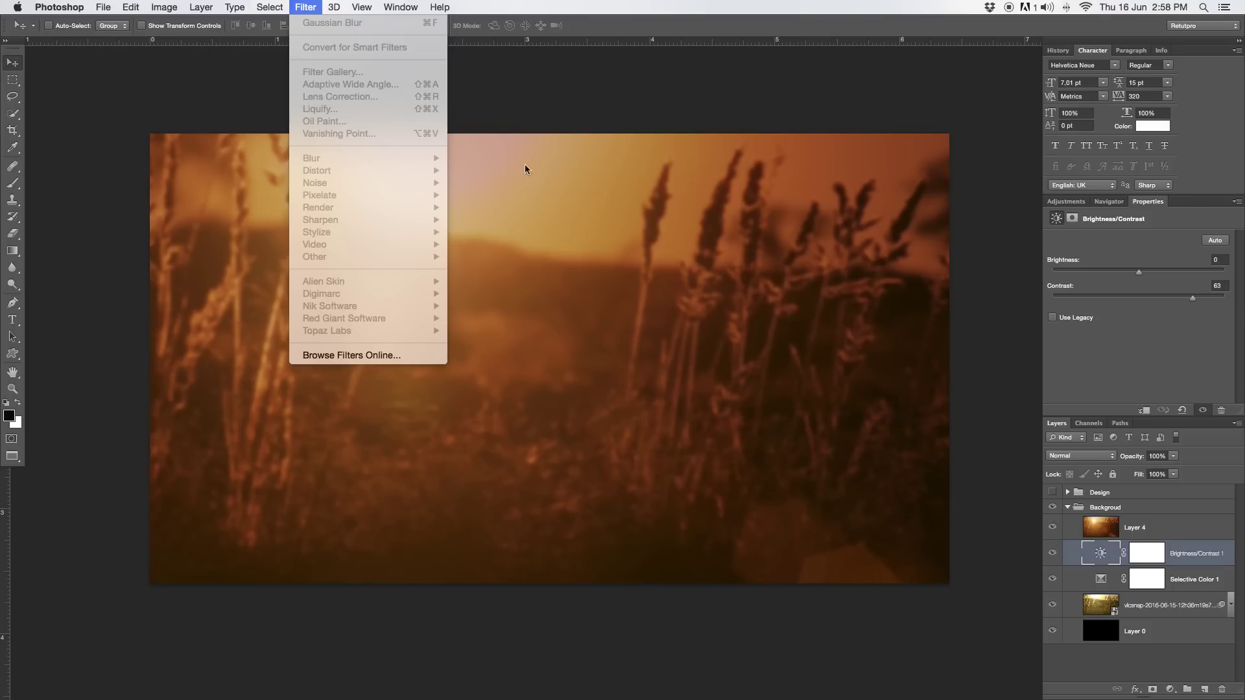
left_click(528, 94)
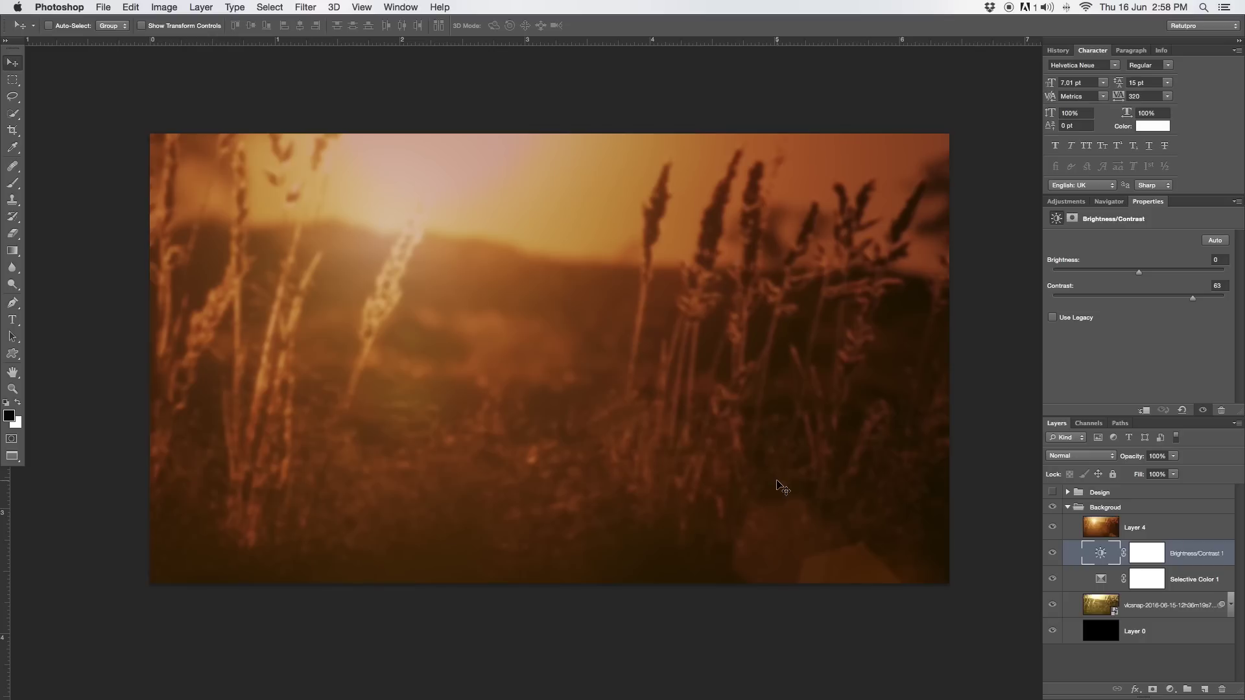
Compare the field with the adjustments and Layer 4 hidden, then turn them all back on.
left_click(1102, 535)
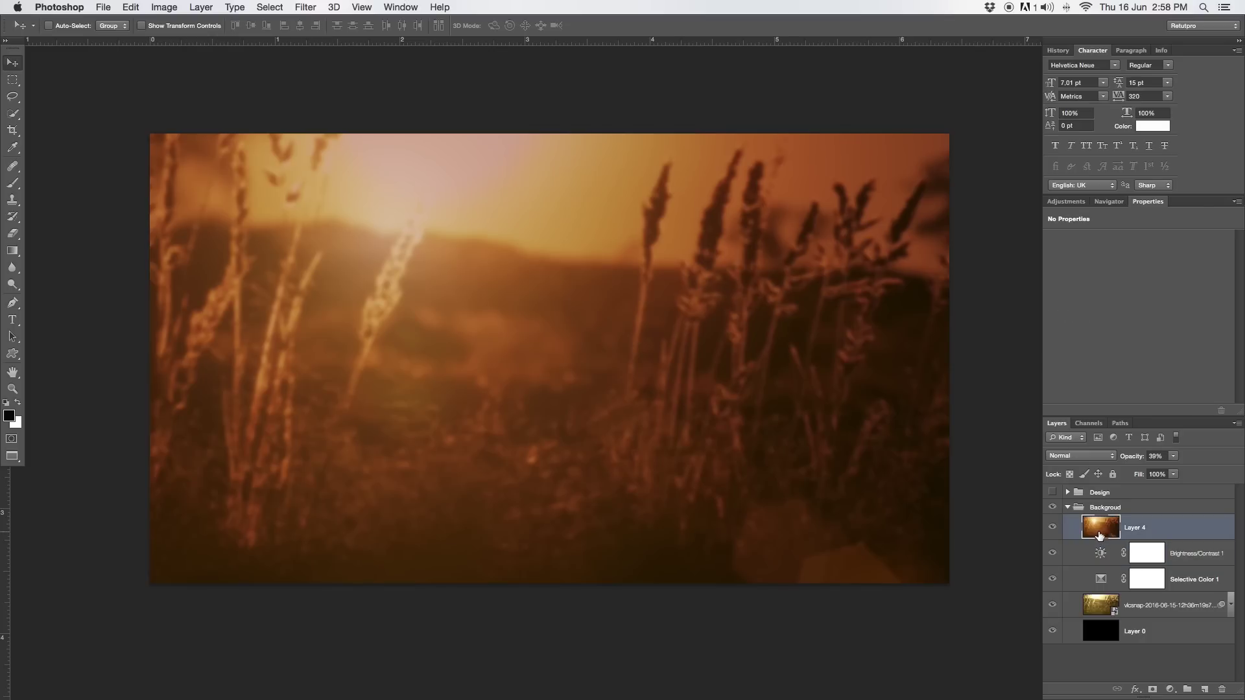
left_click_drag(1052, 553, 1052, 594)
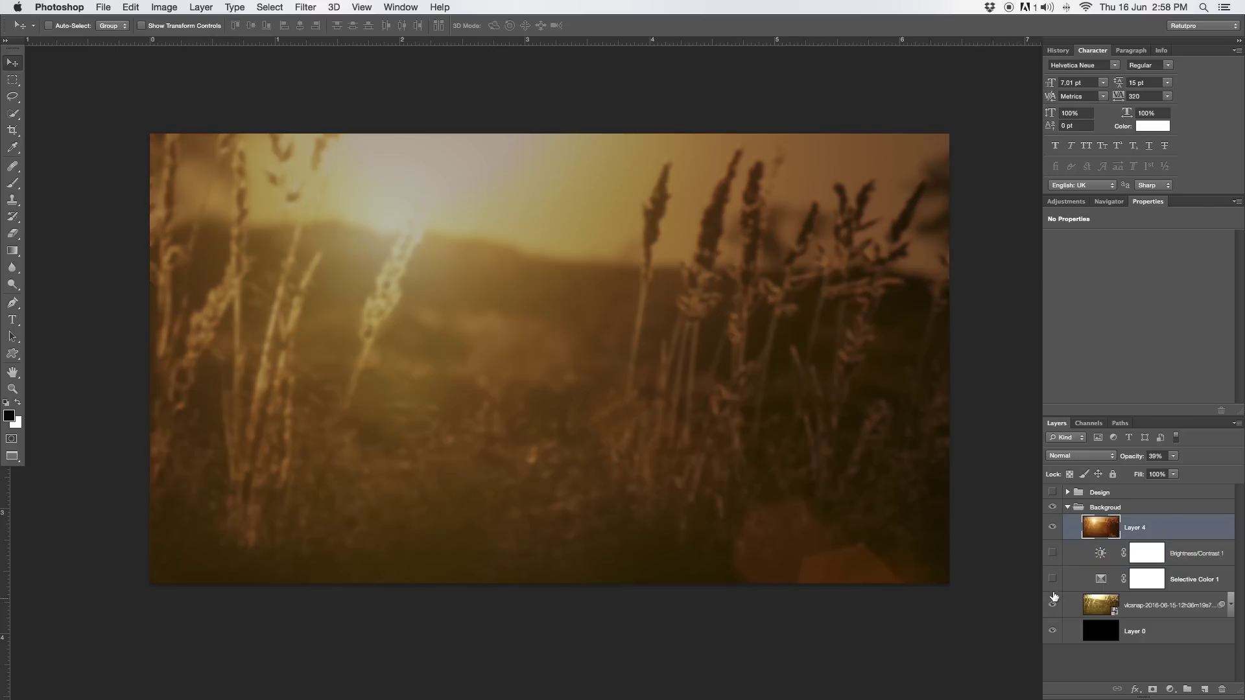
left_click(1052, 527)
left_click_drag(1052, 527, 1052, 579)
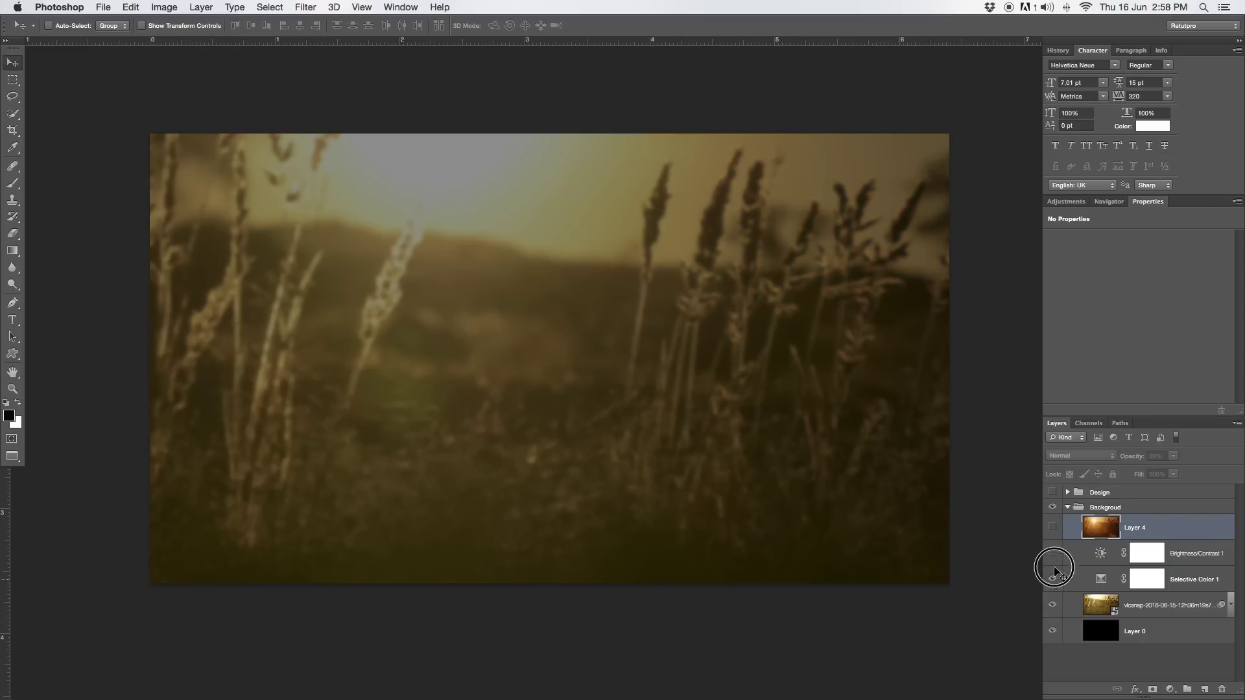
Collapse the Background group and briefly show the Design group's title artwork before hiding it again.
left_click(1068, 507)
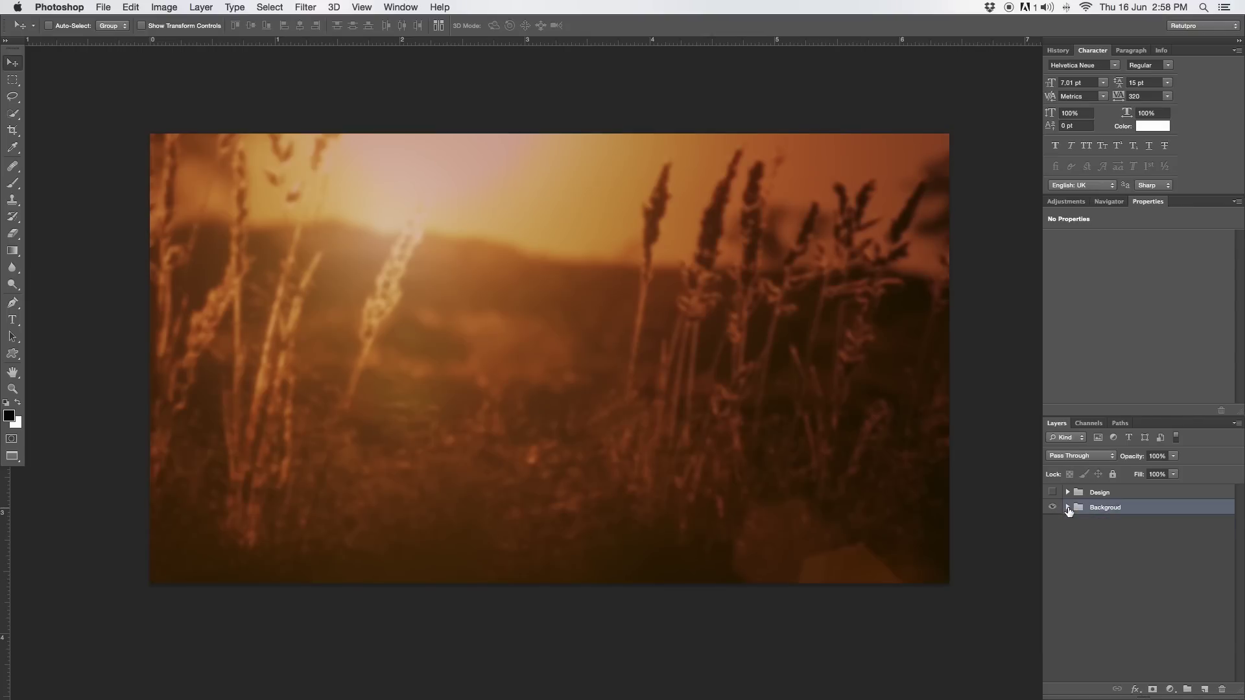
left_click(1067, 507)
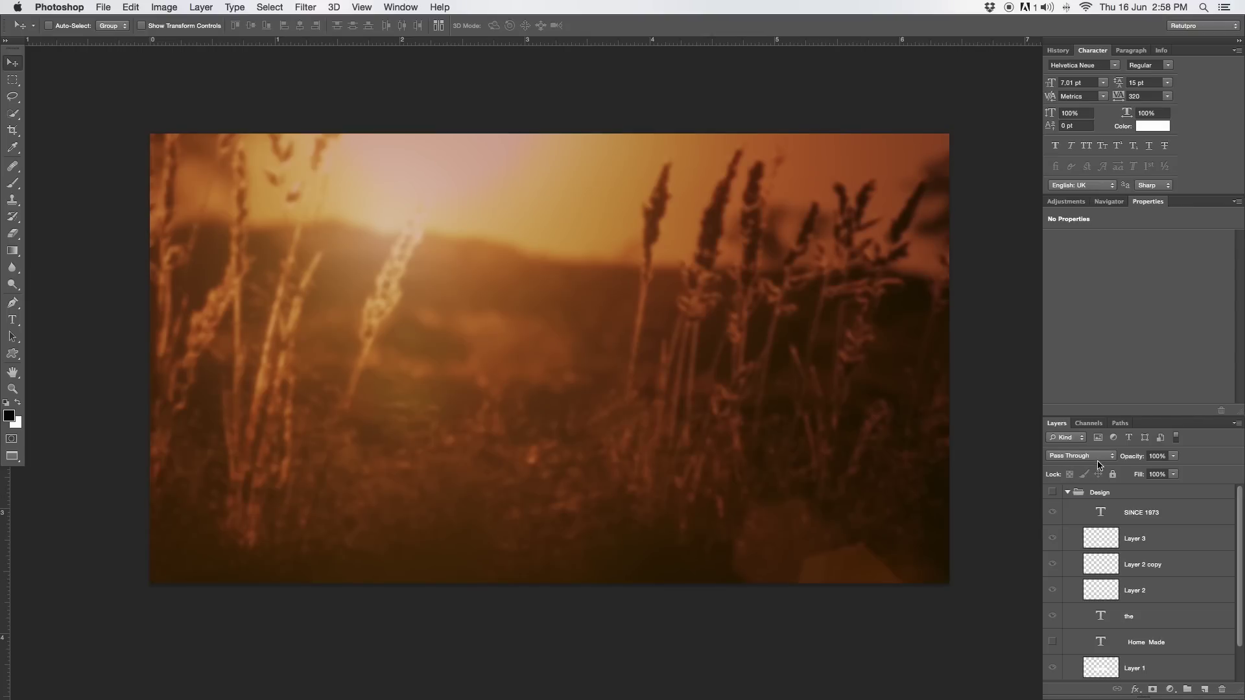
left_click(1066, 507)
left_click(1054, 493)
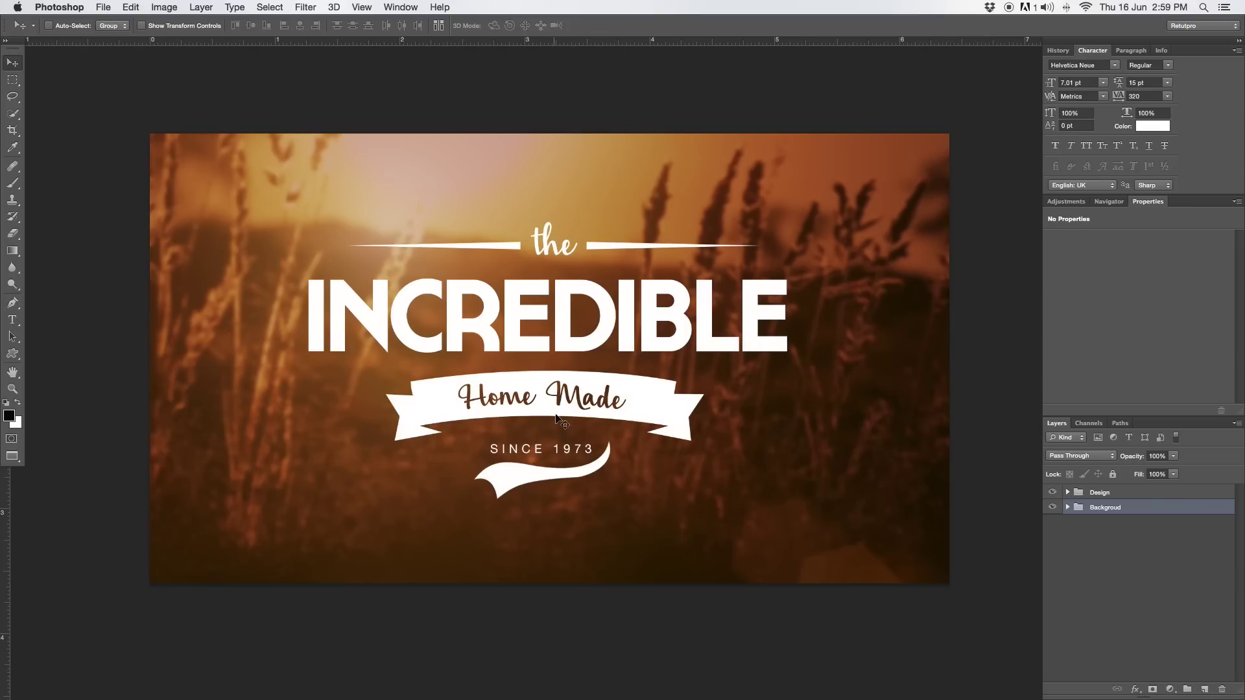
left_click(1053, 493)
Type 'the' in a text box near the top and apply the Hickory Jack font.
key("t")
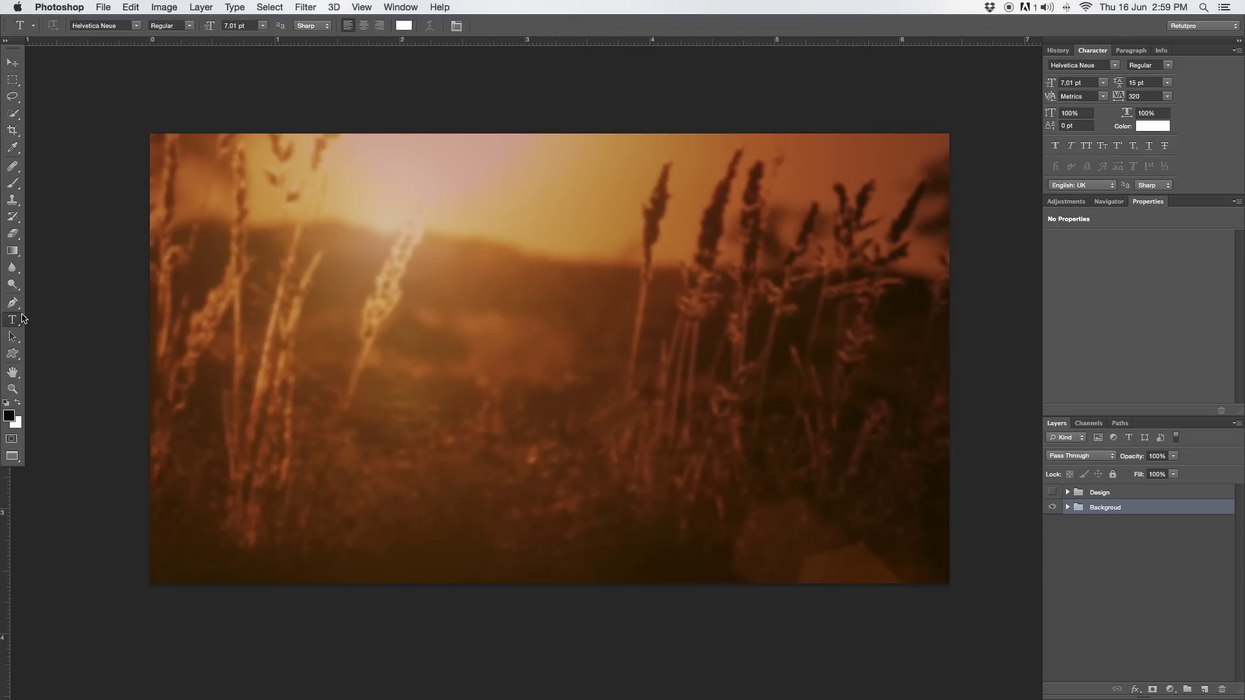
left_click_drag(443, 185, 760, 328)
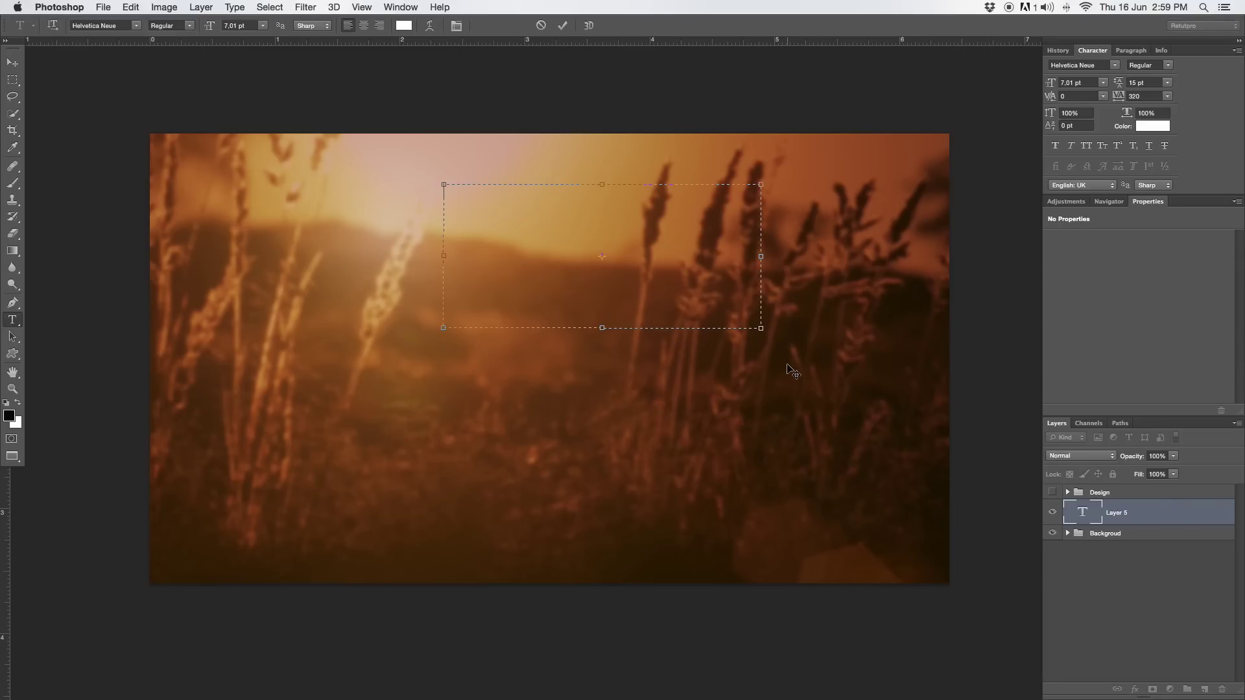
type("the")
key("ctrl+a")
left_click(137, 26)
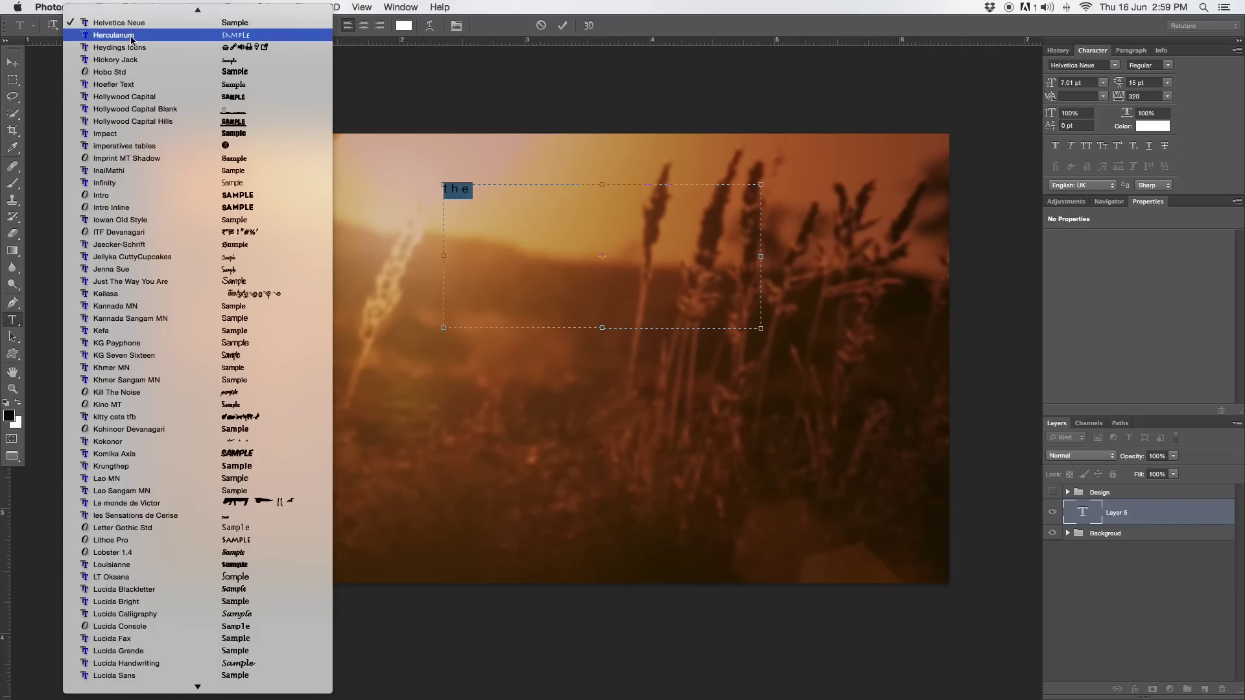
scroll(123, 59, "up", 4)
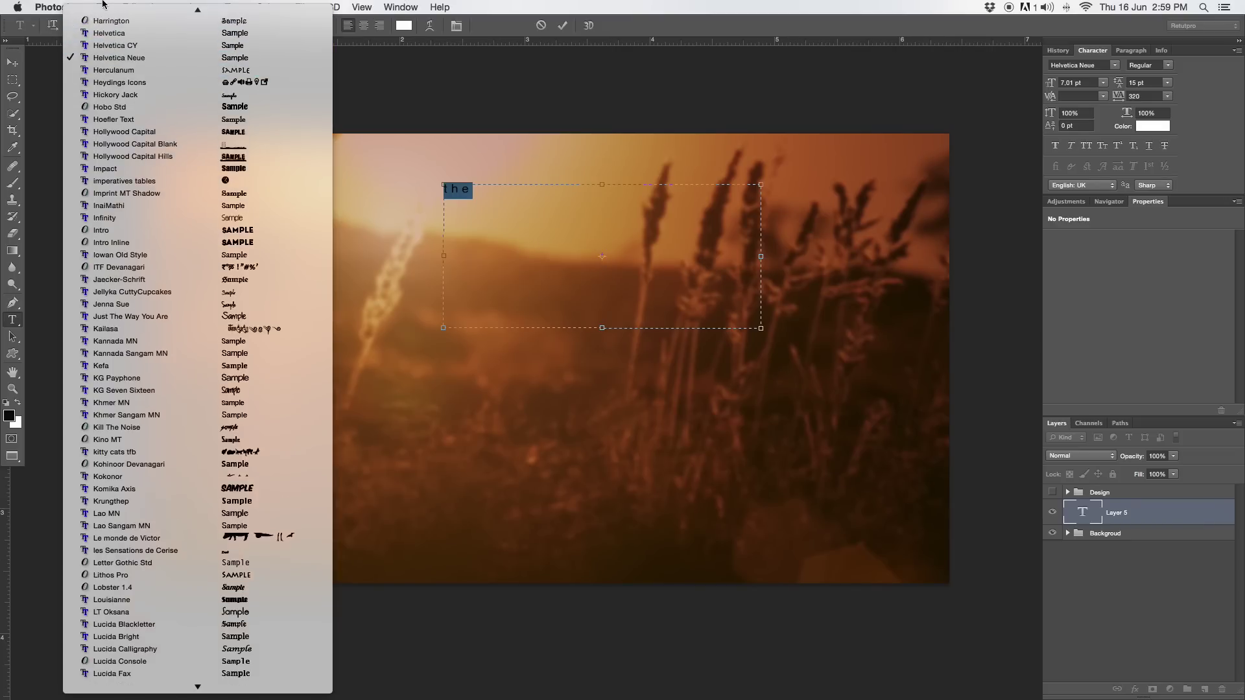
scroll(111, 77, "up", 3)
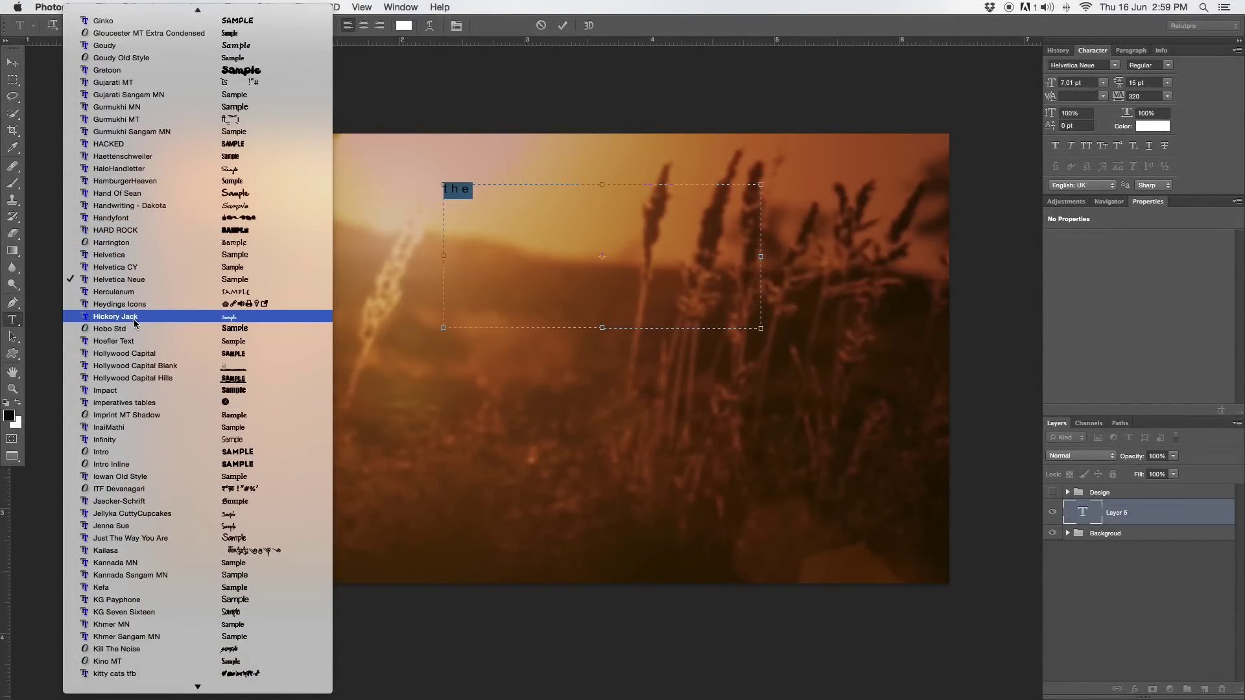
left_click(114, 316)
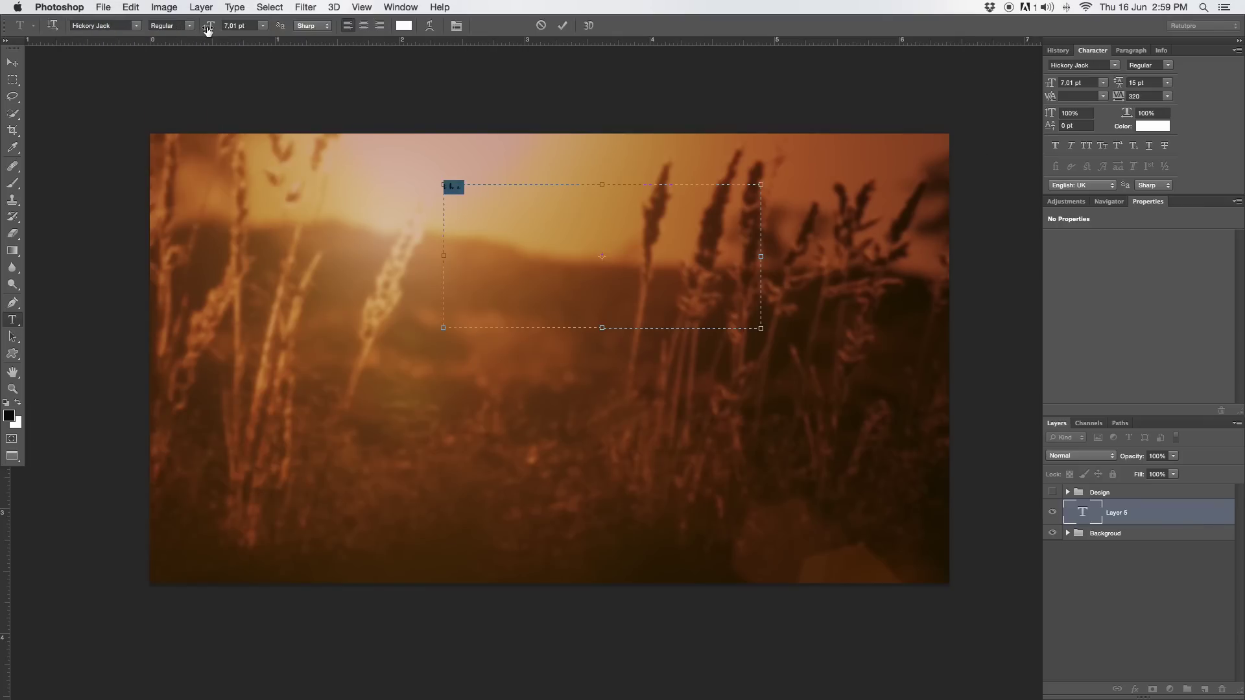
Set 'the' to 35.01 pt, Regular style, in white.
left_click_drag(207, 27, 232, 26)
left_click(566, 224)
double_click(487, 195)
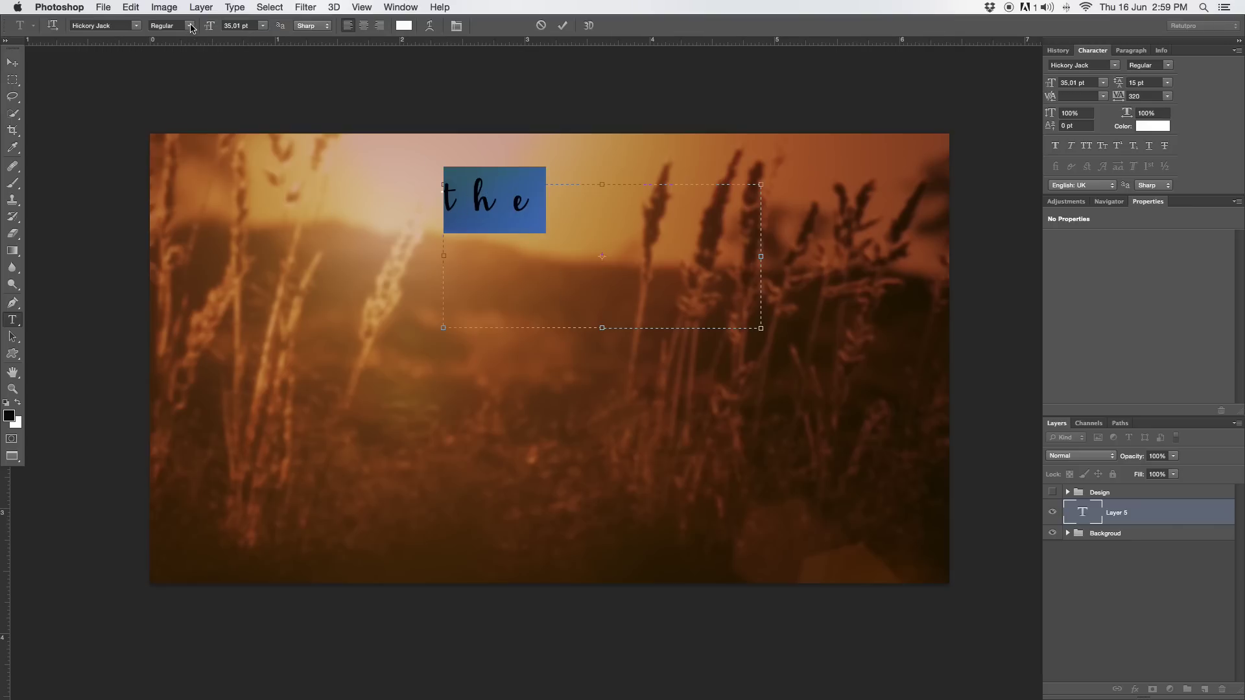
left_click(190, 26)
left_click(180, 30)
left_click(403, 25)
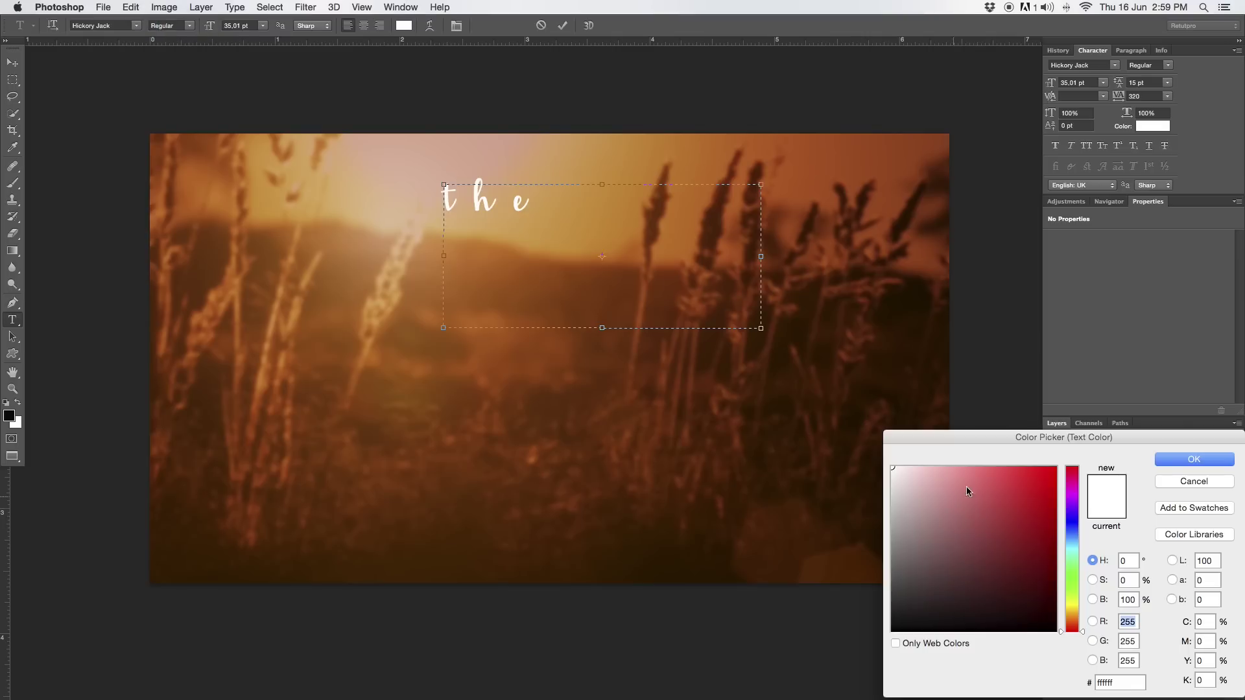
left_click(1165, 460)
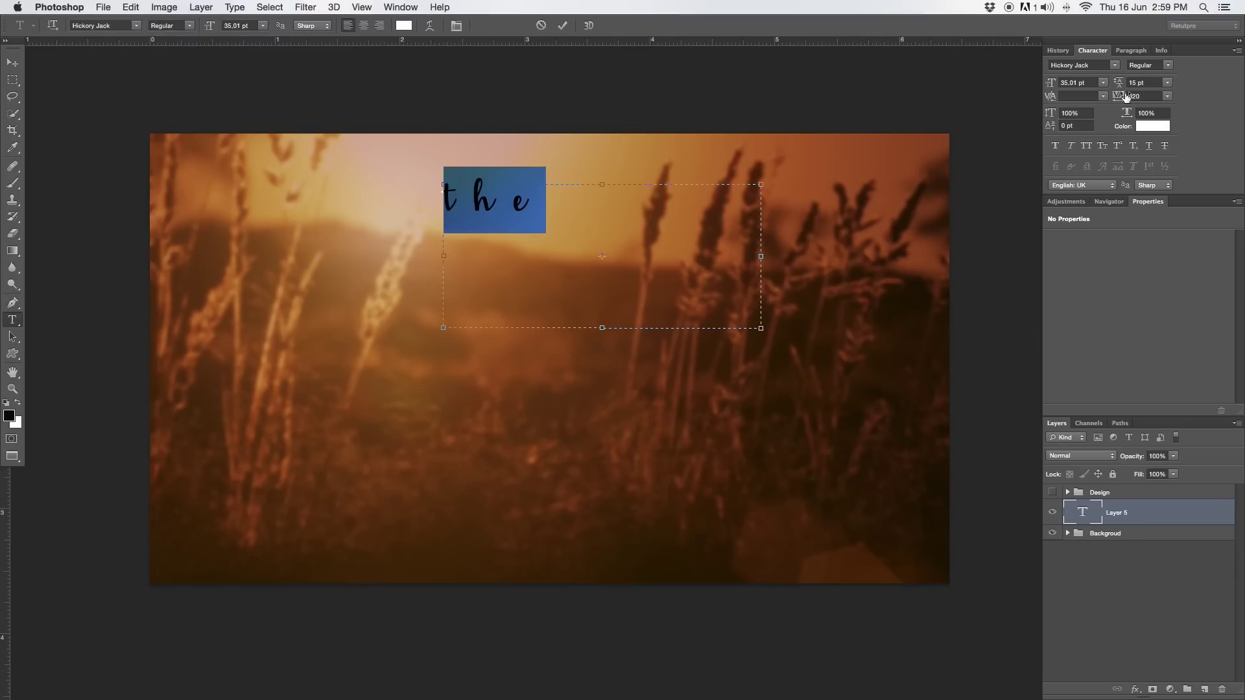
Tighten the tracking of 'the' to -20 and commit the text.
left_click(1142, 95)
type("0")
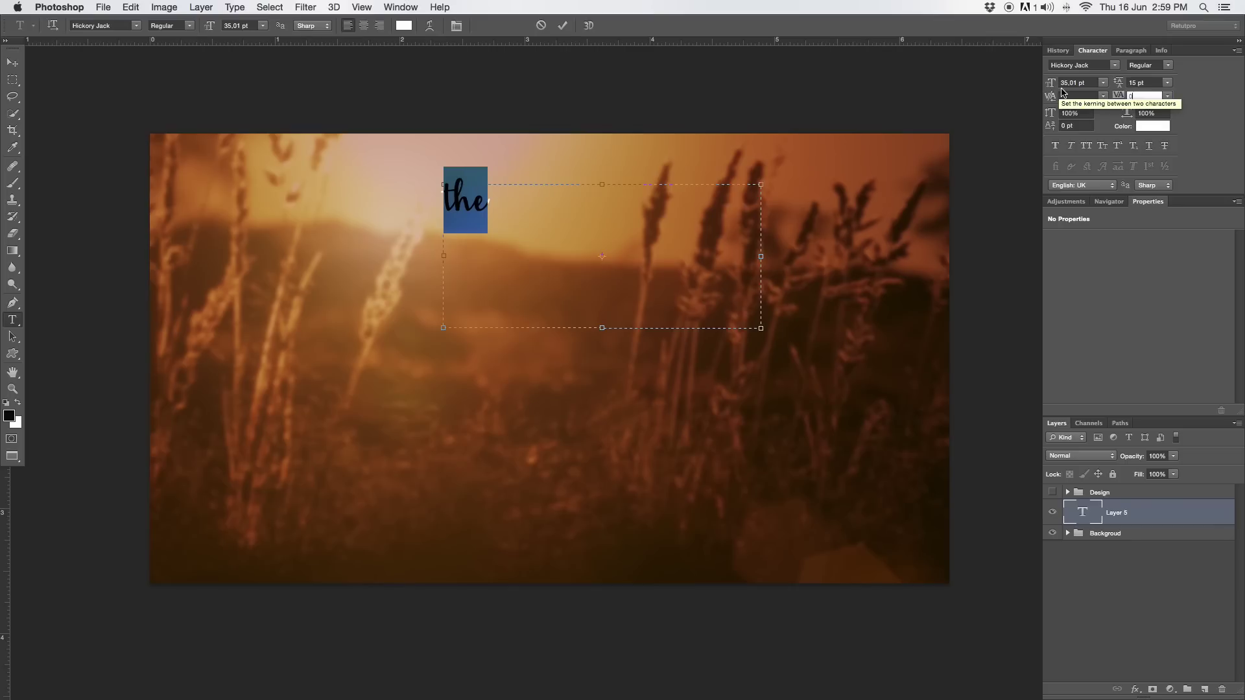
left_click_drag(1119, 97, 1126, 97)
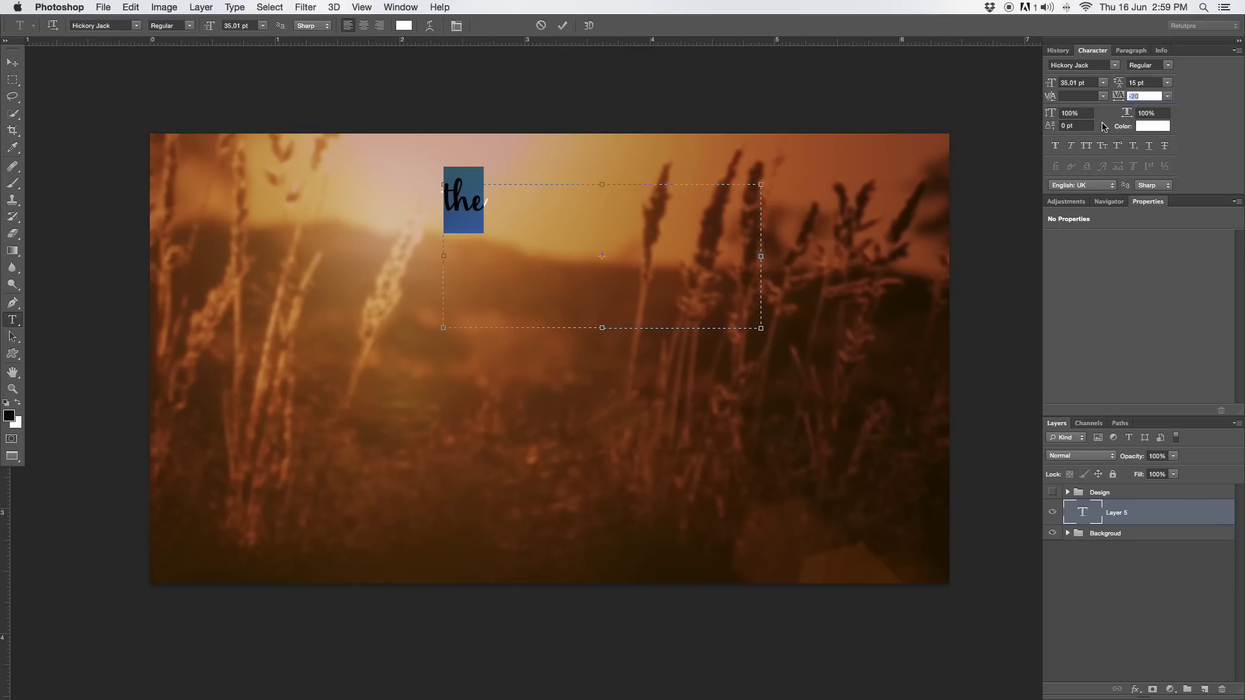
left_click(397, 6)
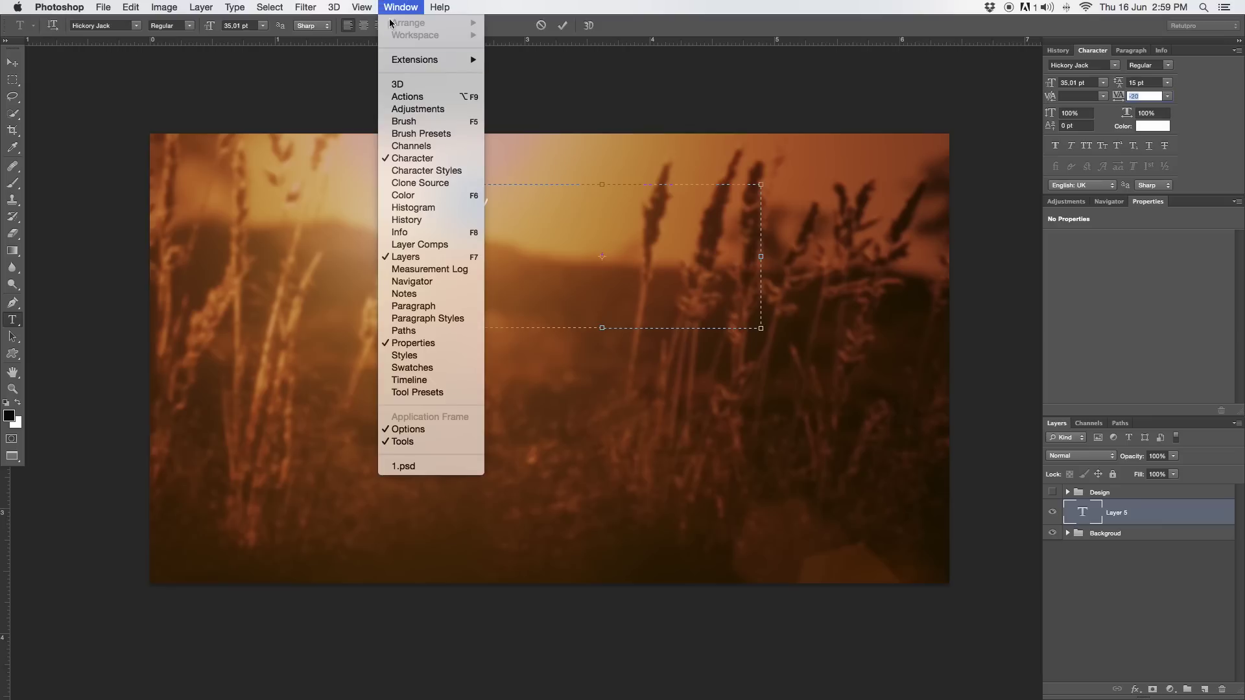
left_click(562, 25)
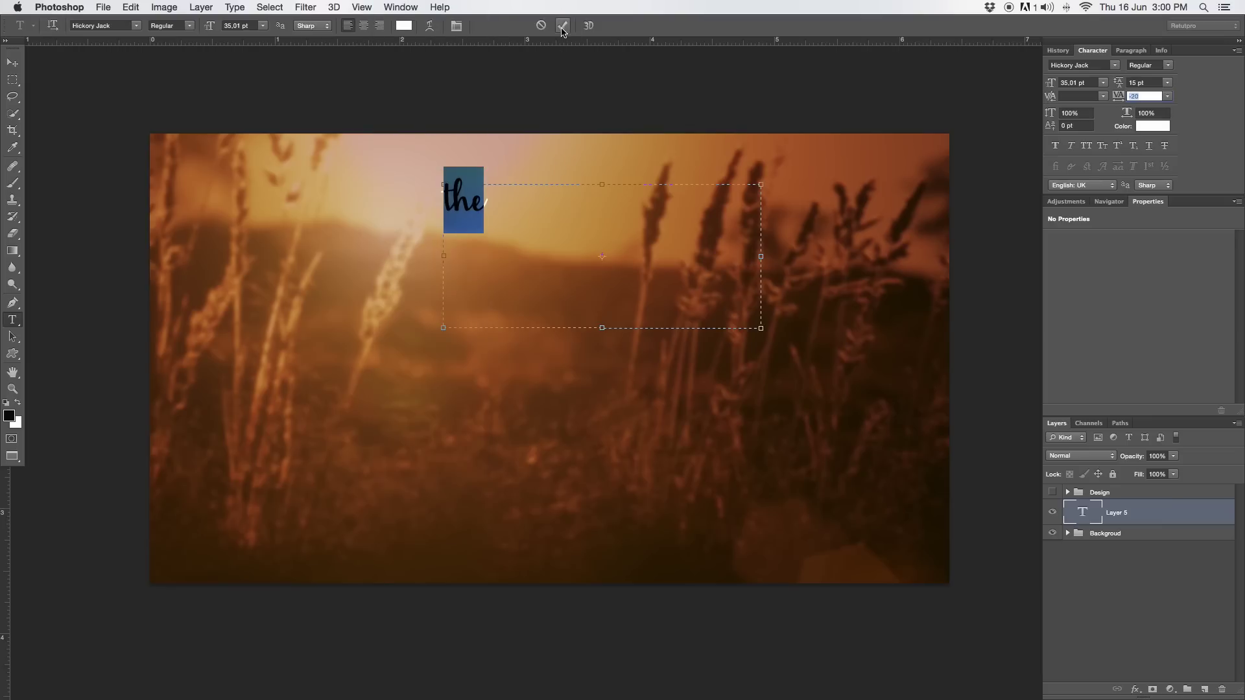
left_click(563, 25)
Drag the word 'the' down to just above the canvas centre.
left_click(12, 62)
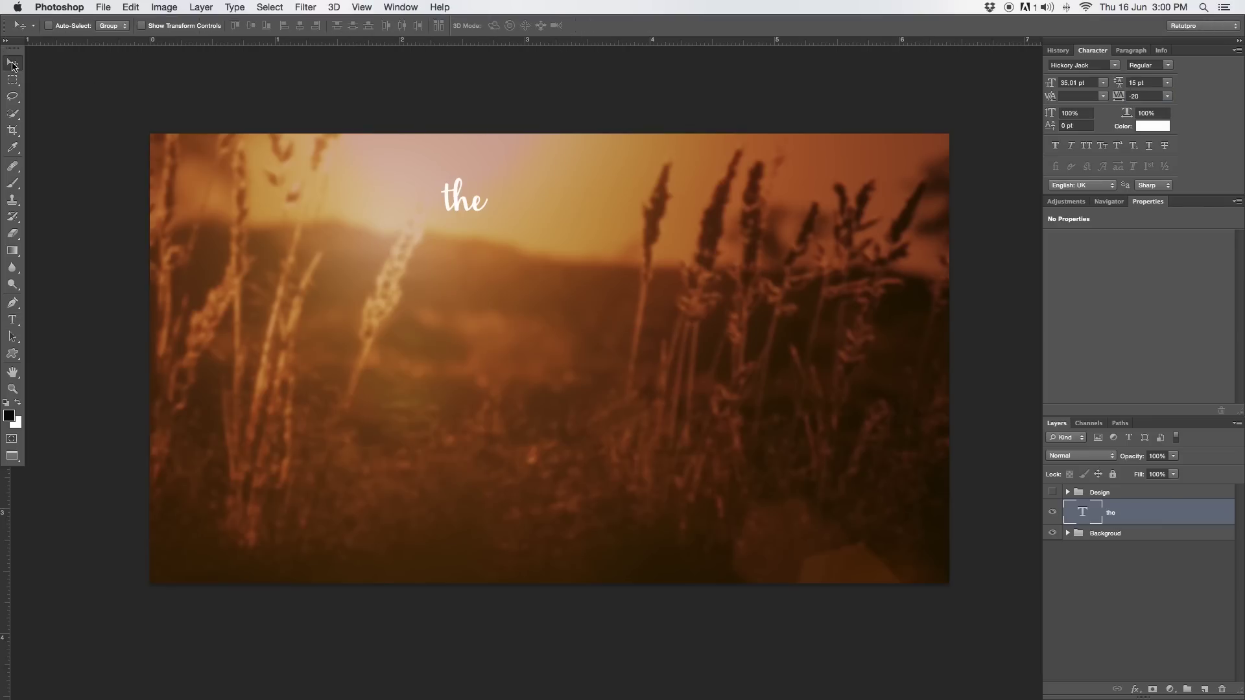
left_click_drag(490, 209, 561, 283)
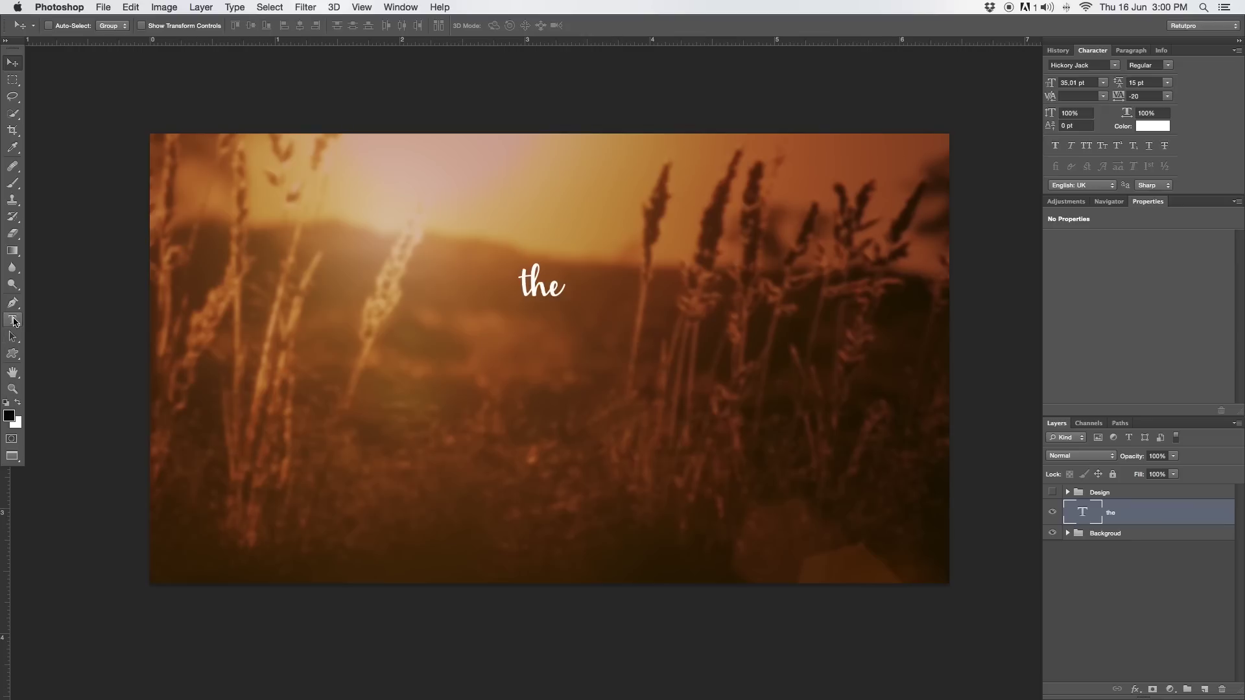
left_click(11, 320)
Type INCREDIBLE in a wide text box below 'the' and apply Cassannet Bold.
left_click_drag(229, 334, 895, 508)
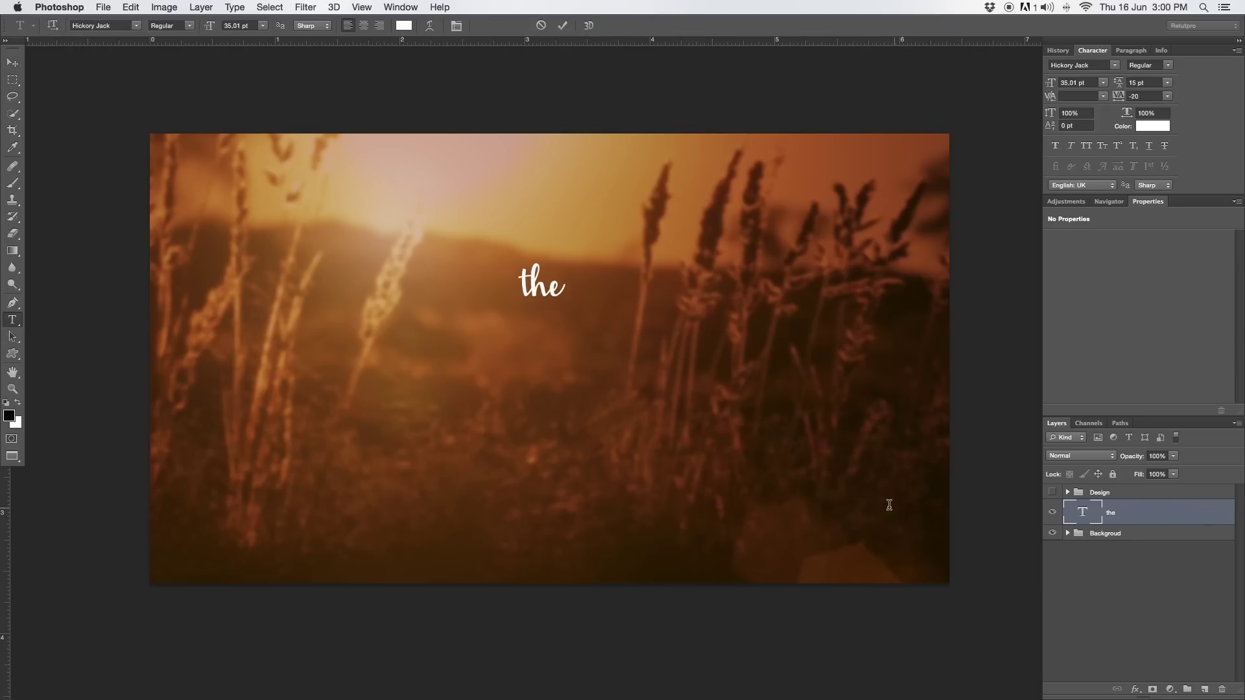
type("g")
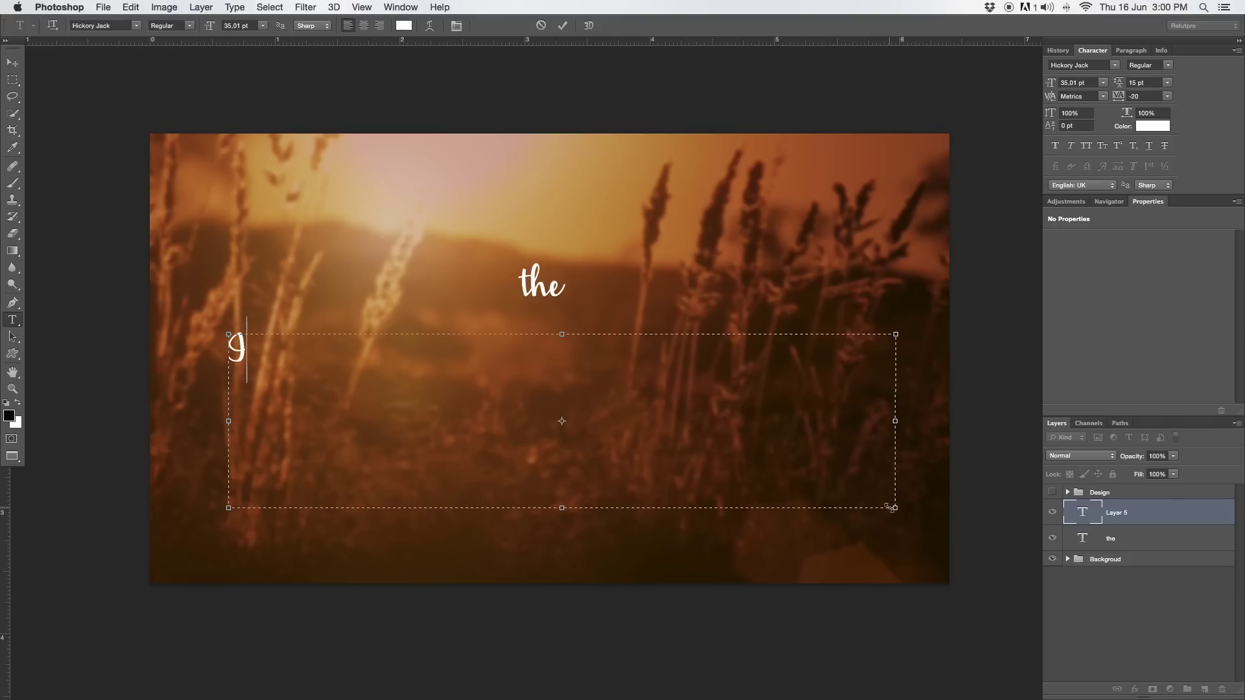
type("NCRE ")
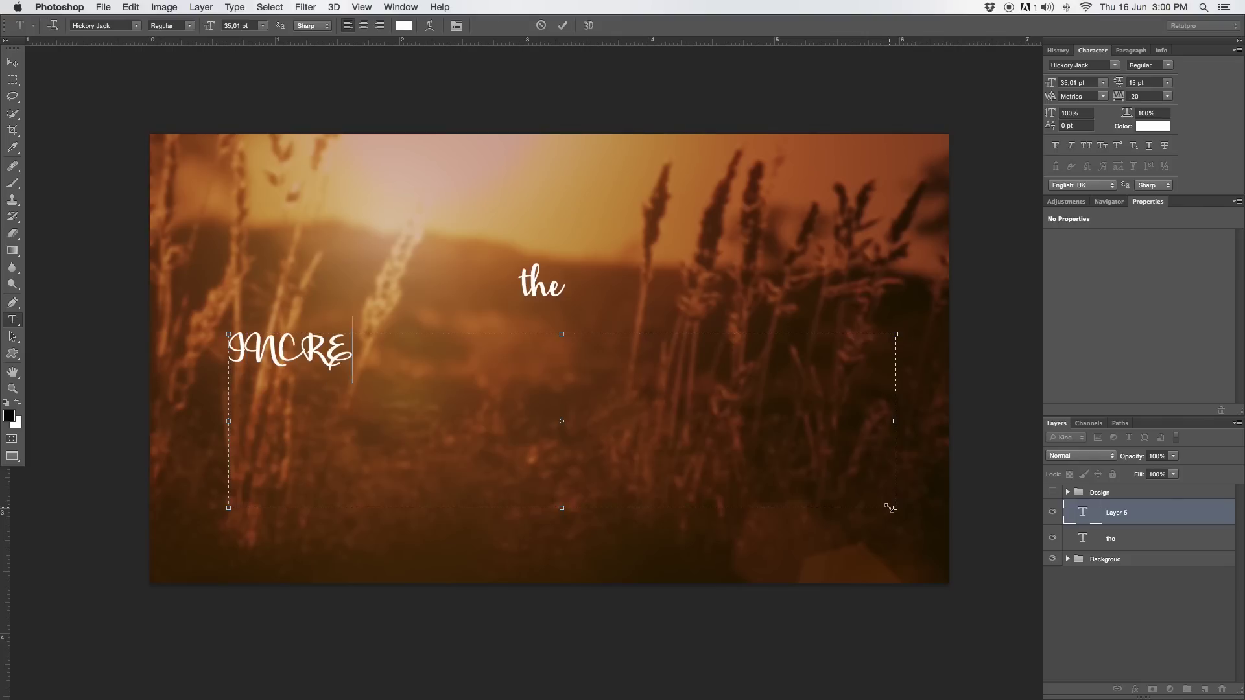
type("DIB")
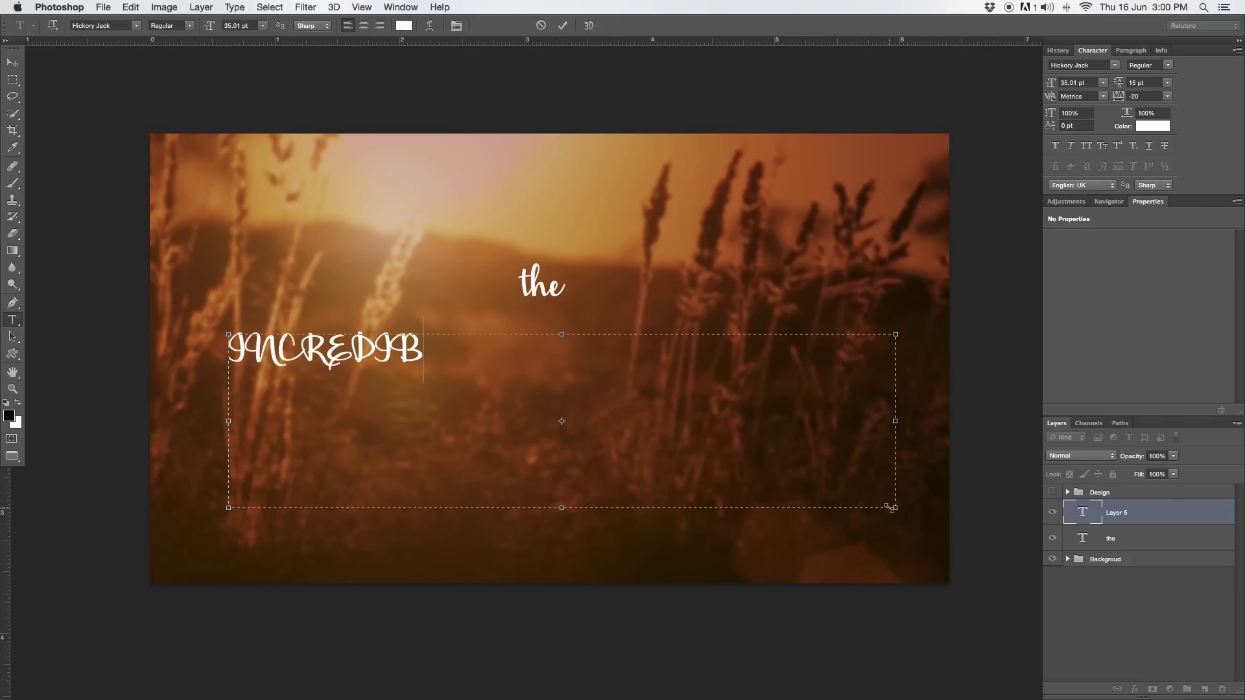
type("LE")
key("super+a")
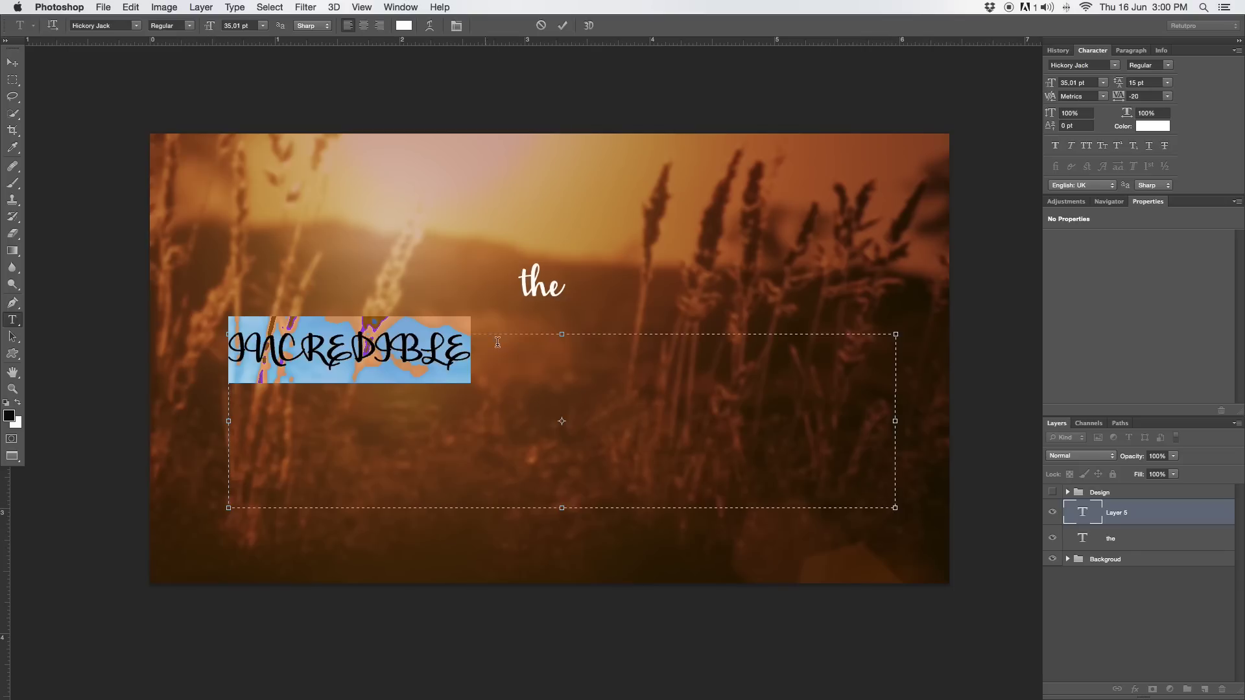
left_click(125, 24)
left_click(137, 26)
scroll(115, 209, "up", 10)
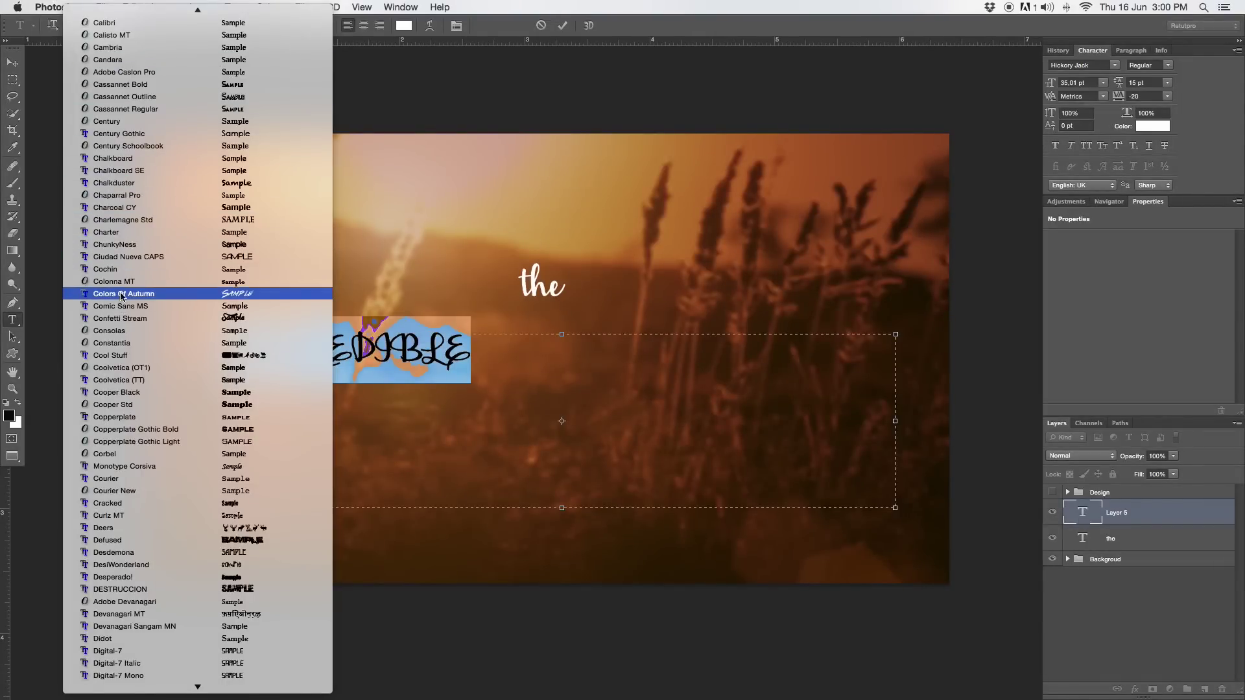
left_click(110, 84)
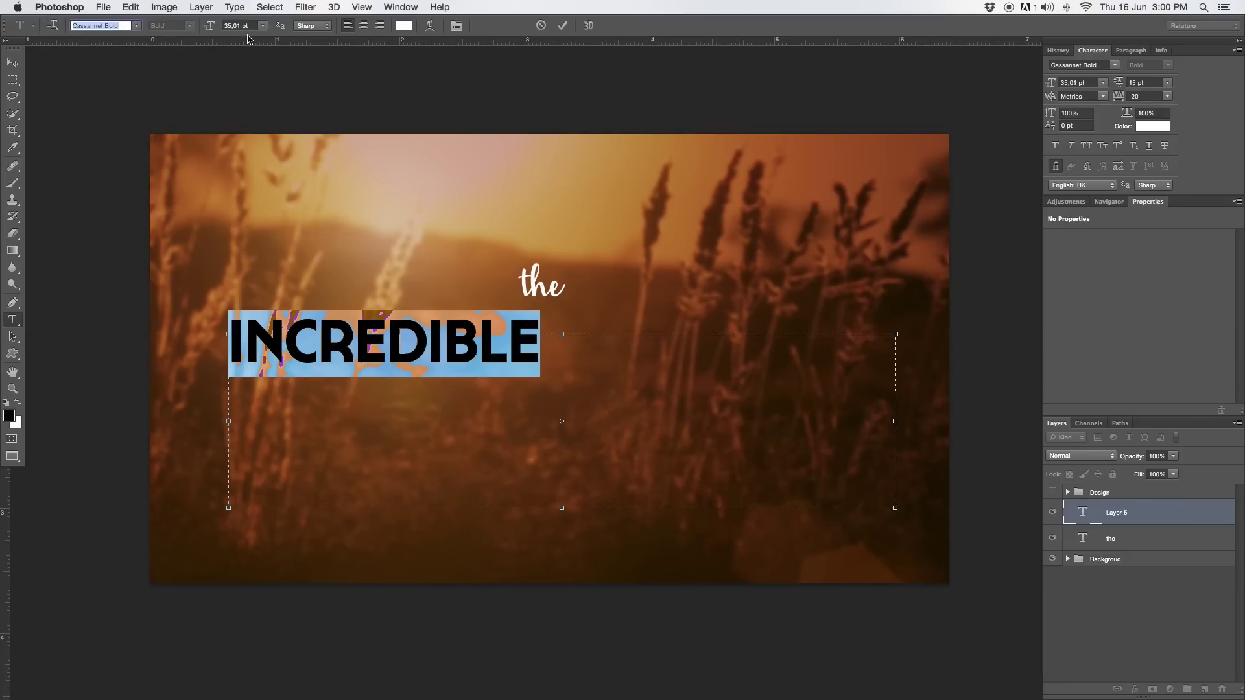
Set INCREDIBLE to 60 pt with -60 tracking and commit the text.
key("Tab")
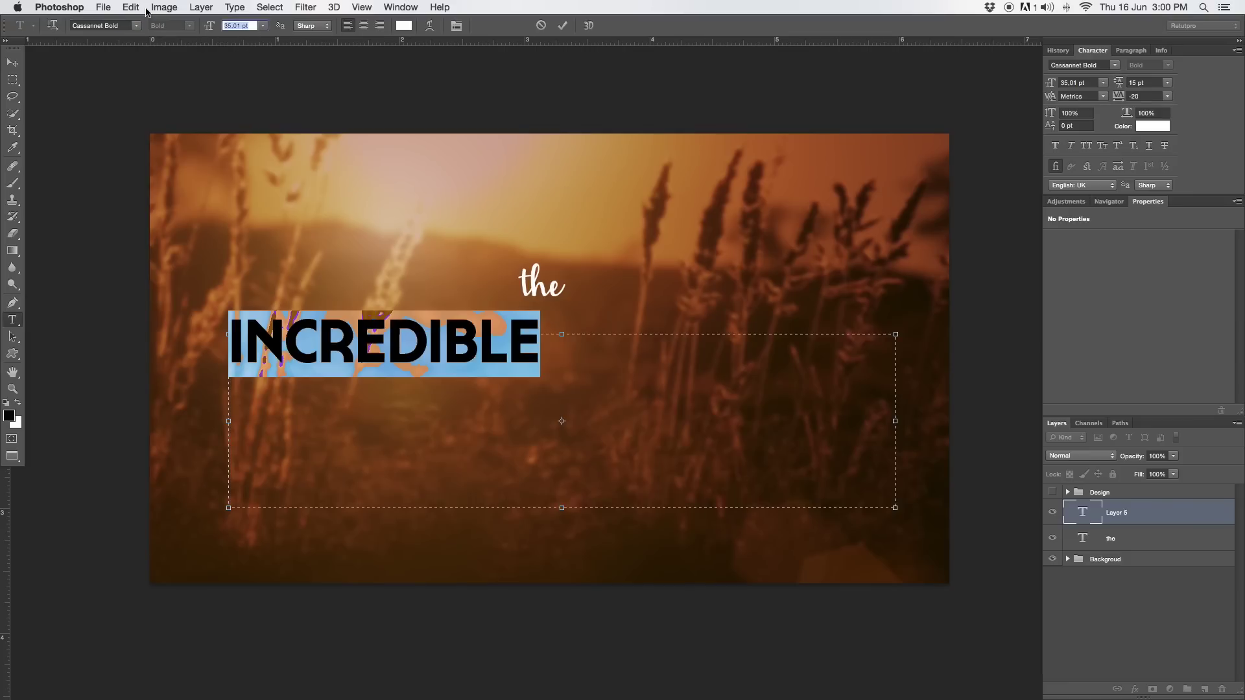
type("60")
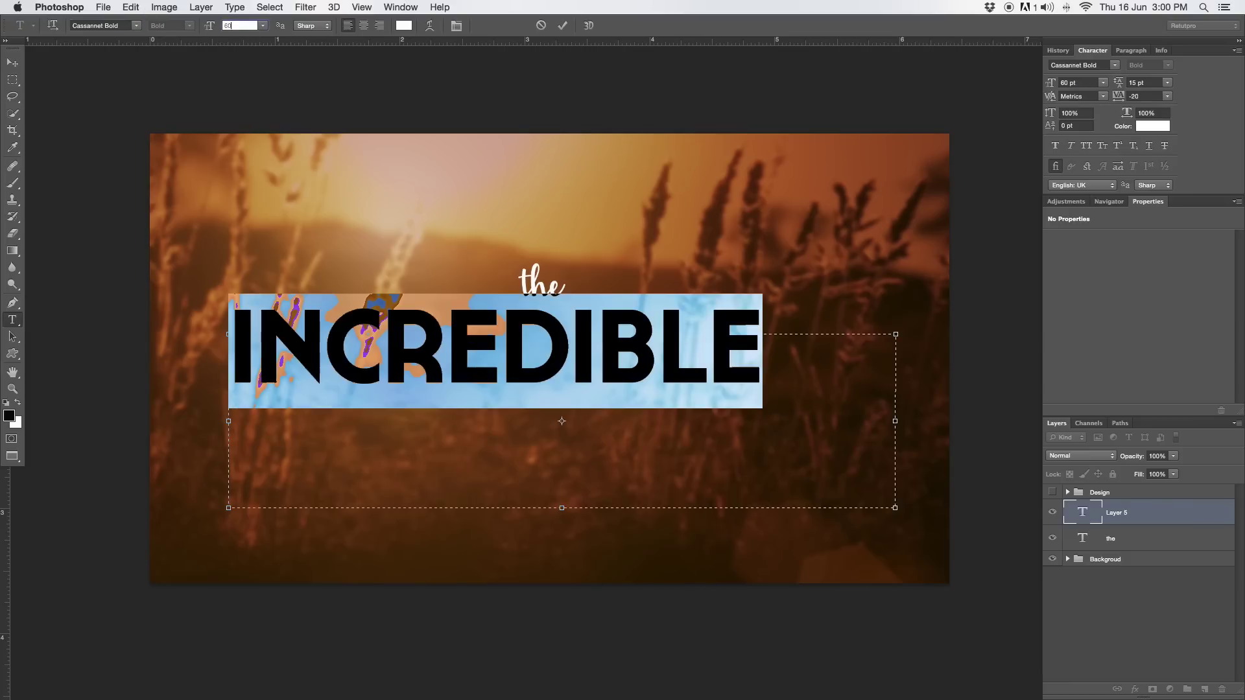
left_click(1153, 96)
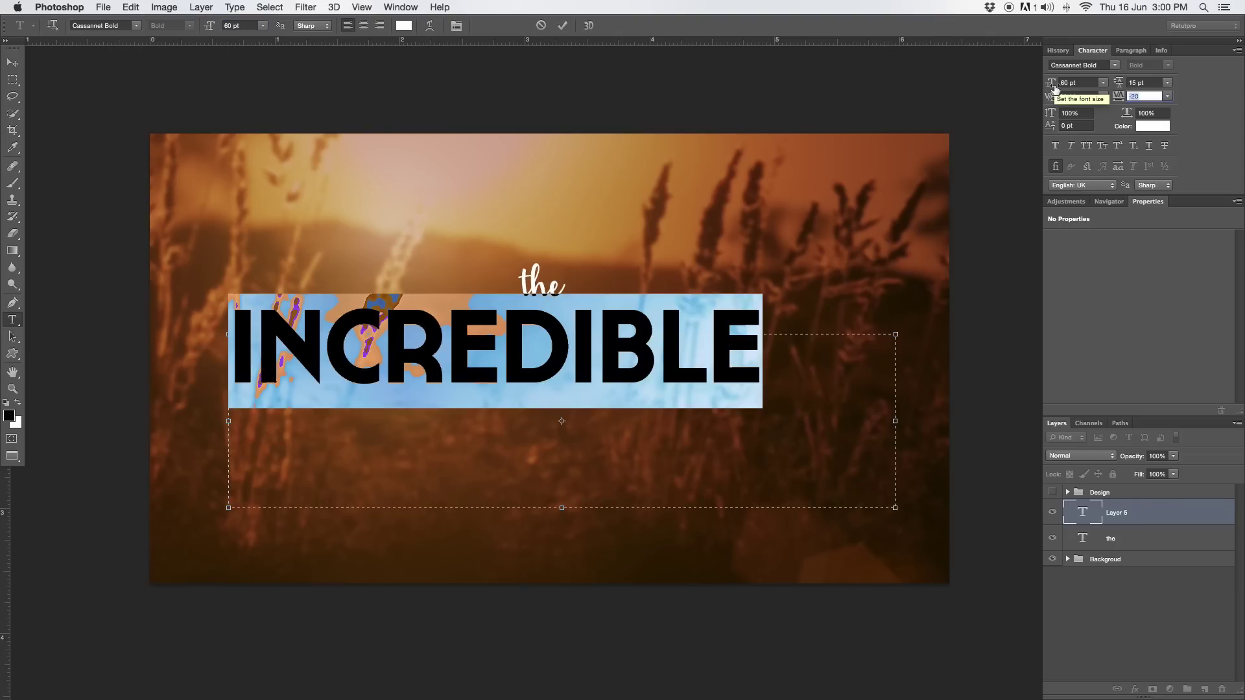
type("-60")
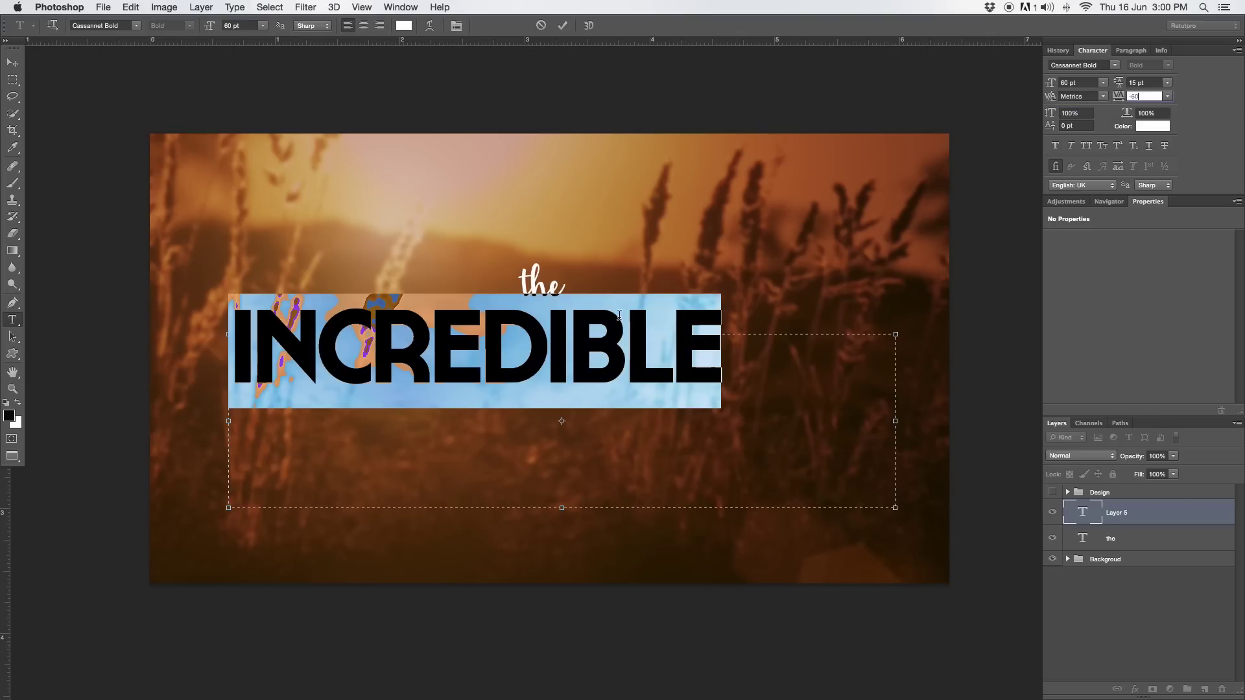
left_click(562, 25)
left_click(20, 62)
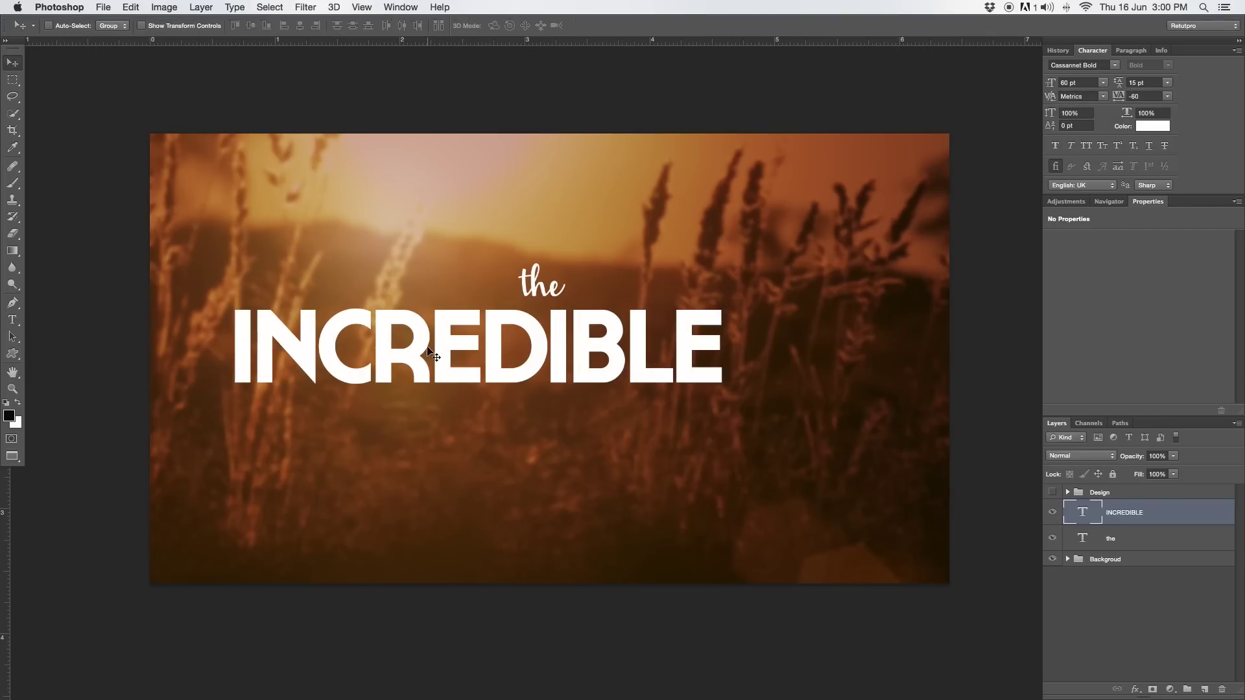
Drag INCREDIBLE right to centre it under 'the', nudging it slightly left.
left_click_drag(504, 342, 581, 356)
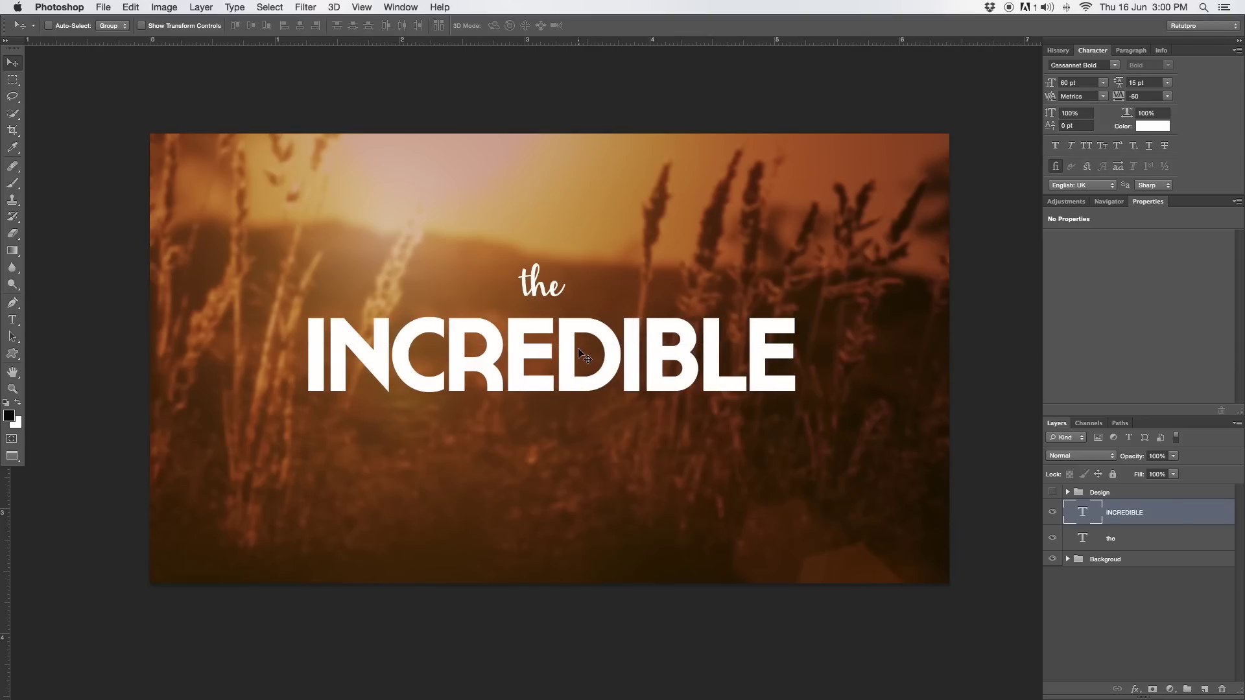
key("Left")
key("Left")
key("Left")
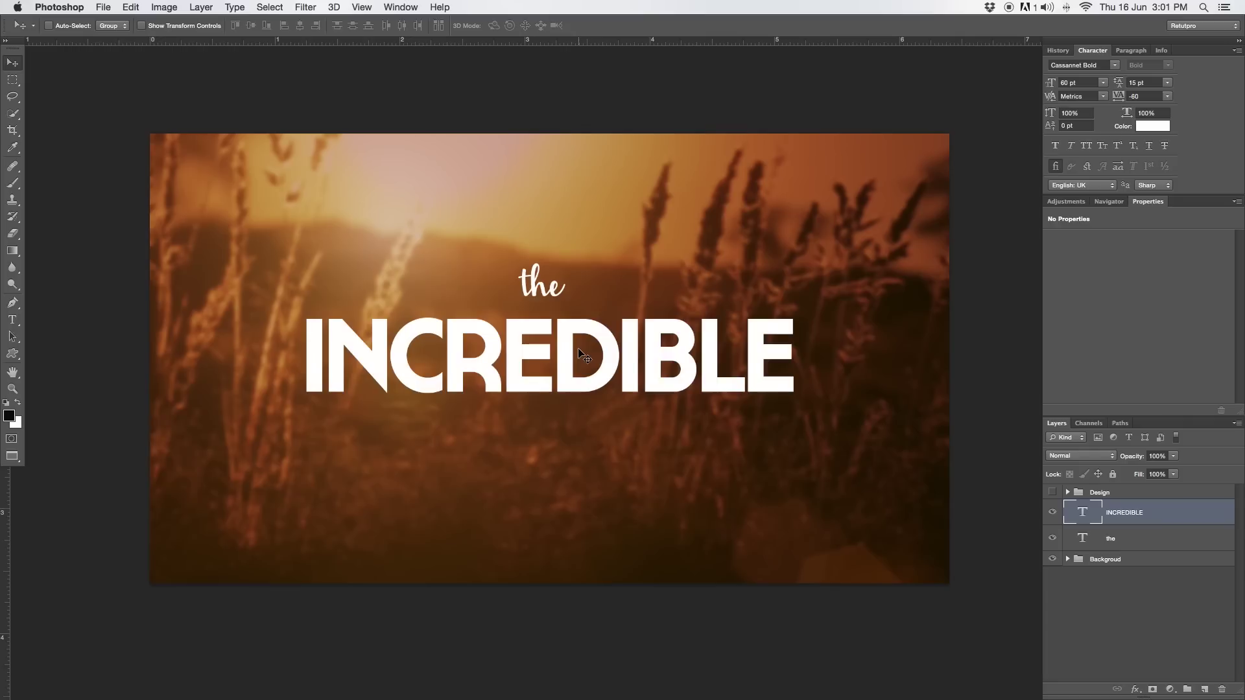
left_click(362, 7)
Add a horizontal guide at position 50 across the canvas middle.
left_click(391, 332)
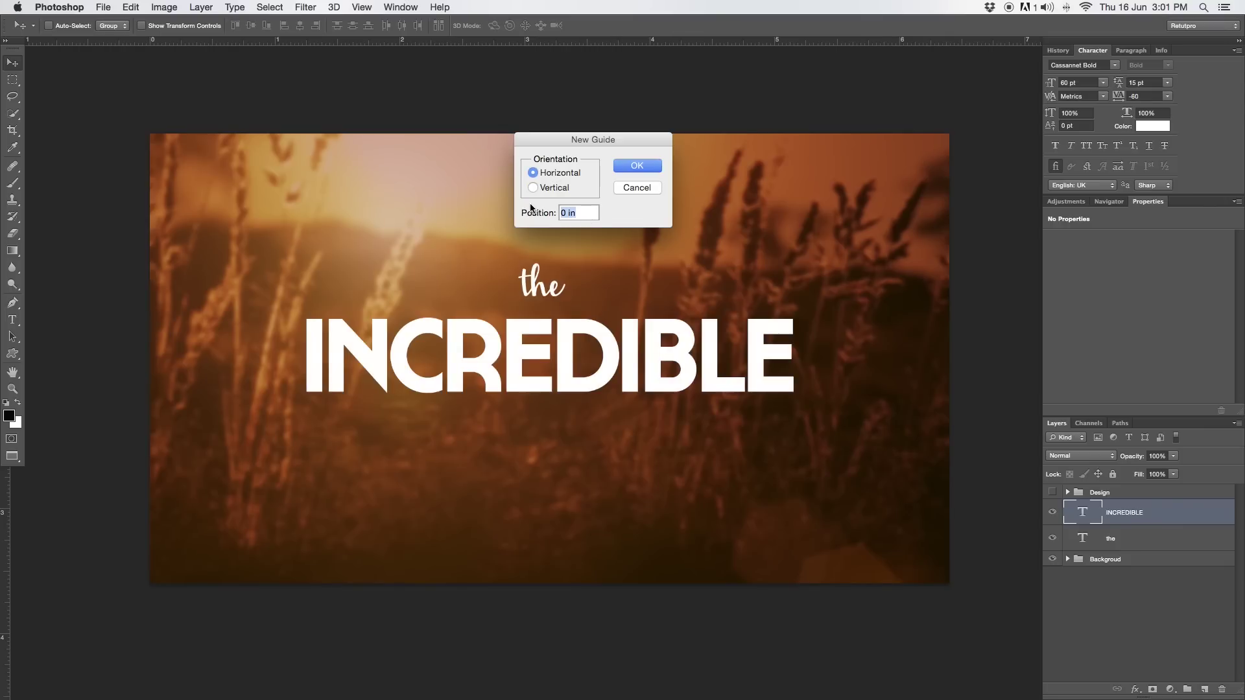
type("50")
left_click(637, 166)
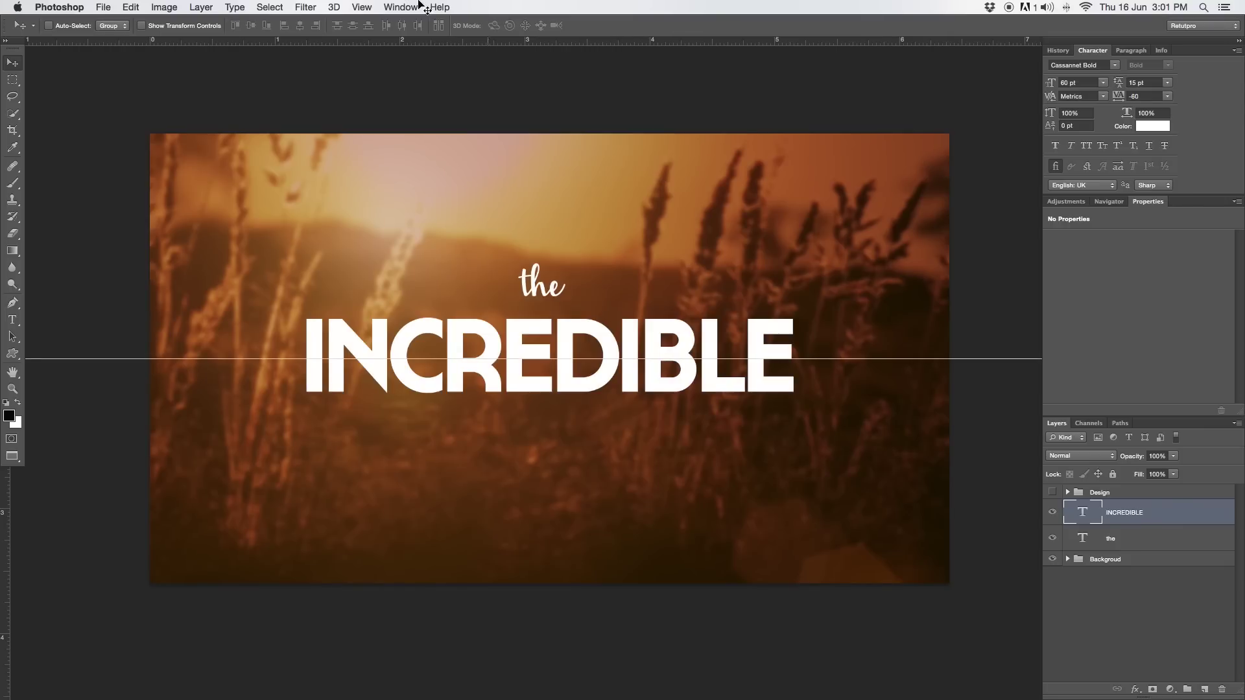
Add a vertical guide at 50%.
left_click(362, 8)
left_click(387, 331)
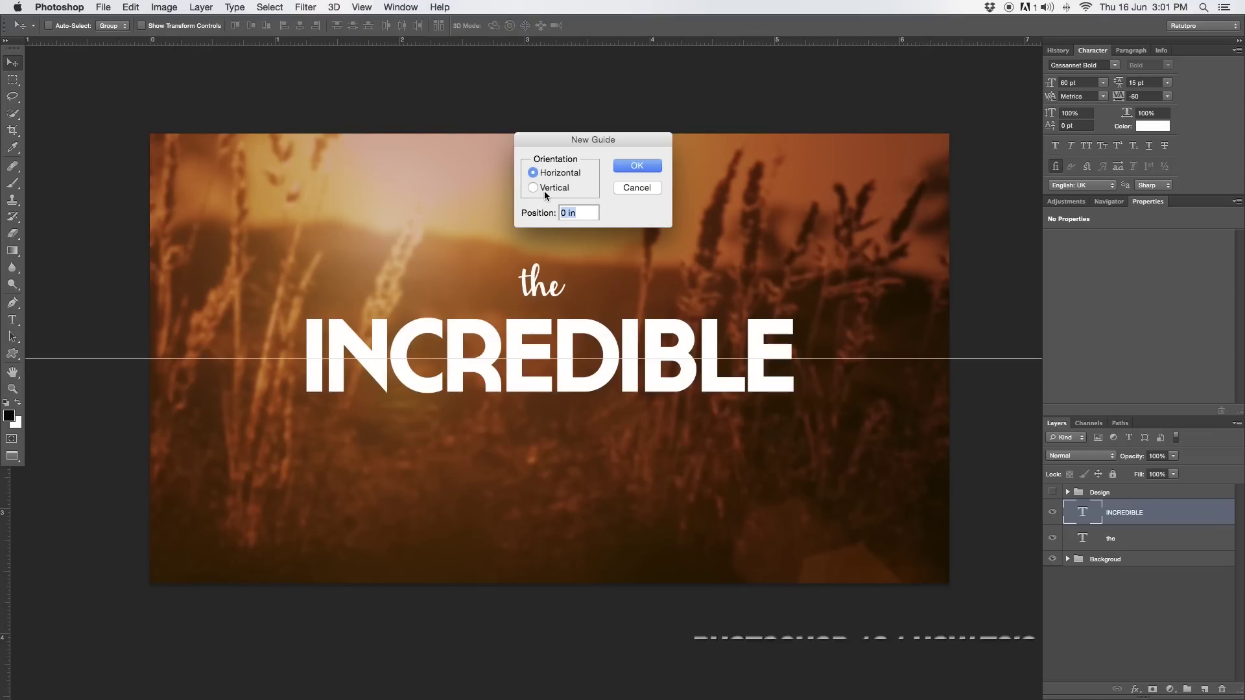
key("BackSpace")
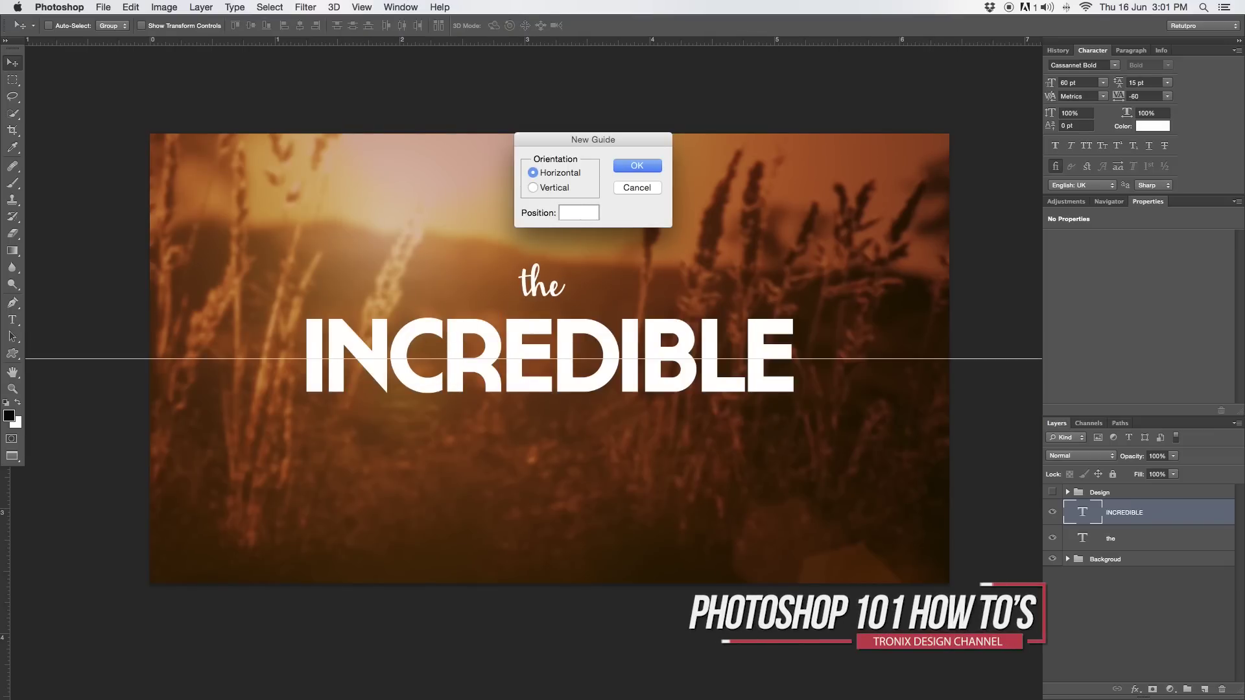
left_click(548, 188)
type("50")
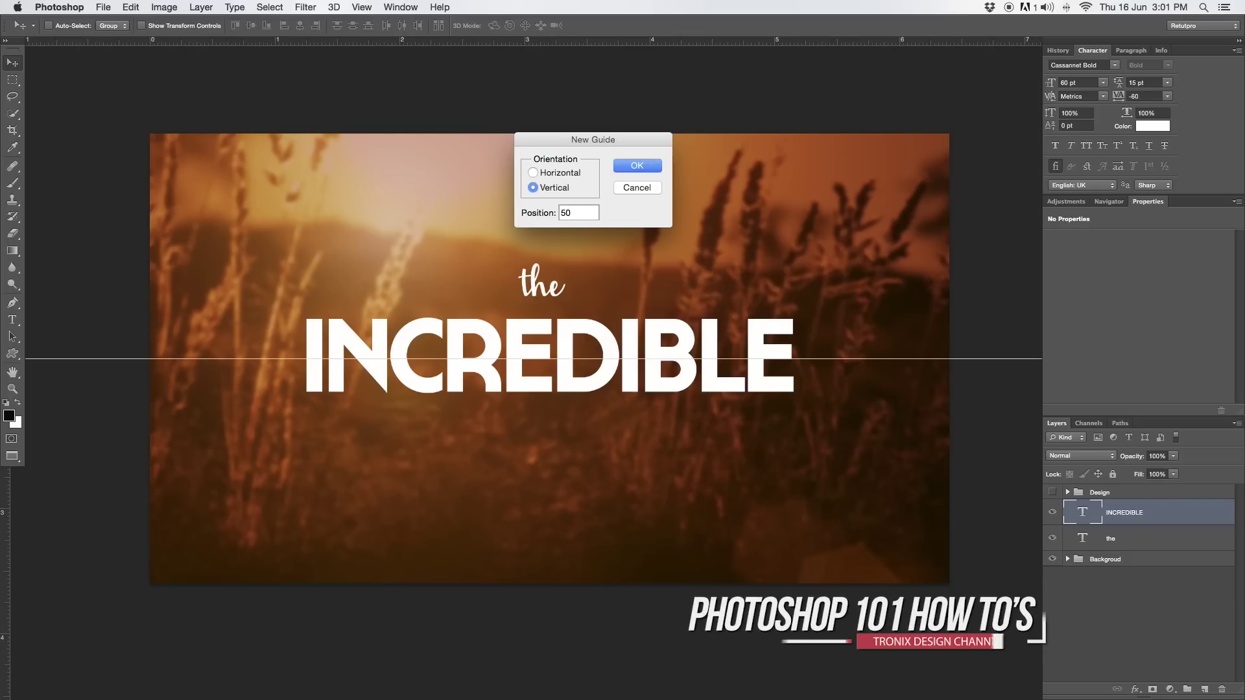
type("%")
left_click(630, 167)
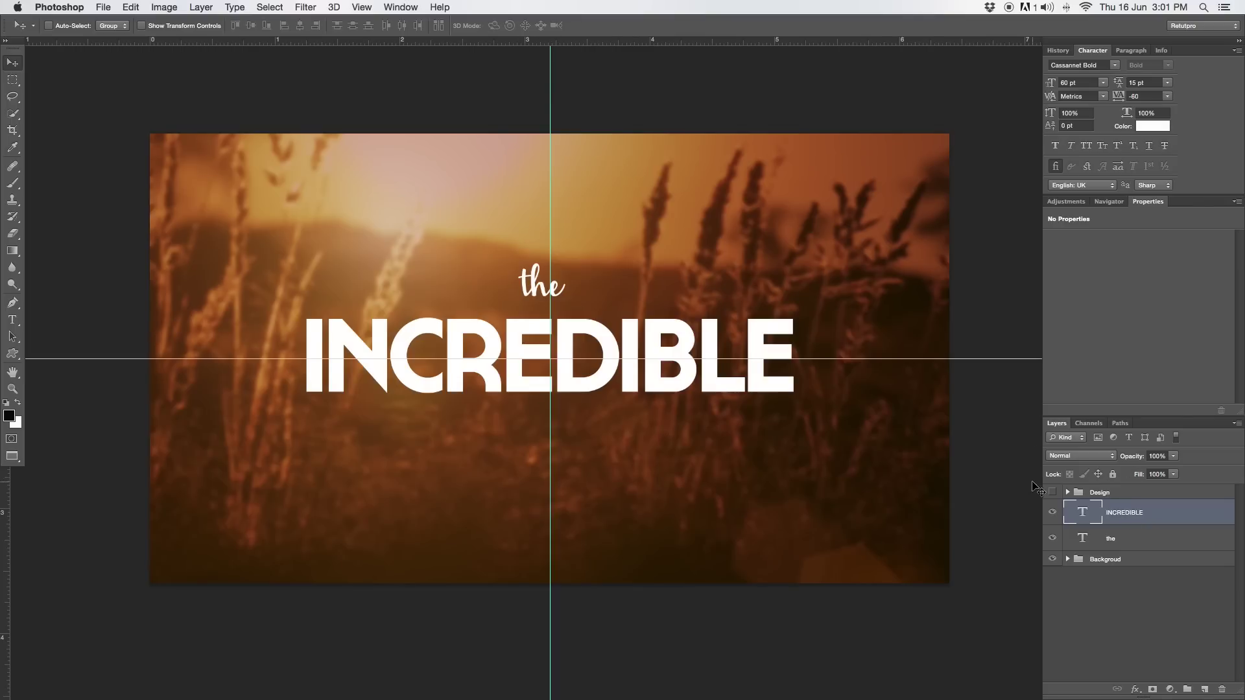
Nudge INCREDIBLE with the arrow keys to centre it on the vertical guide.
key("Left")
key("Left")
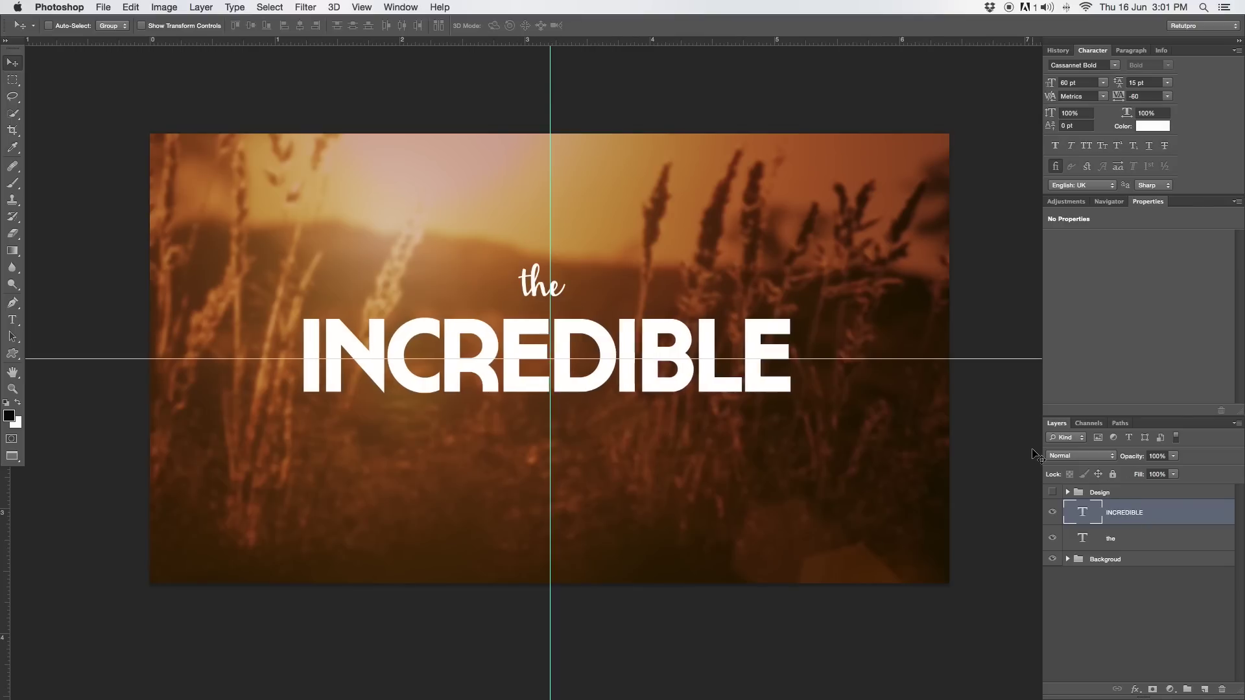
key("Right")
key("Up")
key("Up")
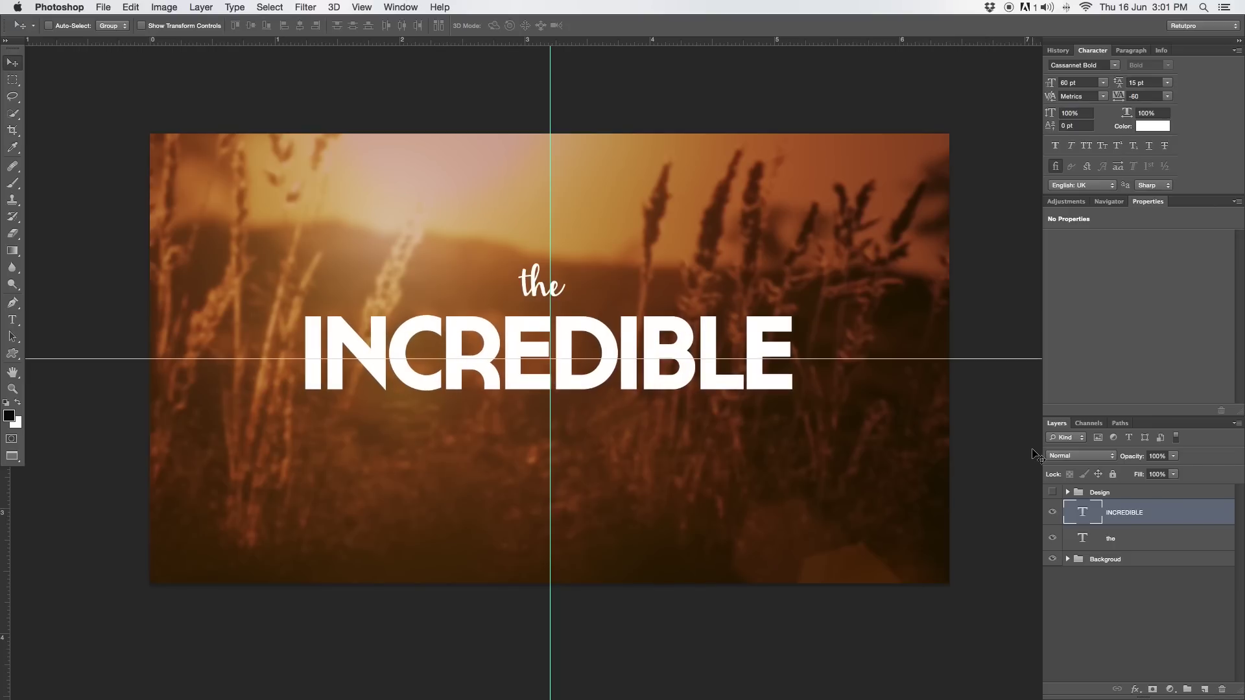
key("Up")
key("Down")
Nudge the word 'the' to centre it on the guide, slightly above INCREDIBLE.
key("alt+[")
key("Down")
key("Down")
key("Down")
key("Right")
key("Right")
key("Right")
key("Right")
key("Right")
key("Right")
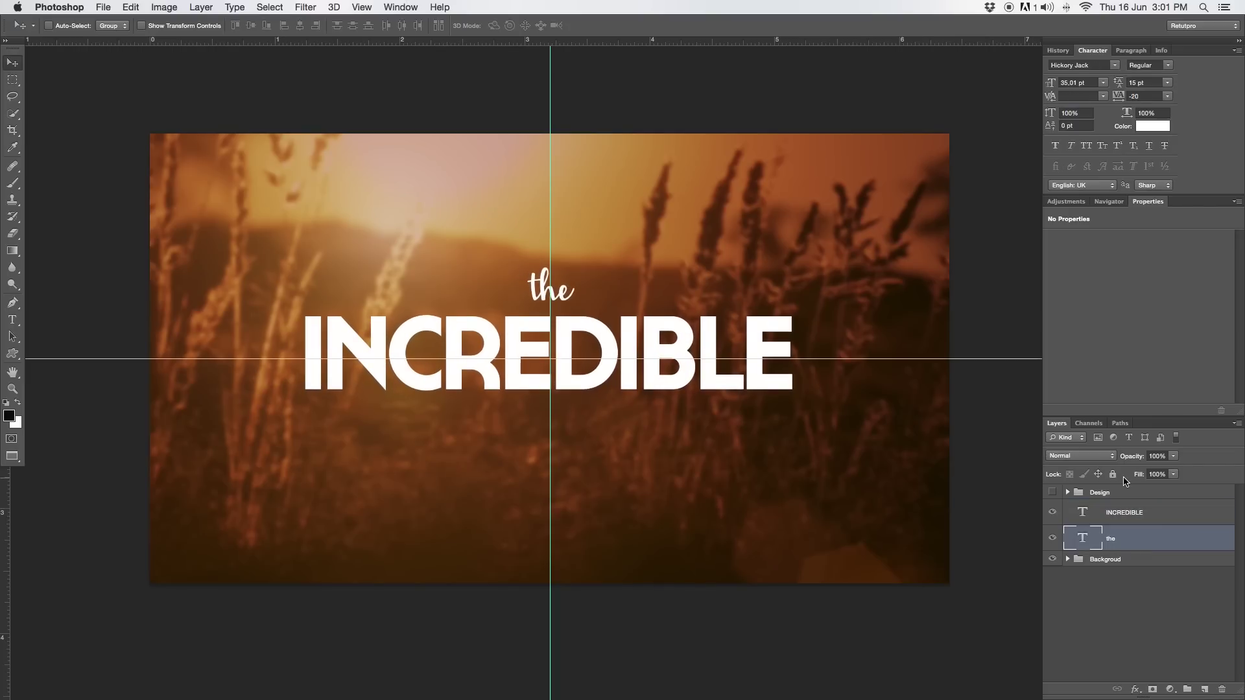
key("Up")
key("Up")
key("Up")
key("Up")
key("Up")
key("Up")
key("Up")
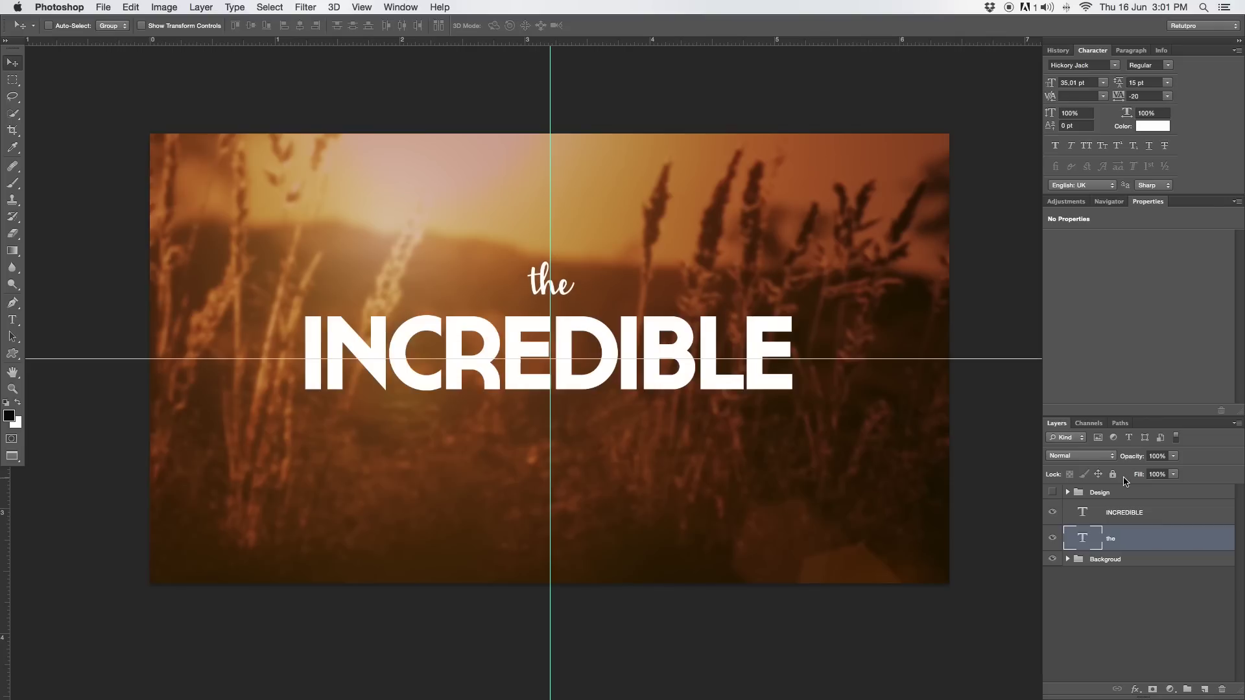
key("Down")
Zoom in on the title lettering.
scroll(825, 313, "down", 2)
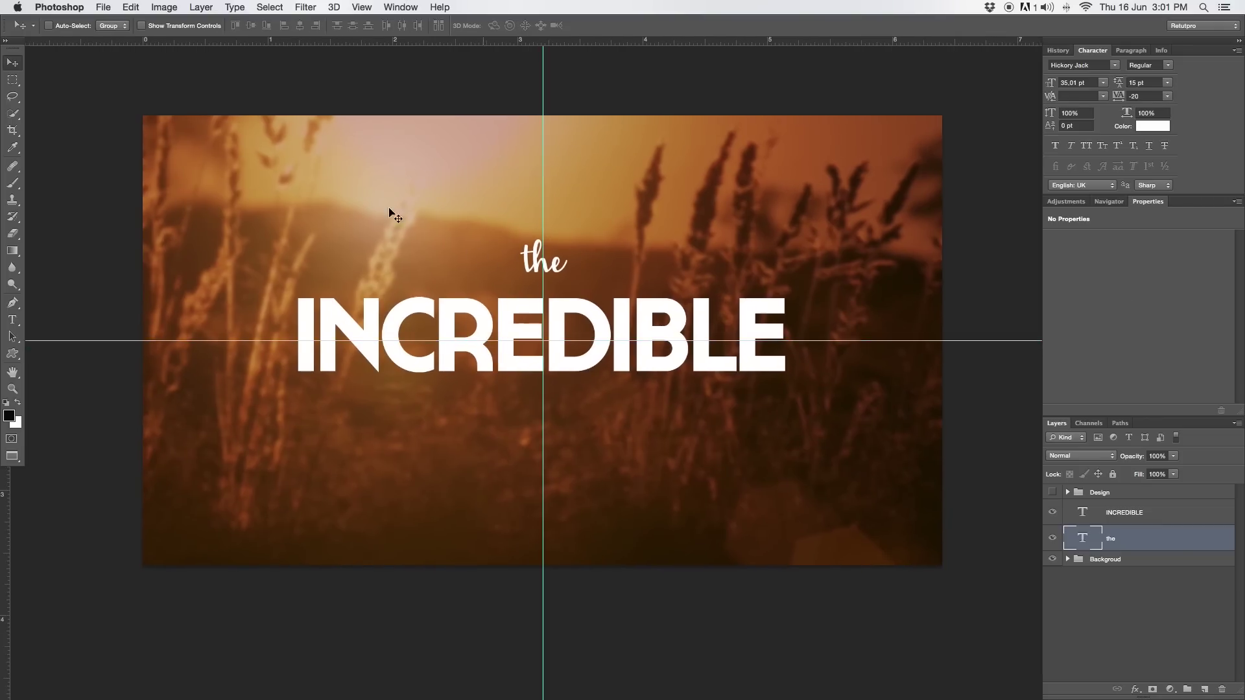
key("z")
left_click(511, 452)
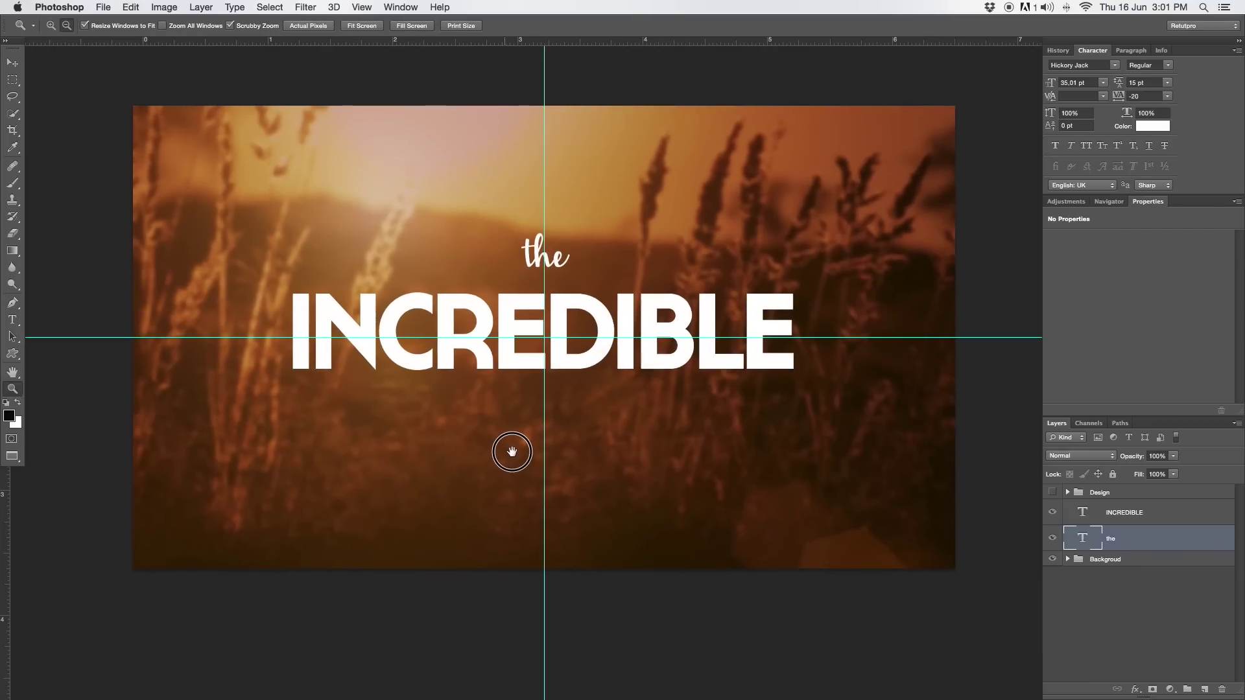
scroll(512, 452, "right", 1)
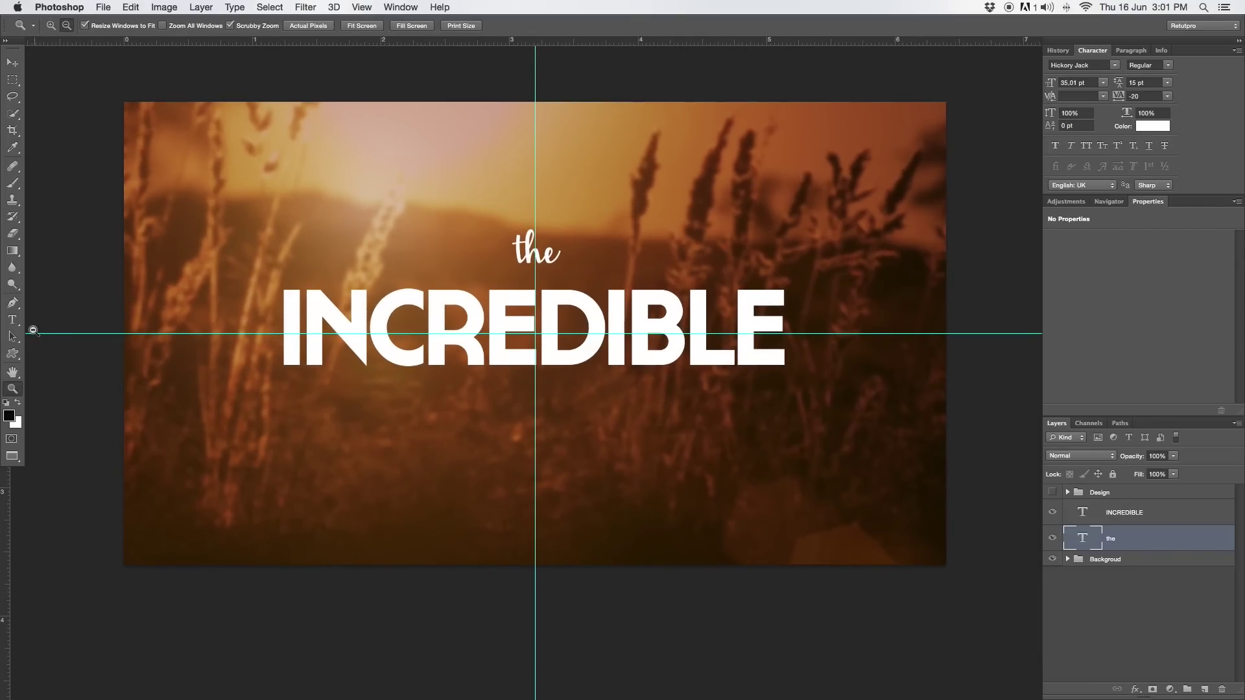
Choose the Custom Shape Tool with the Ribbon 3 banner shape and dismiss the Create Custom Shape dialog.
left_click(13, 354)
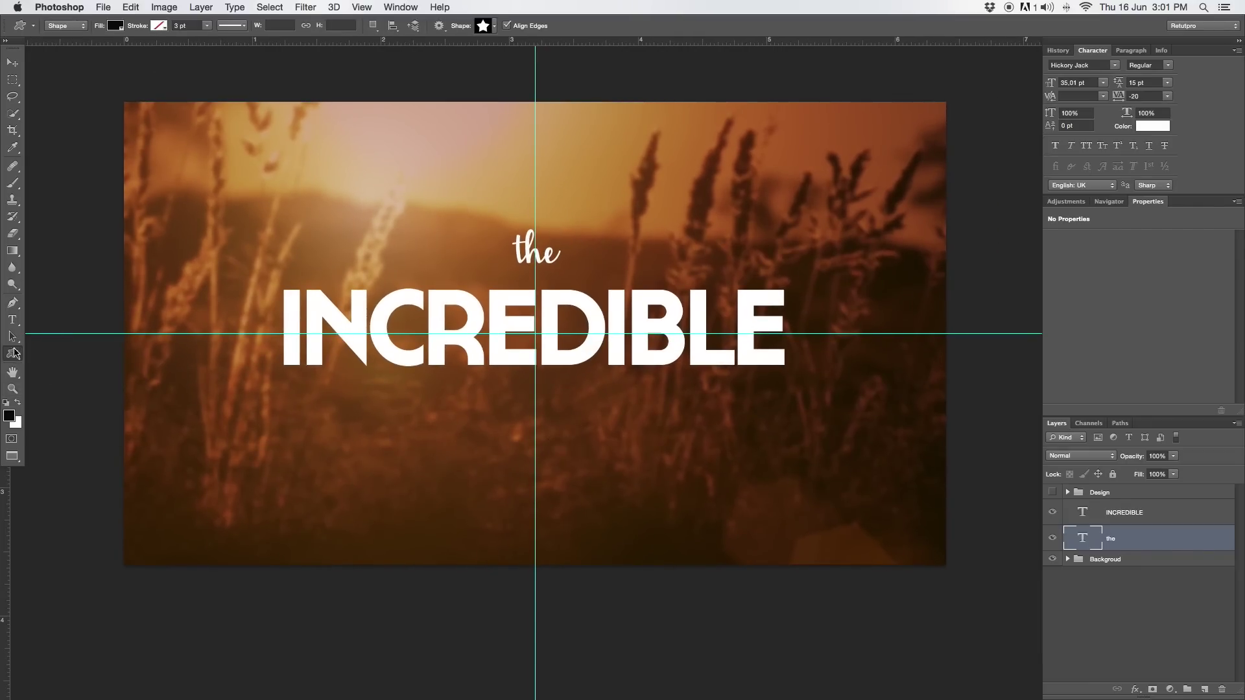
right_click(14, 355)
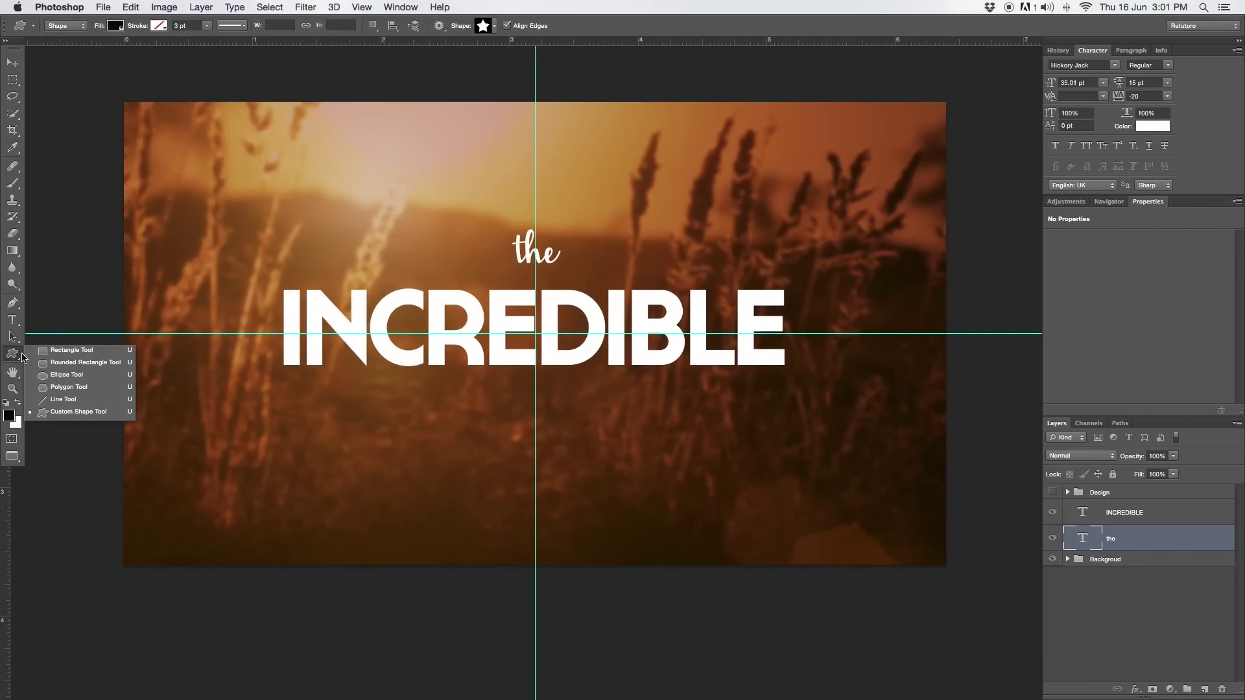
left_click(98, 413)
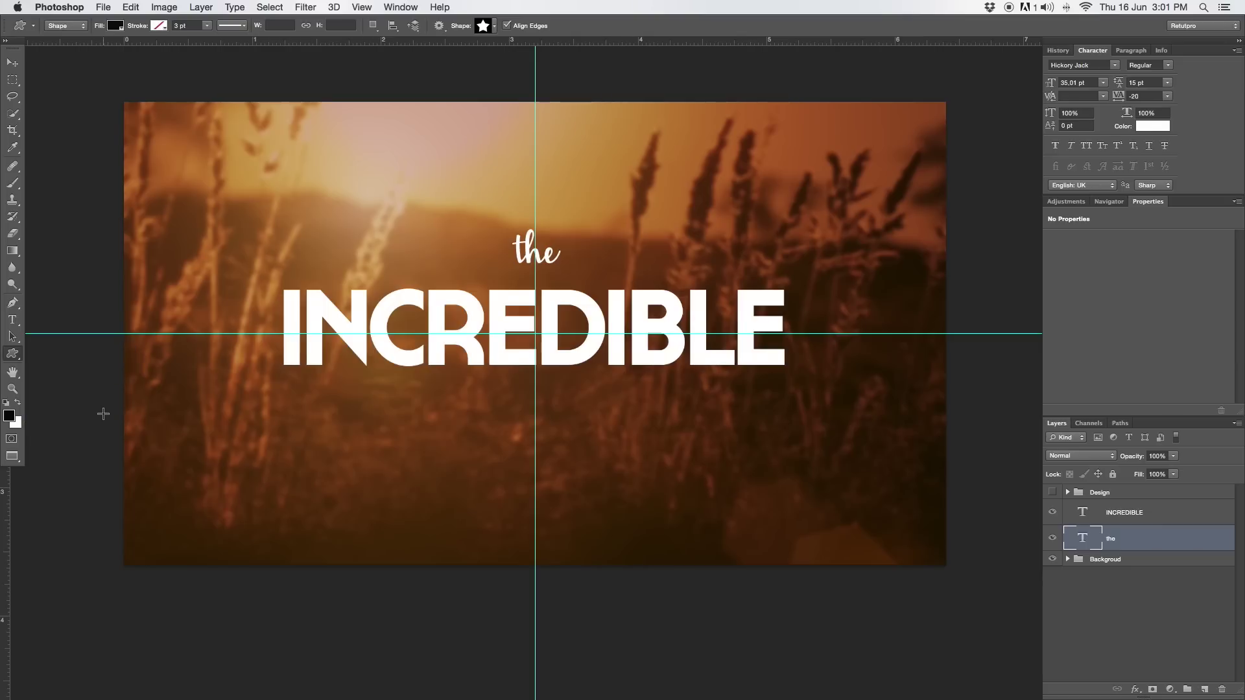
left_click(495, 26)
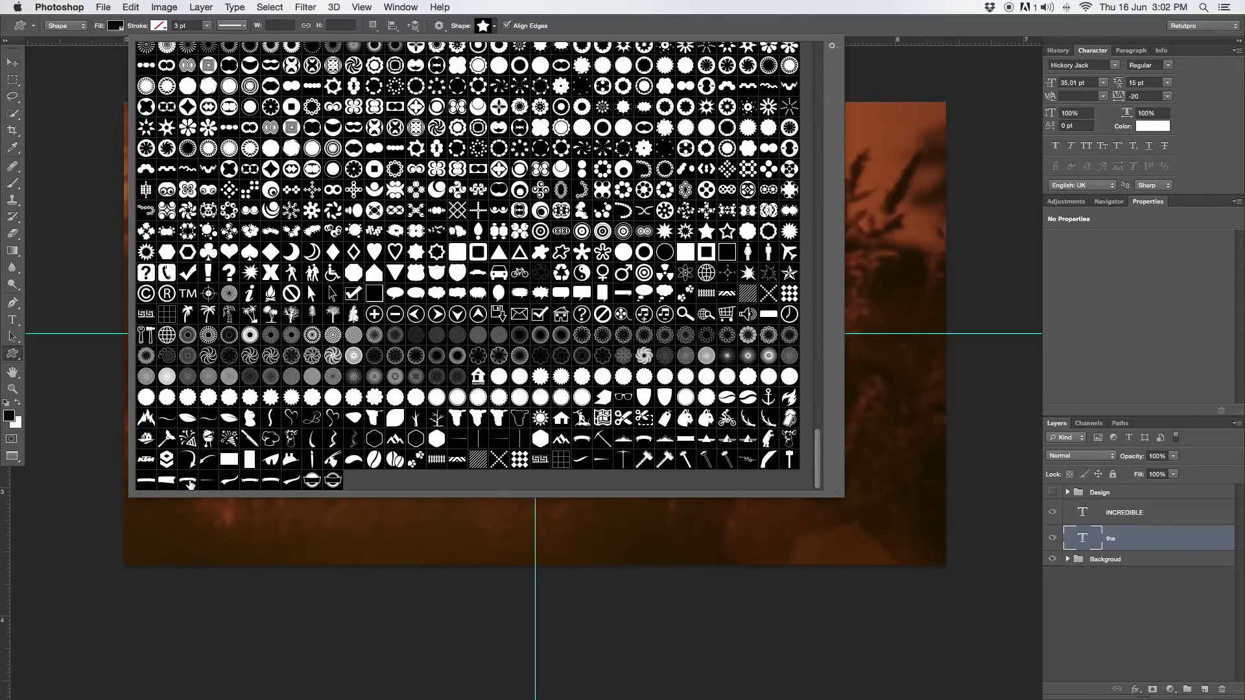
left_click(188, 482)
left_click(884, 116)
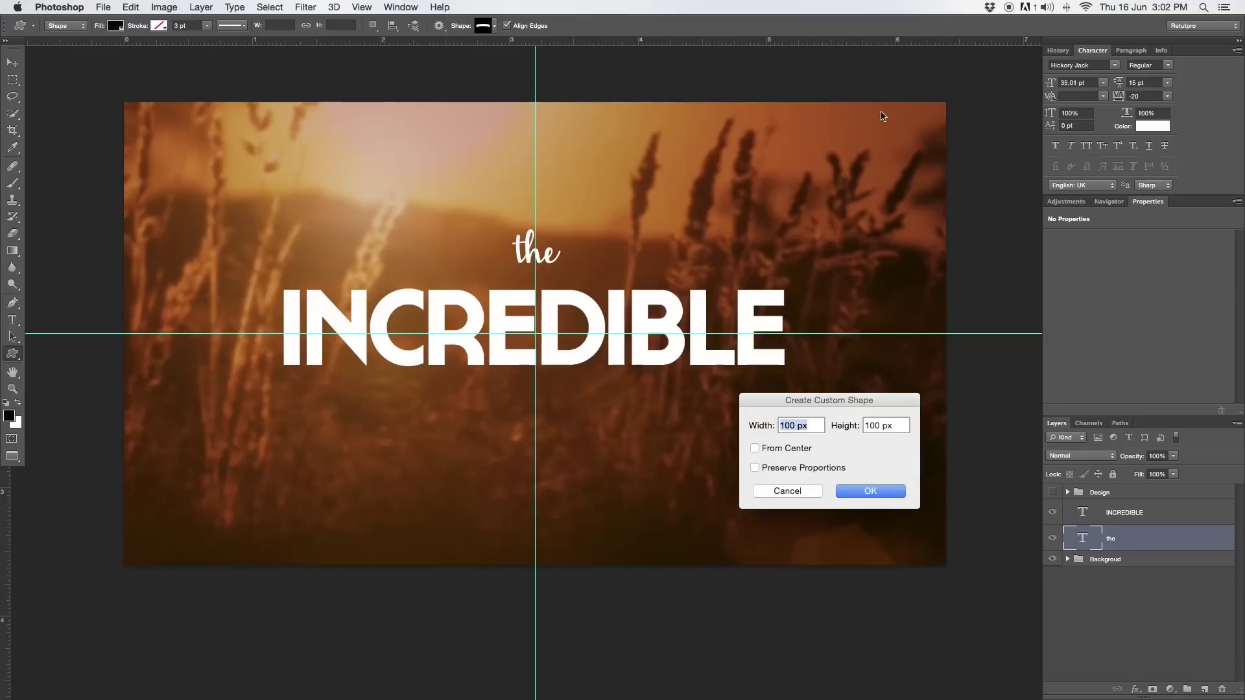
key("Escape")
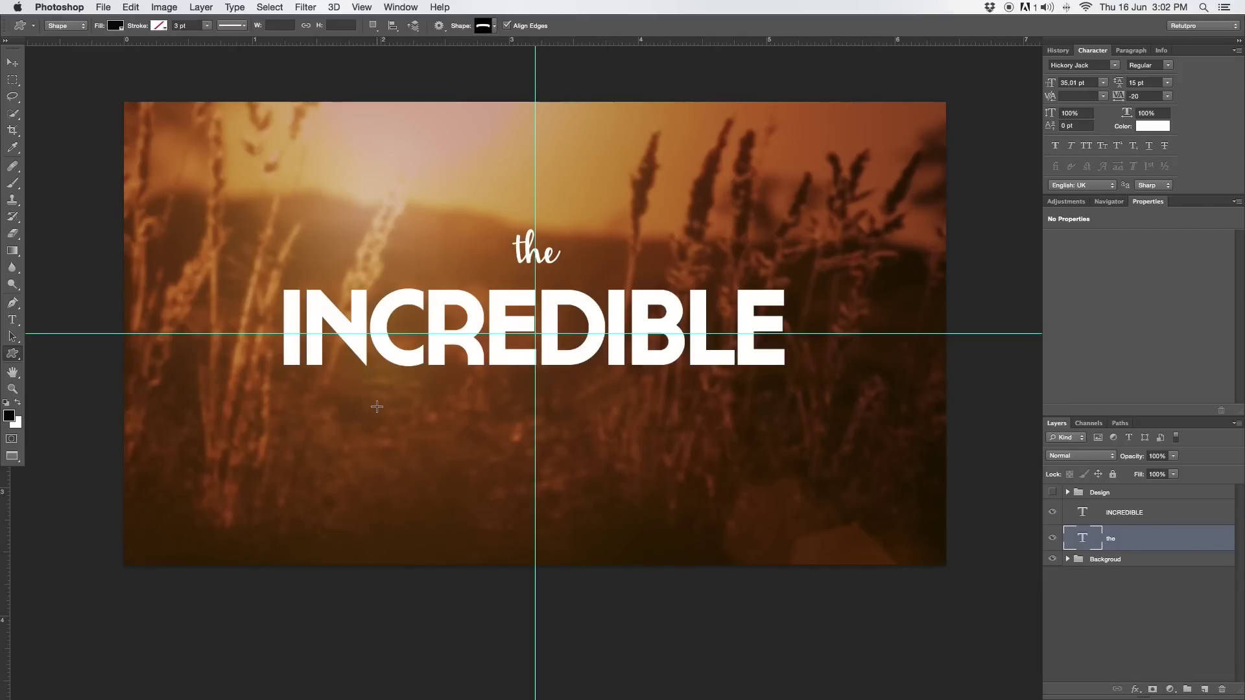
Drag out a black Ribbon 3 banner below INCREDIBLE as the new Shape 1 layer.
left_click_drag(376, 406, 690, 498)
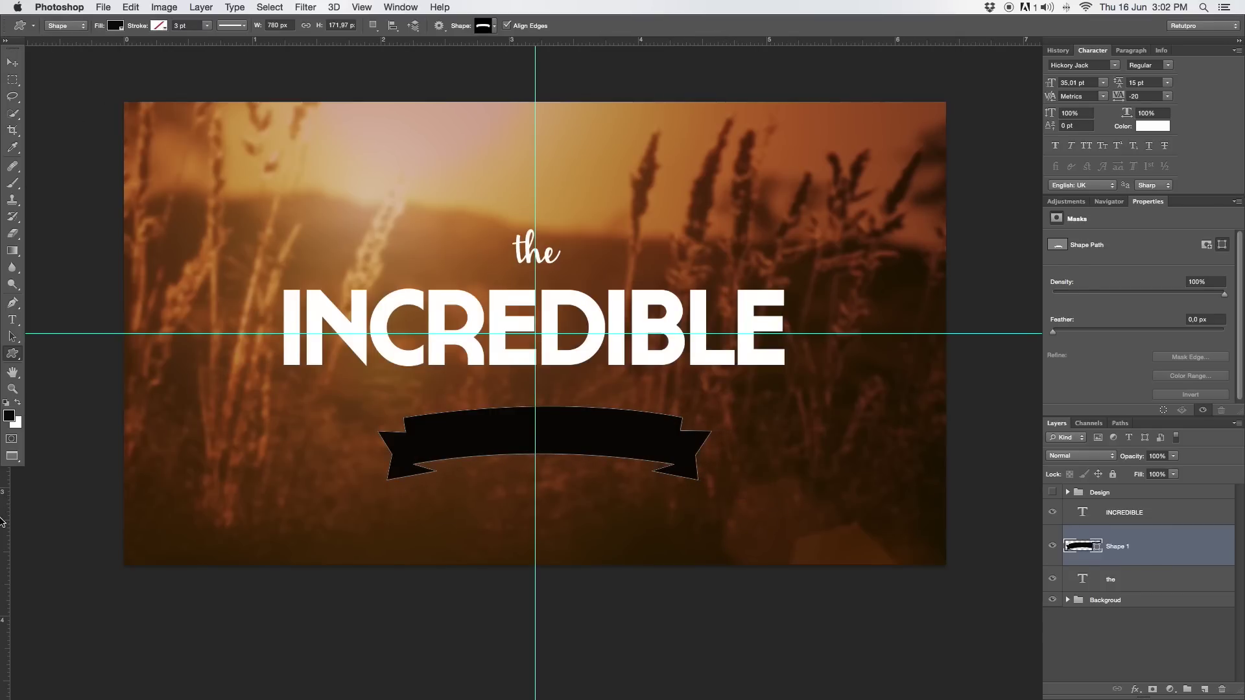
left_click(13, 62)
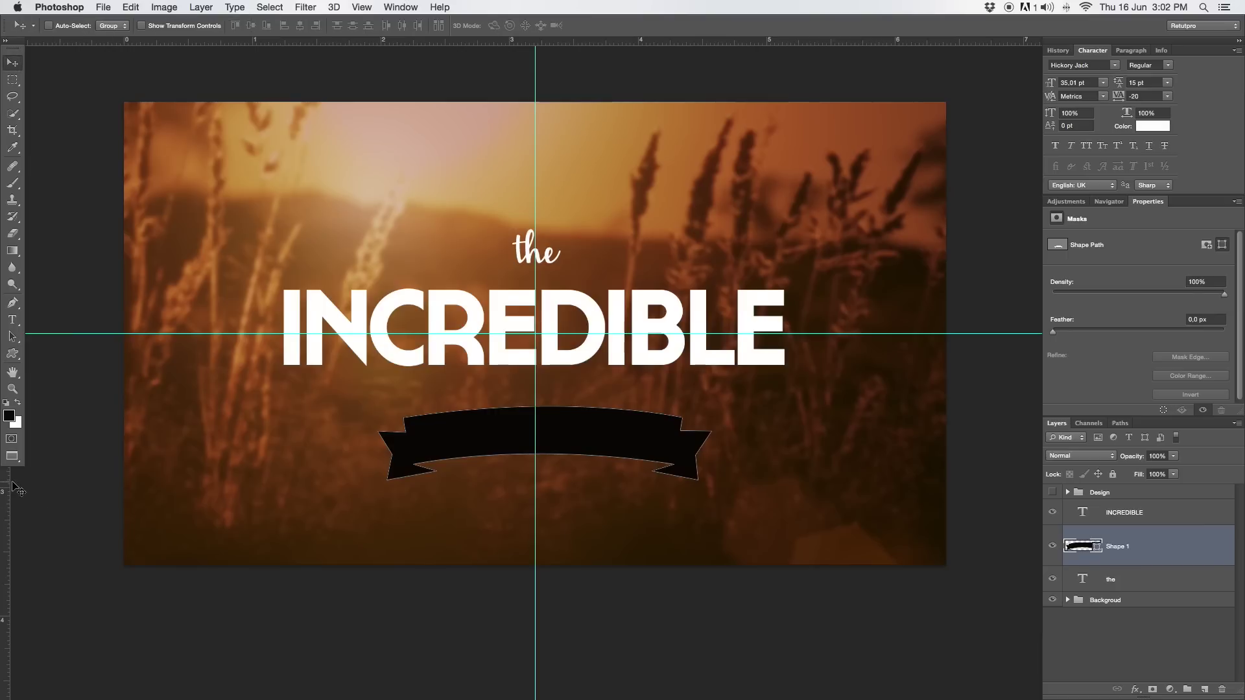
Add guides at the ribbon's ends, shift it slightly, and enlarge it to about 107%.
left_click_drag(5, 490, 380, 480)
left_click_drag(6, 523, 711, 454)
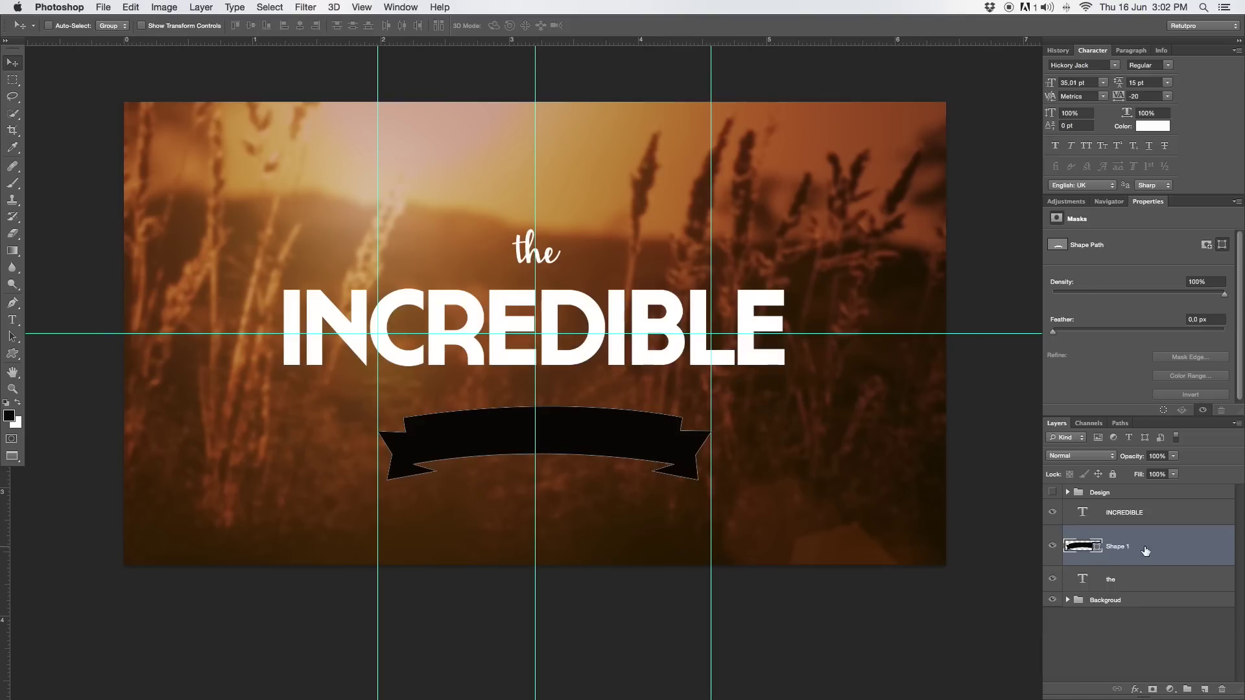
left_click_drag(655, 421, 644, 419)
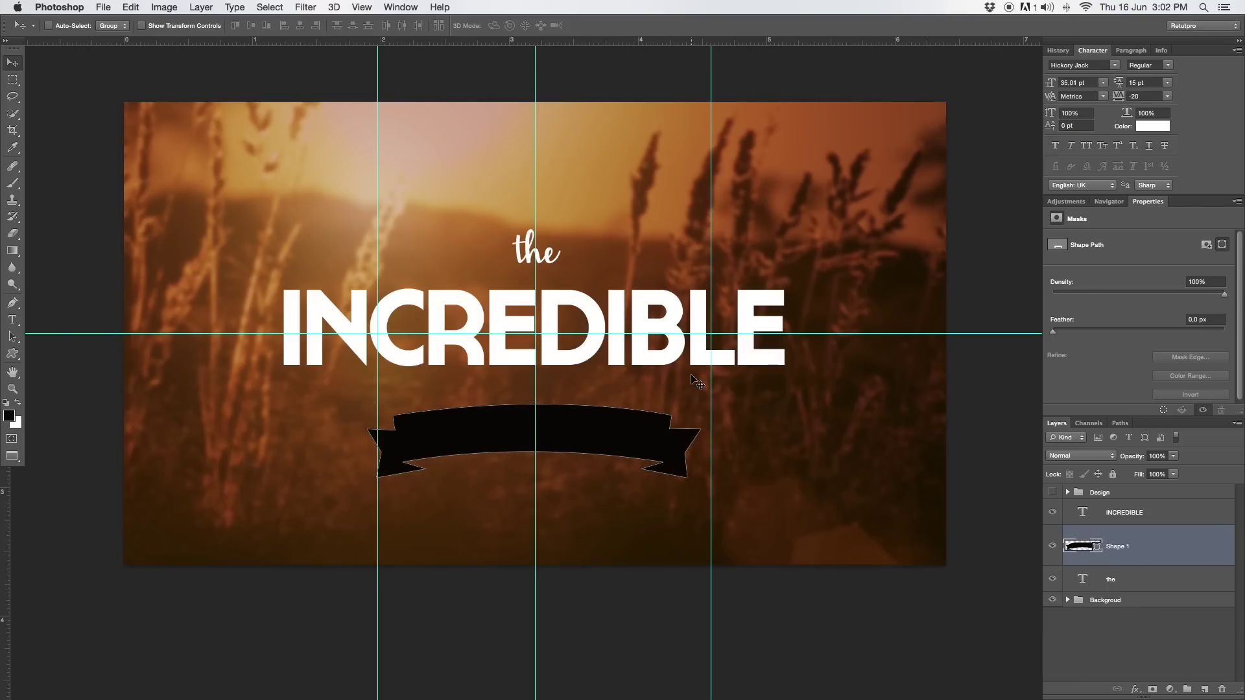
key("super+t")
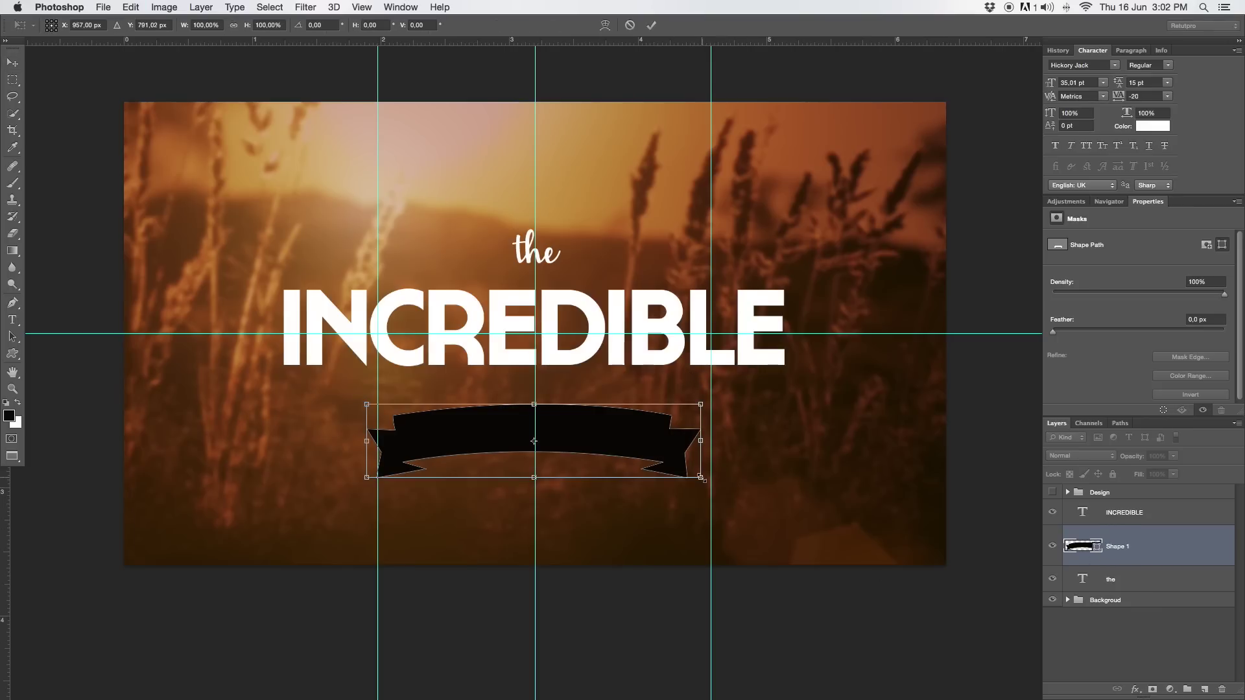
left_click_drag(702, 478, 727, 486)
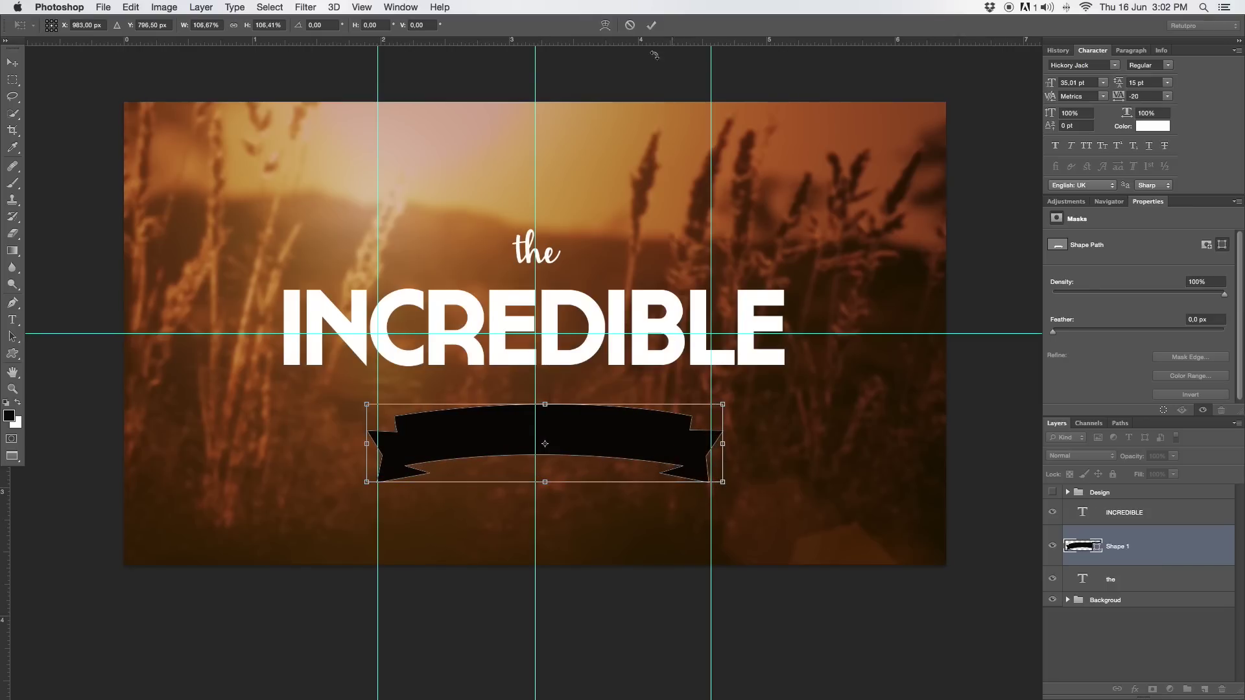
left_click(651, 25)
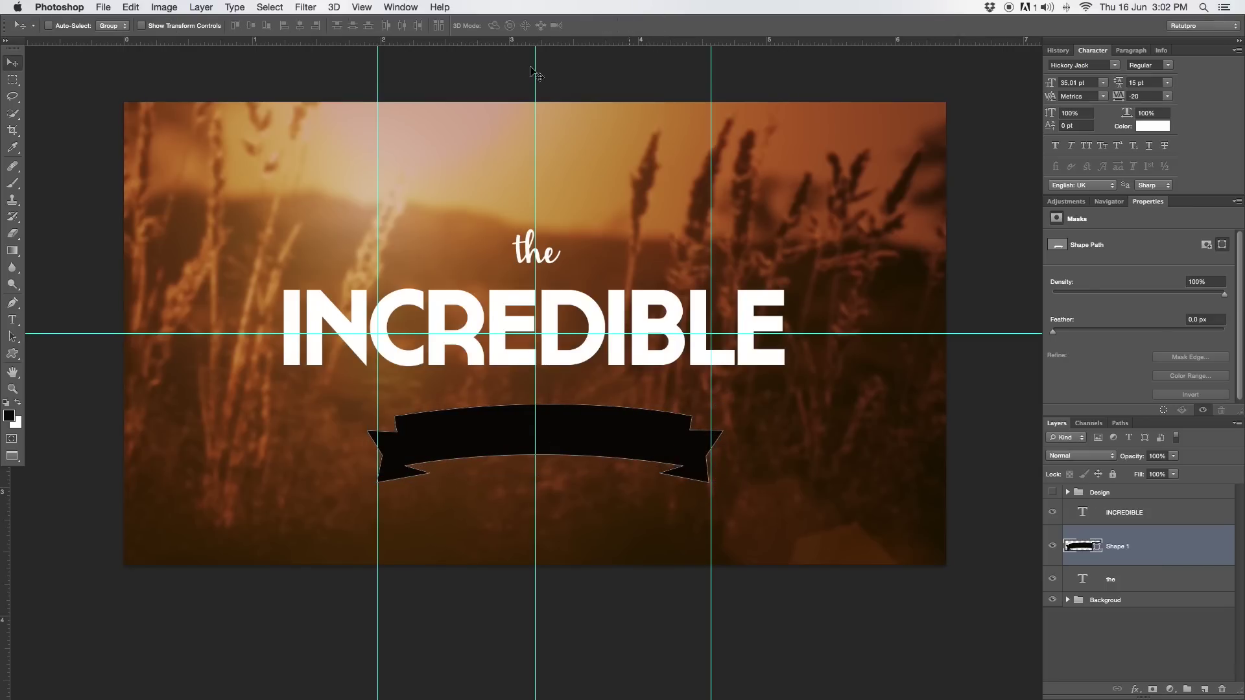
Clear all guides and nudge the ribbon until it sits centred just under INCREDIBLE.
left_click(362, 6)
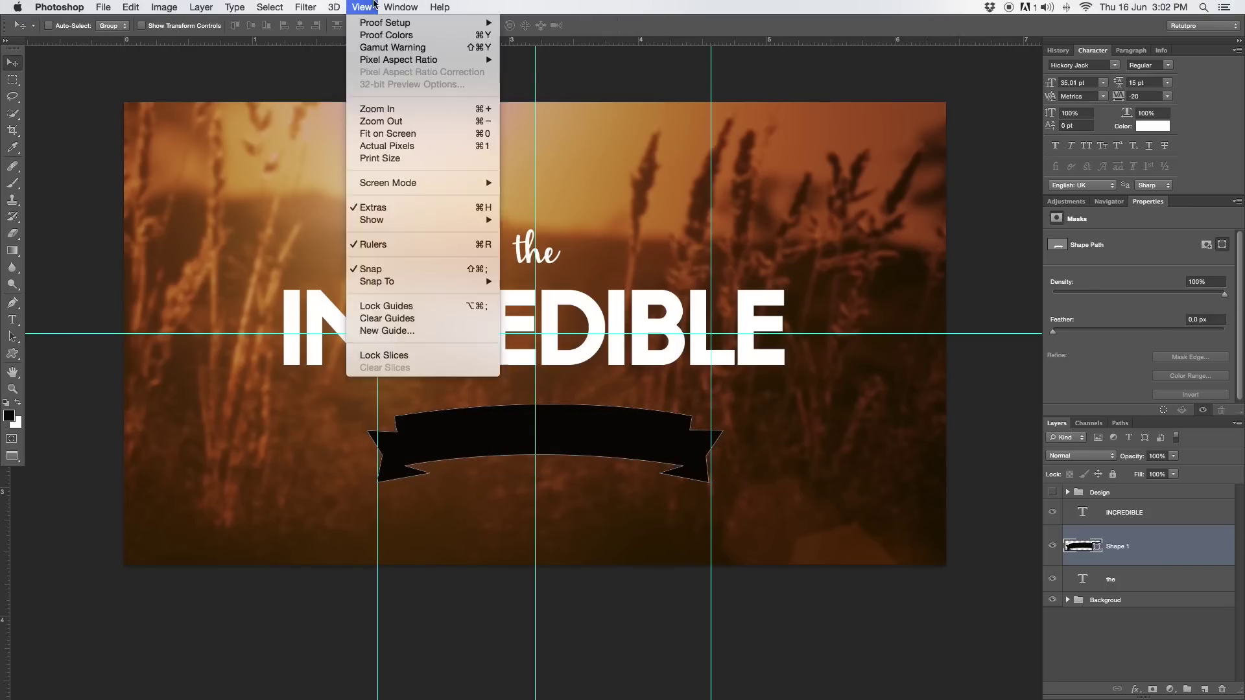
left_click(400, 319)
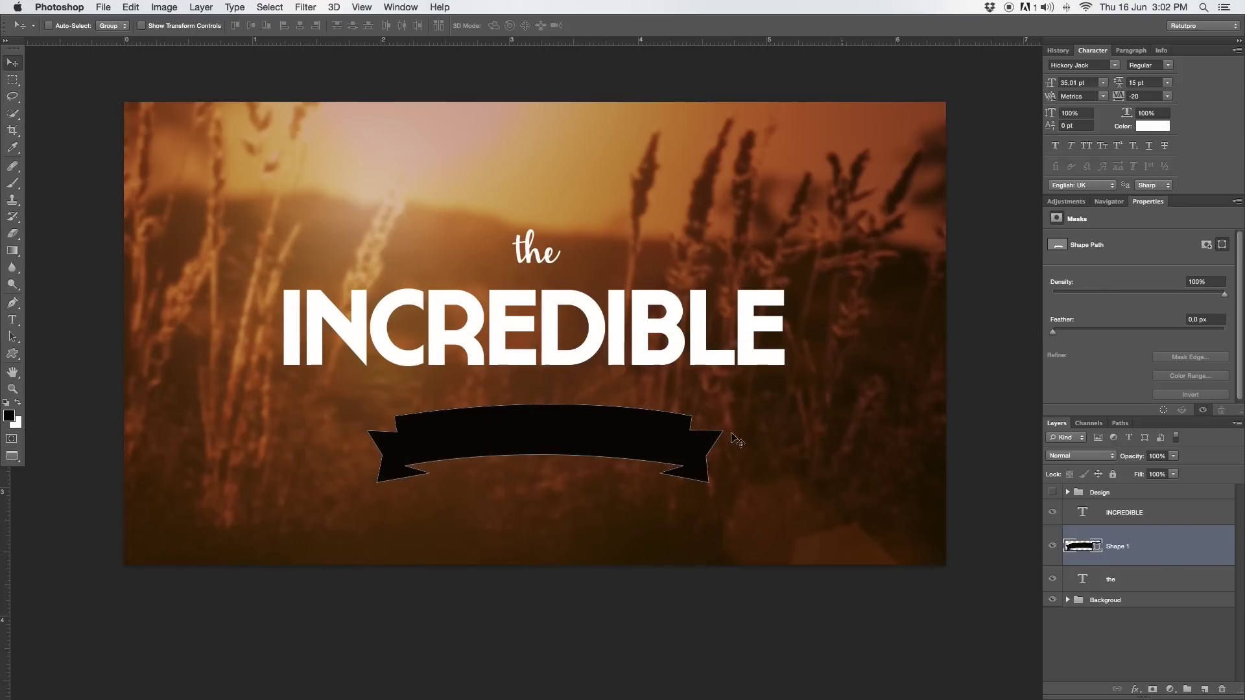
key("shift+Up")
key("shift+Up")
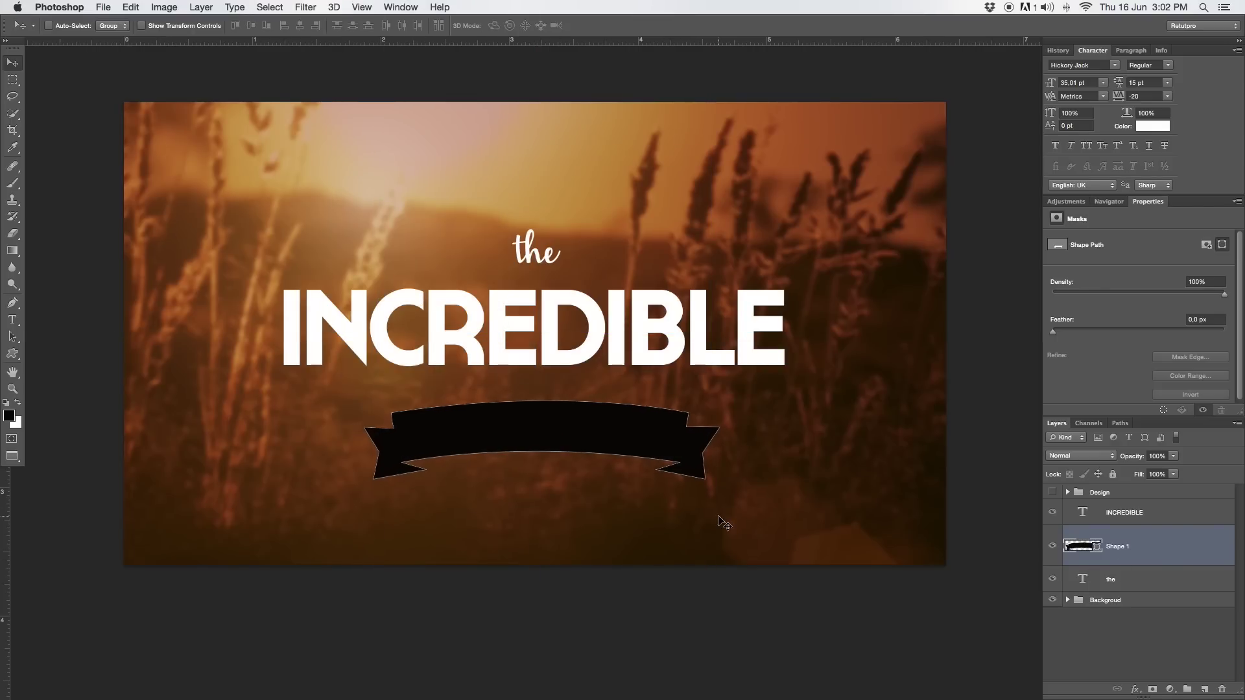
key("shift+Left")
key("Up")
key("Left")
key("Left")
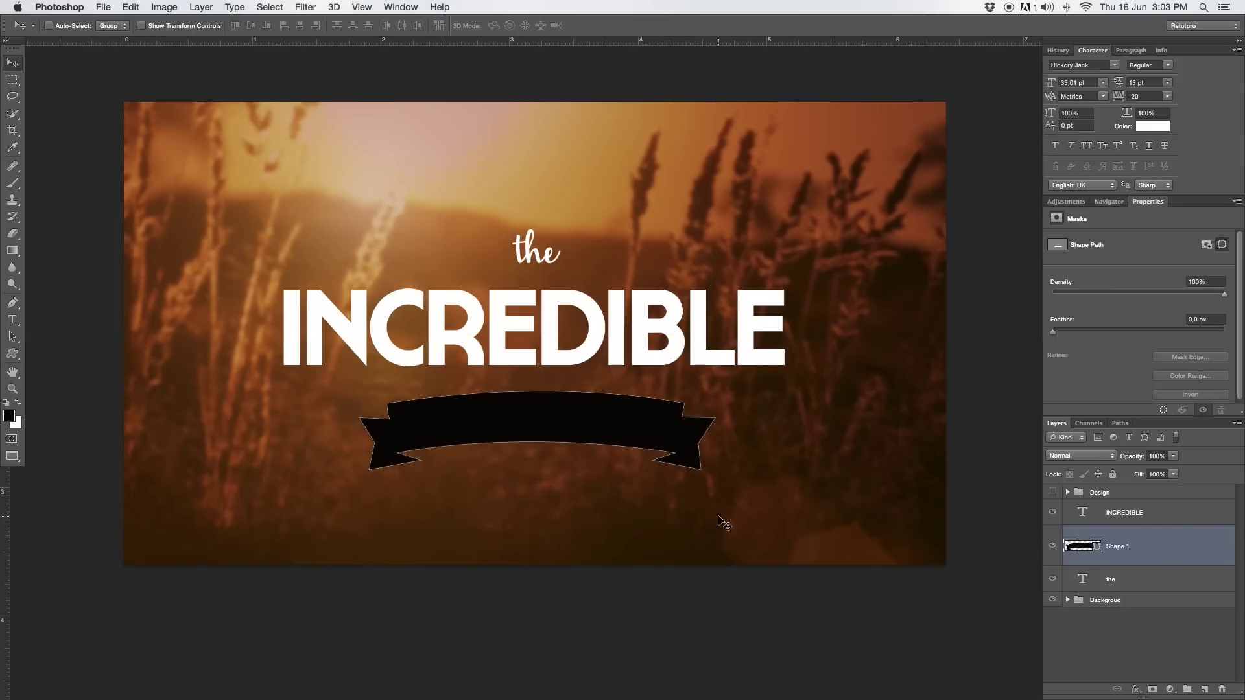
key("Up")
key("Up")
key("Up")
key("Up")
key("Right")
key("Down")
key("Right")
key("Down")
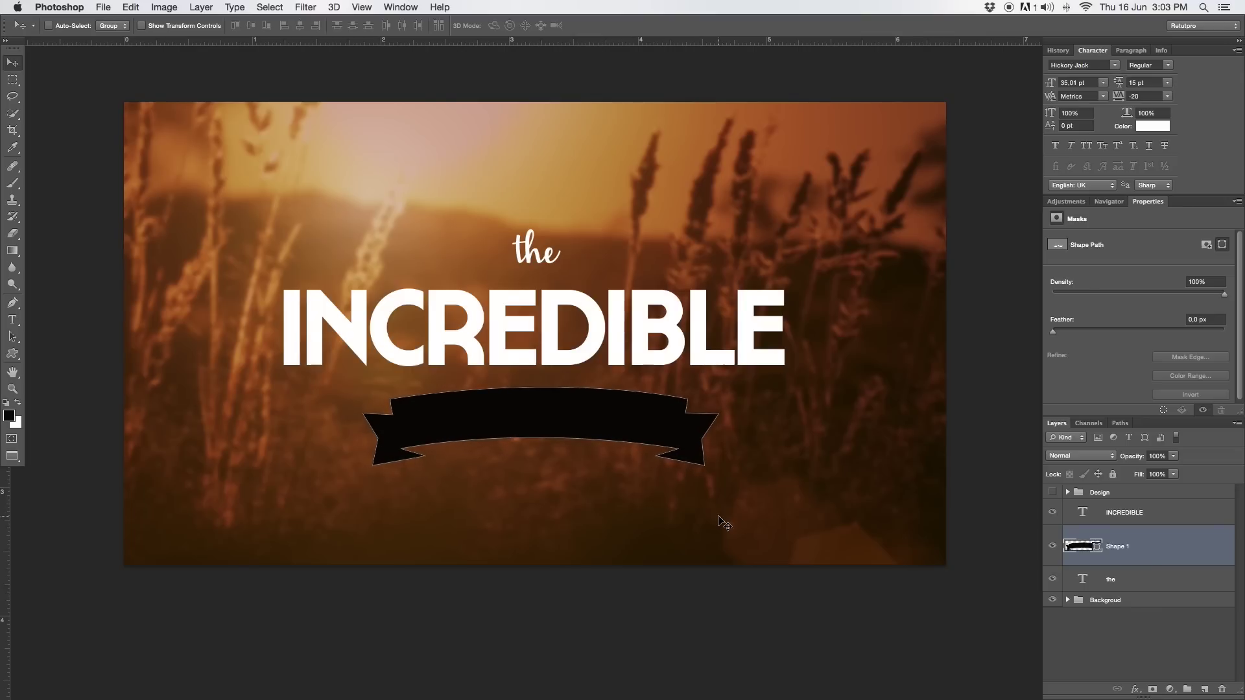
key("Right")
key("Right")
Change the Shape 1 ribbon fill from black to white.
double_click(1083, 546)
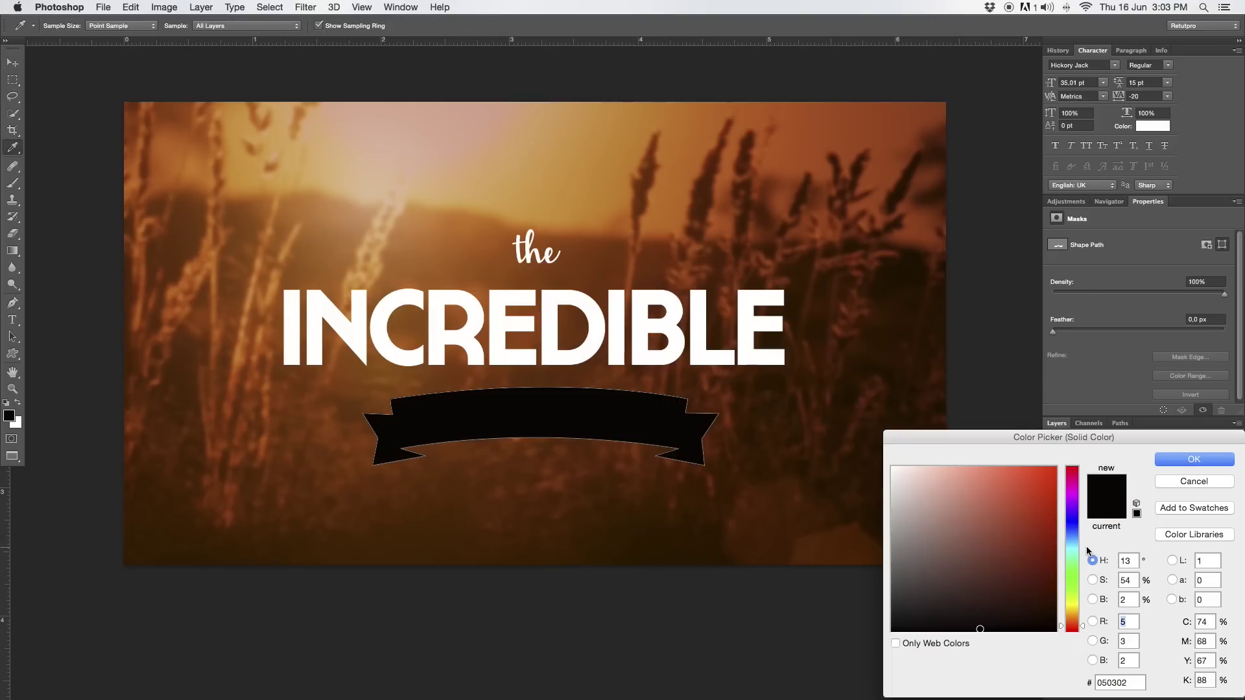
left_click(1192, 458)
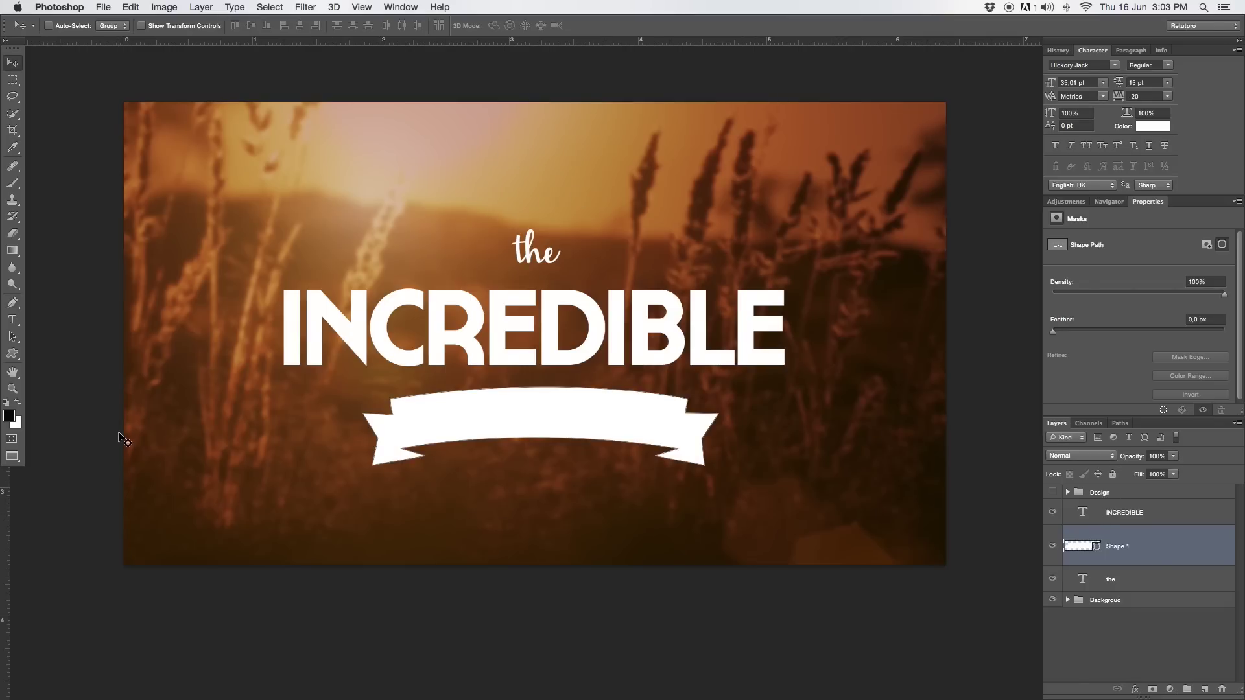
key("u")
left_click(114, 25)
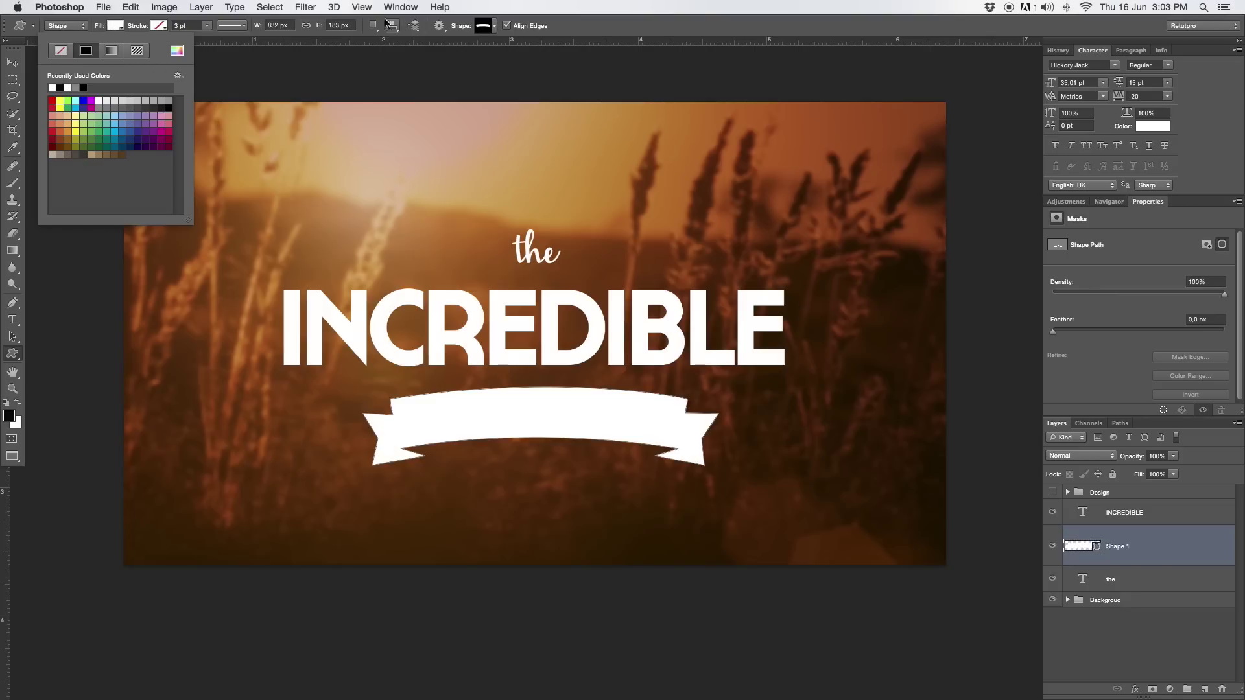
left_click(564, 19)
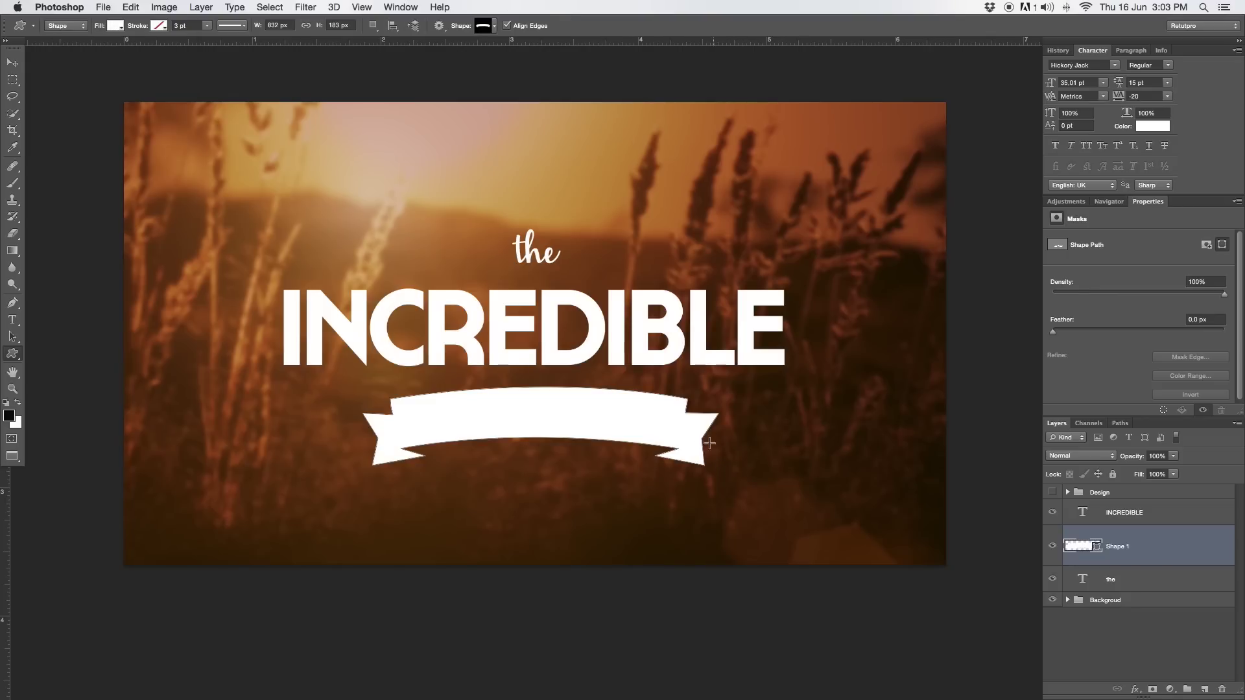
Zoom in on the ribbon's right tip to inspect it, then zoom back out.
key("z")
left_click(691, 409)
left_click(700, 415)
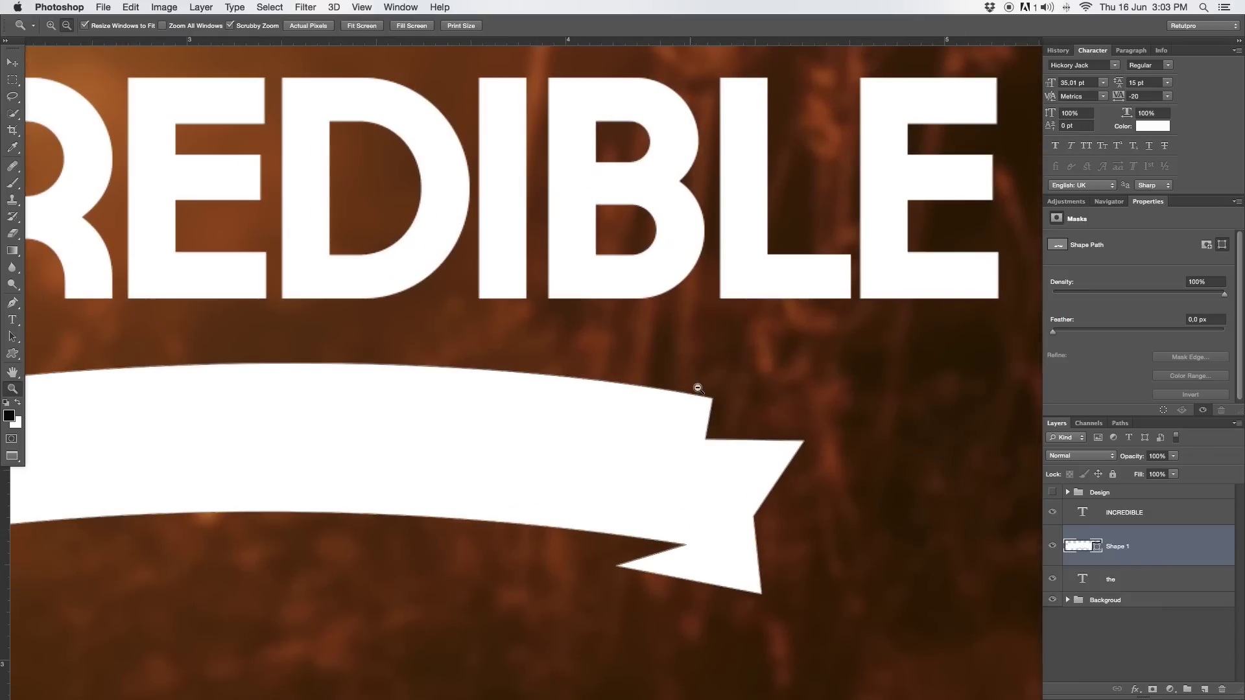
left_click_drag(699, 426, 624, 451)
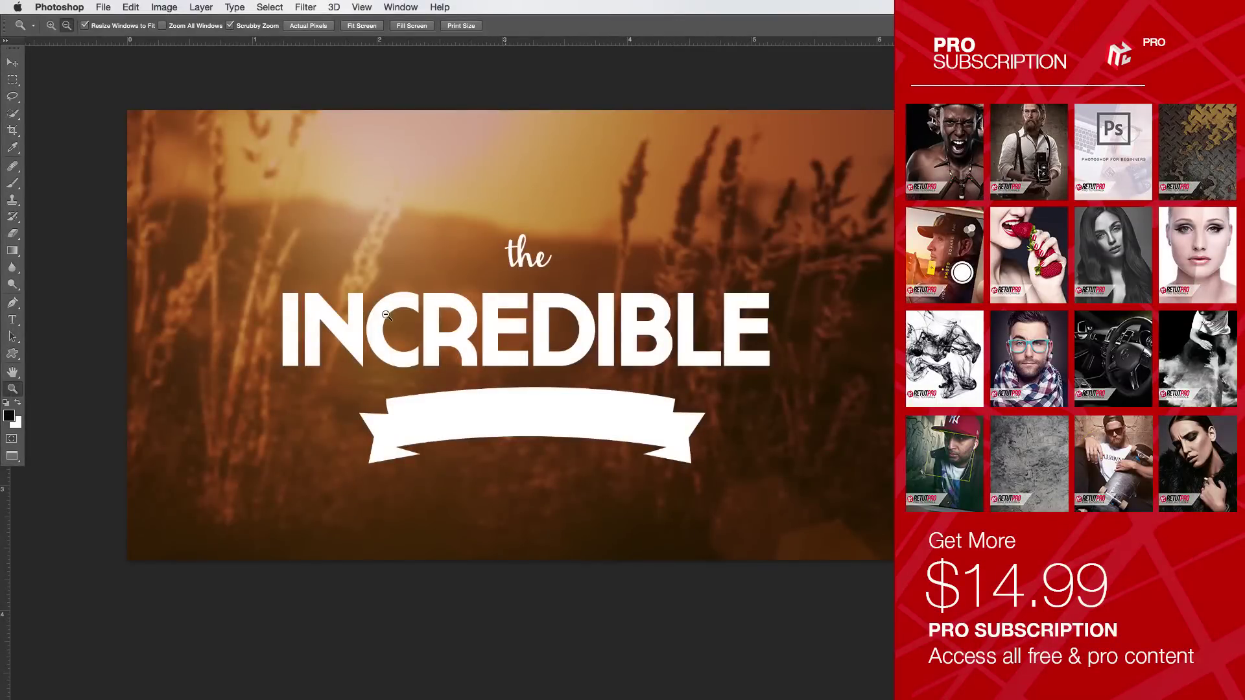
key("u")
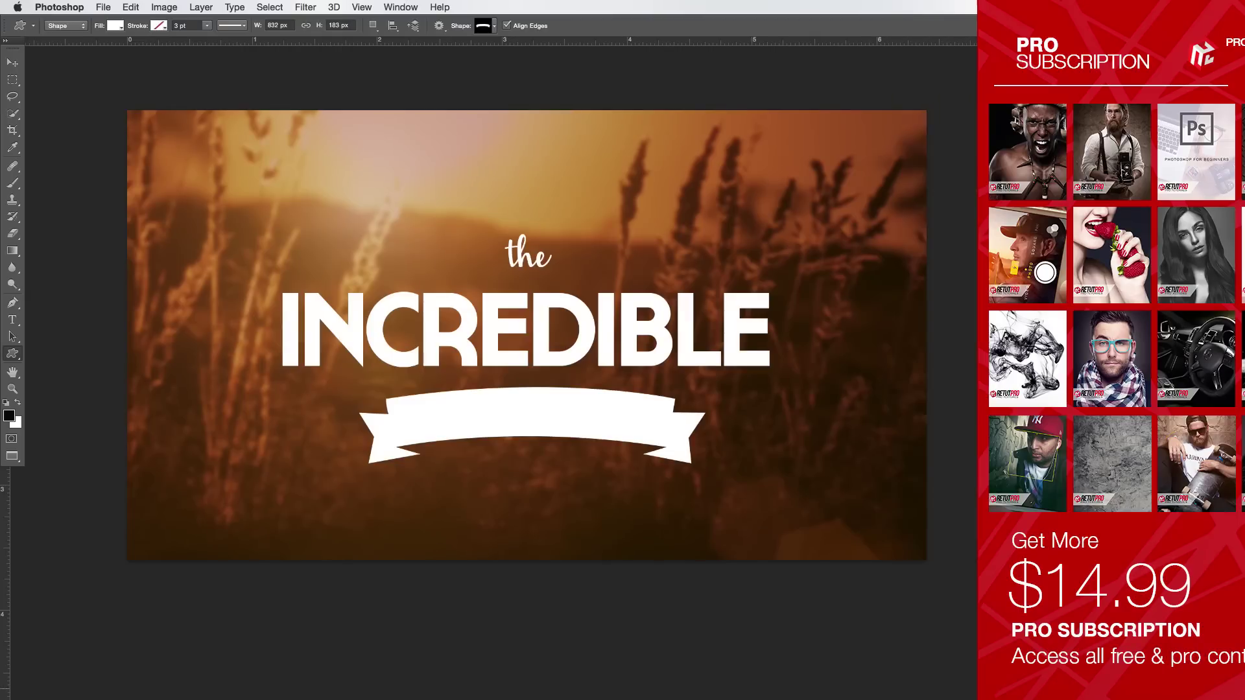
Create a new empty layer positioned below the 'the' text layer.
key("super+alt+shift+n")
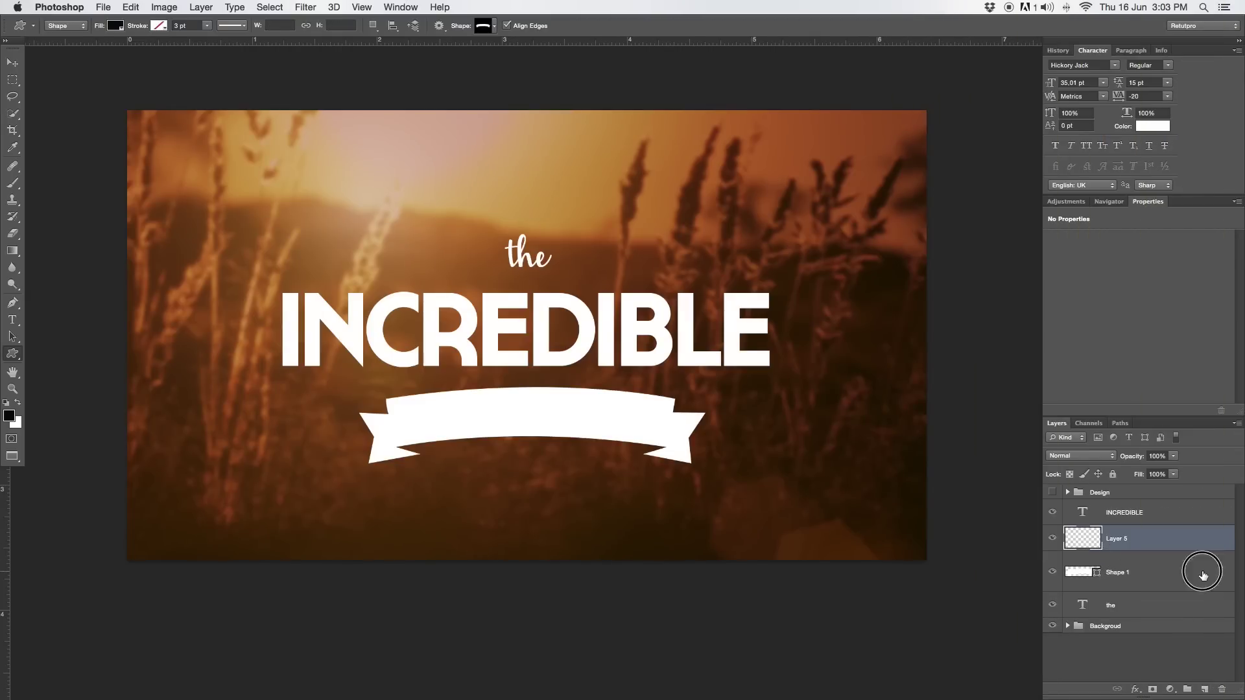
left_click(1182, 574)
left_click_drag(1160, 542, 1147, 607)
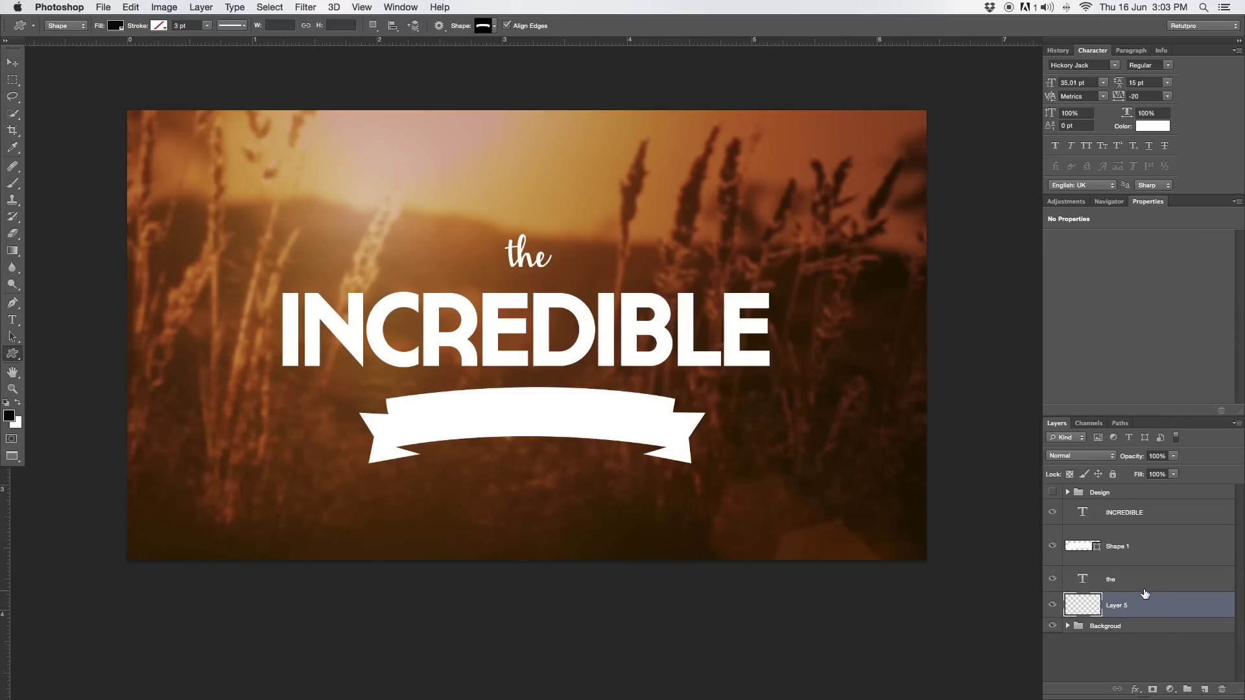
Draw a long thin Spike custom shape to the right of 'the'.
left_click(495, 27)
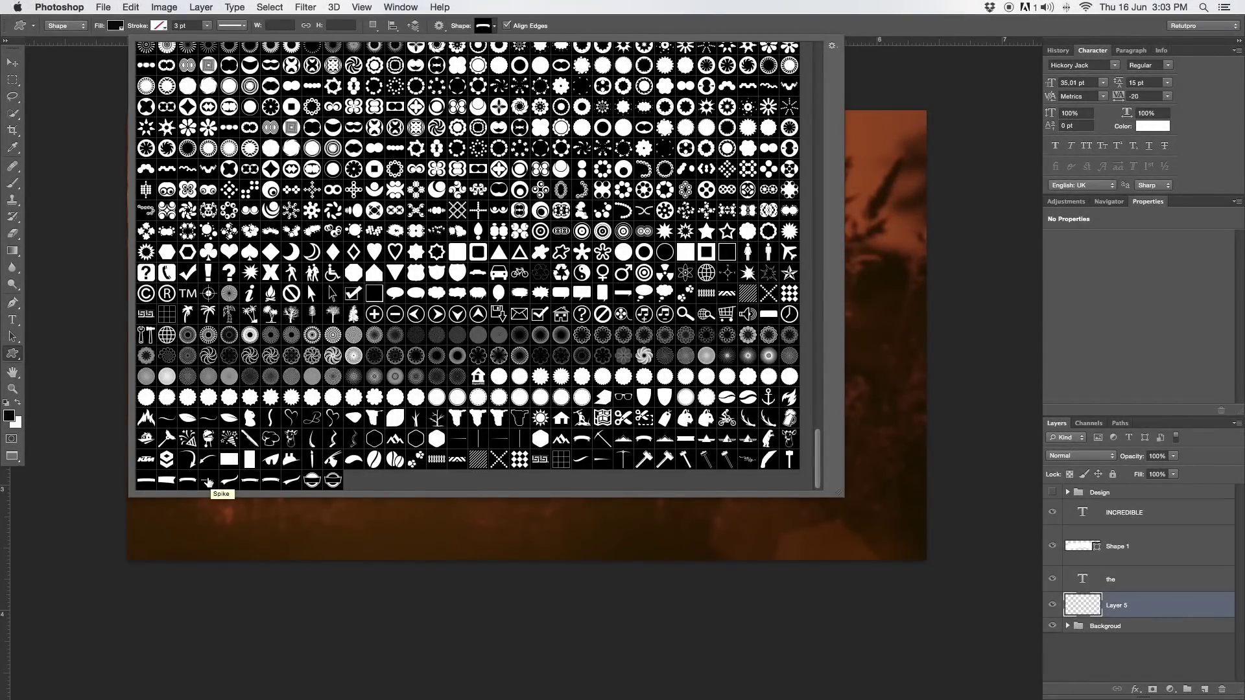
left_click(207, 484)
key("Return")
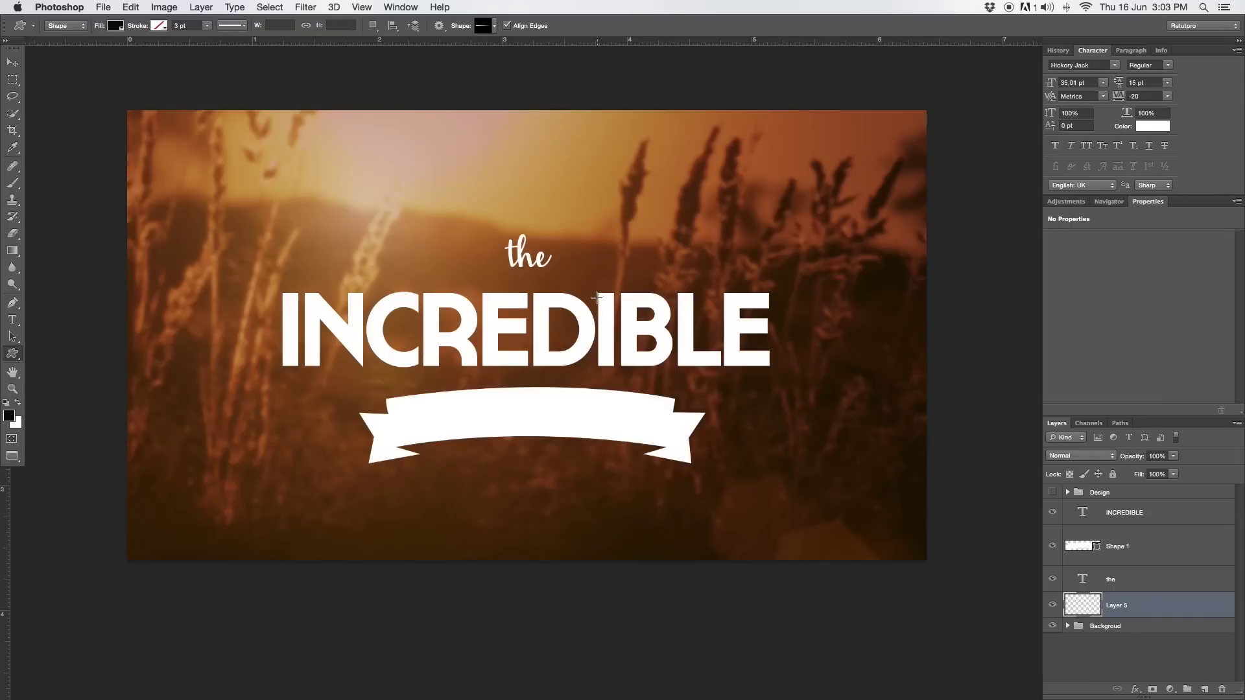
left_click_drag(569, 250, 748, 259)
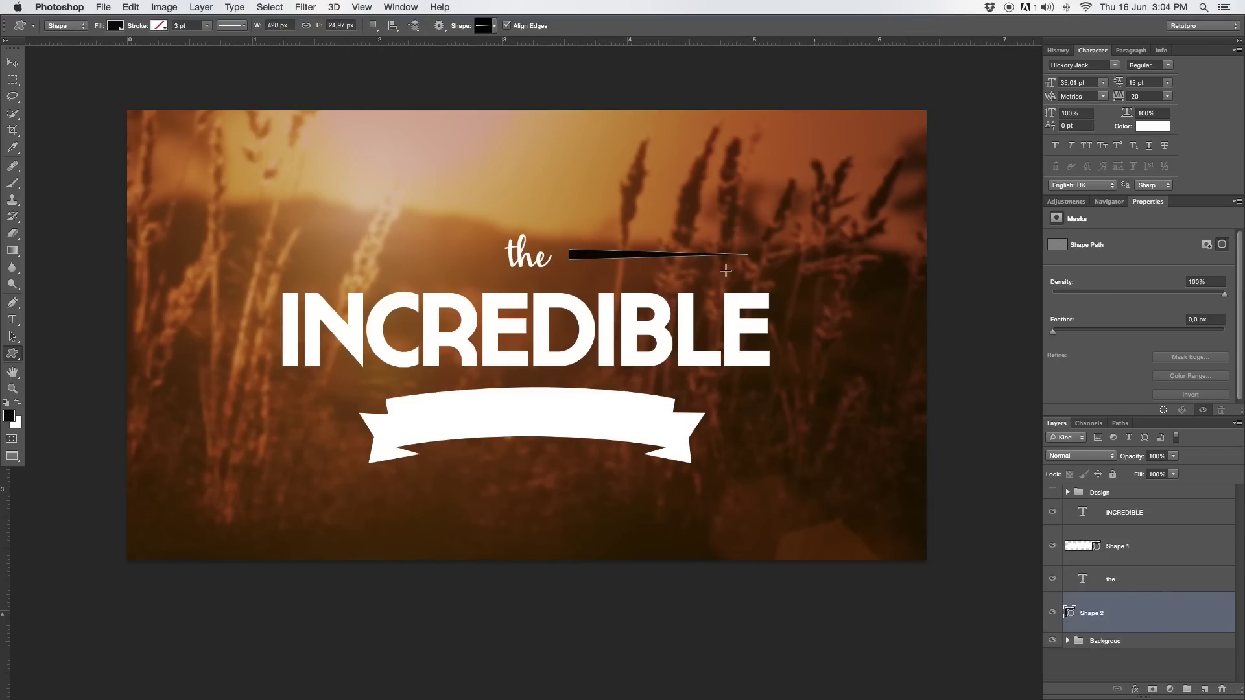
Make the spike white, hide its path outline, and shift it slightly up and left.
left_click(109, 30)
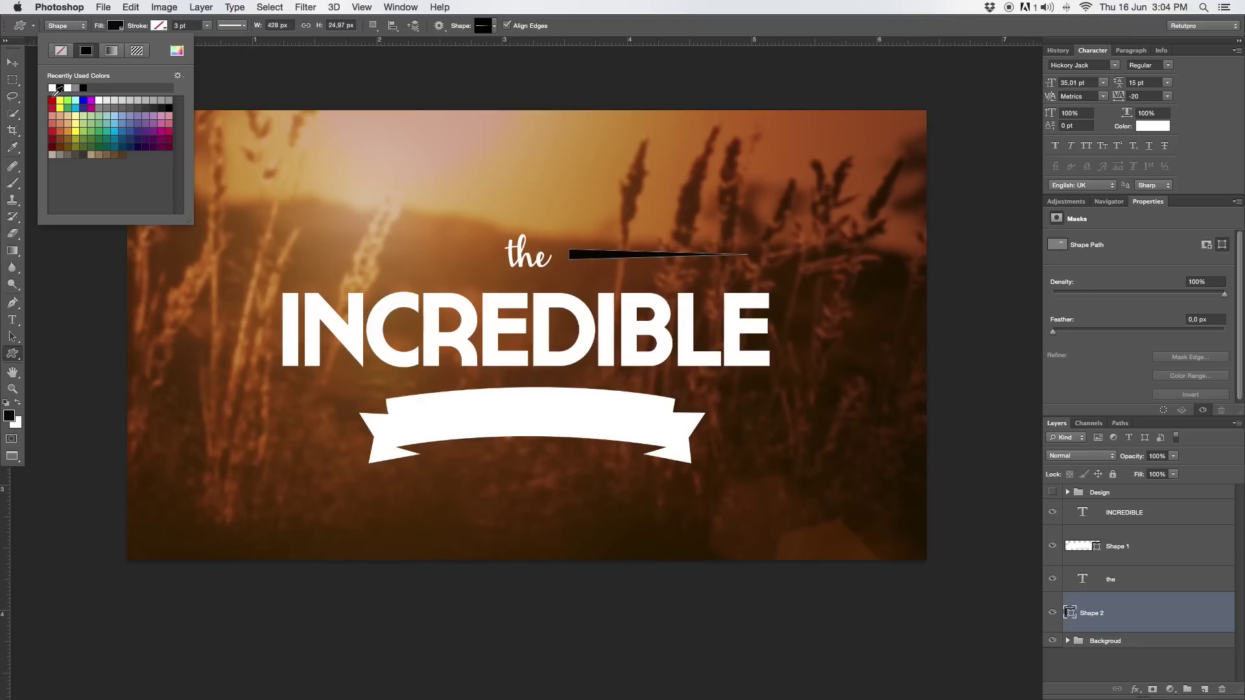
left_click(52, 88)
left_click(610, 26)
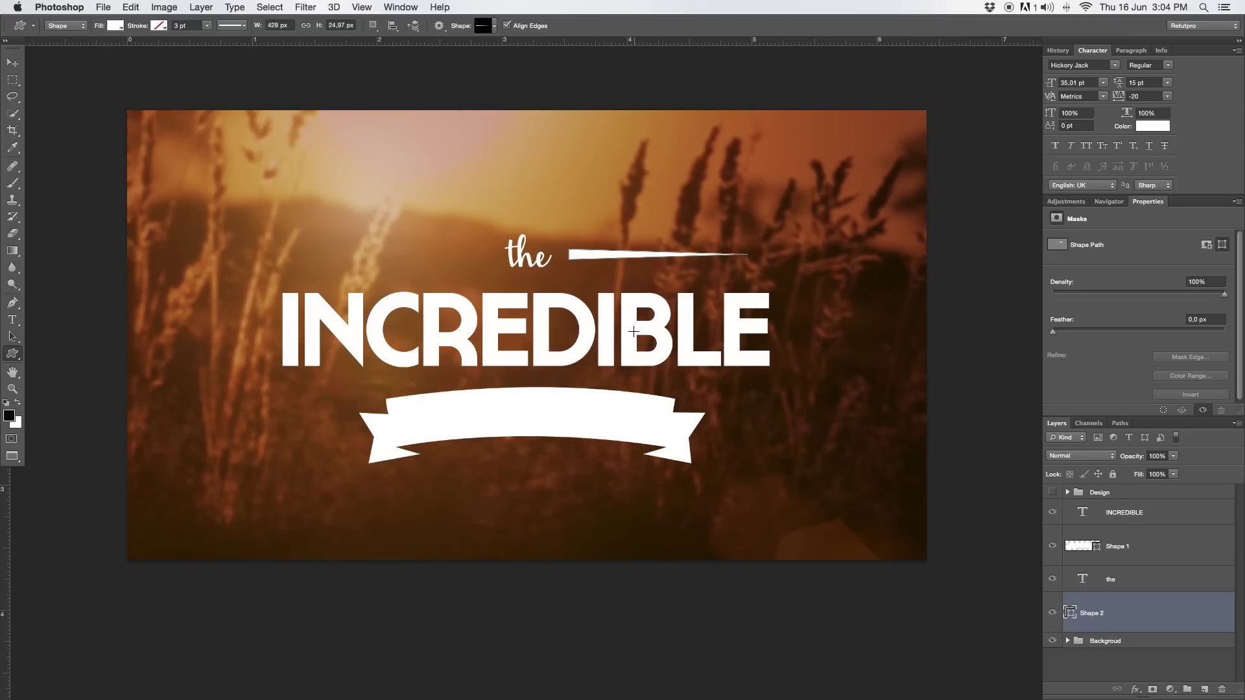
key("super+h")
key("v")
left_click_drag(639, 243, 635, 241)
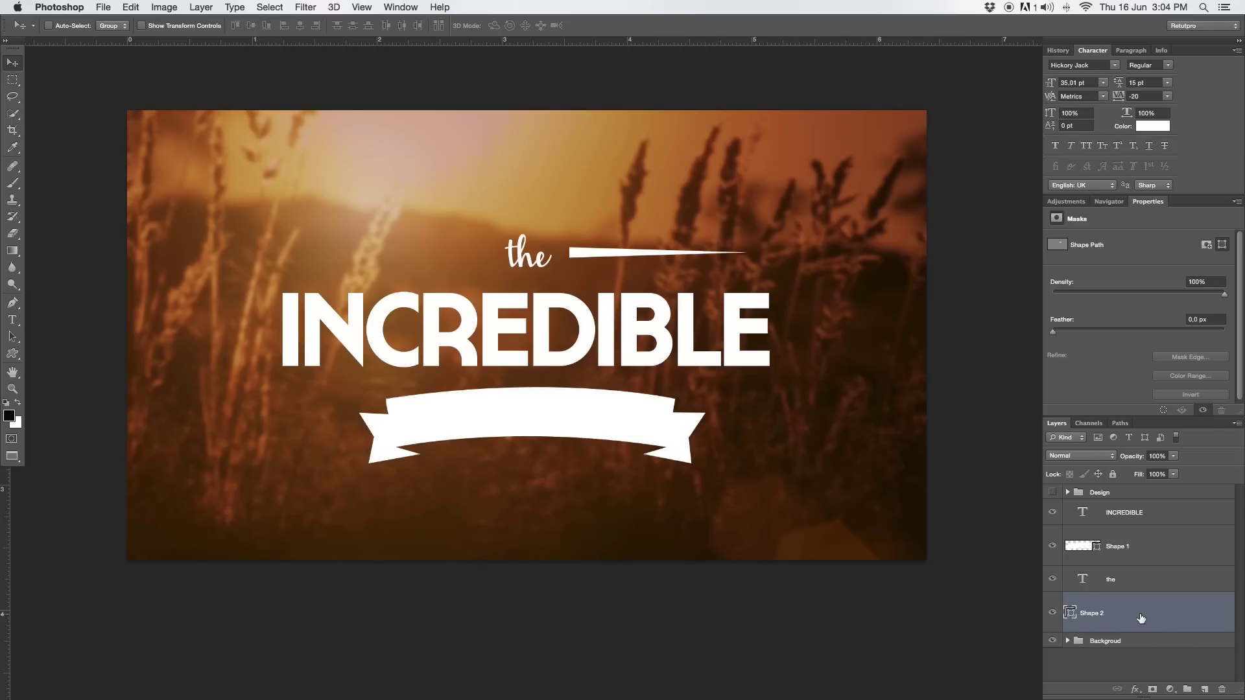
Duplicate the spike, flip the copy horizontally, and place it left of 'the'.
key("super+j")
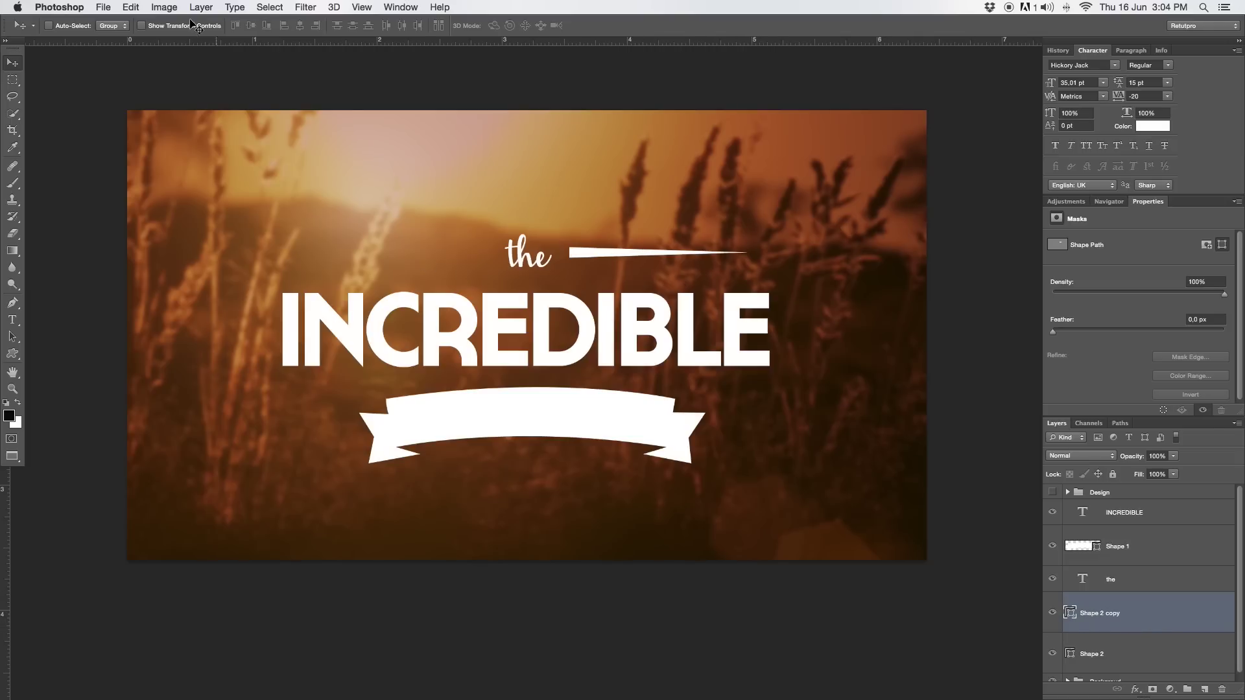
left_click(132, 7)
mouse_move(165, 296)
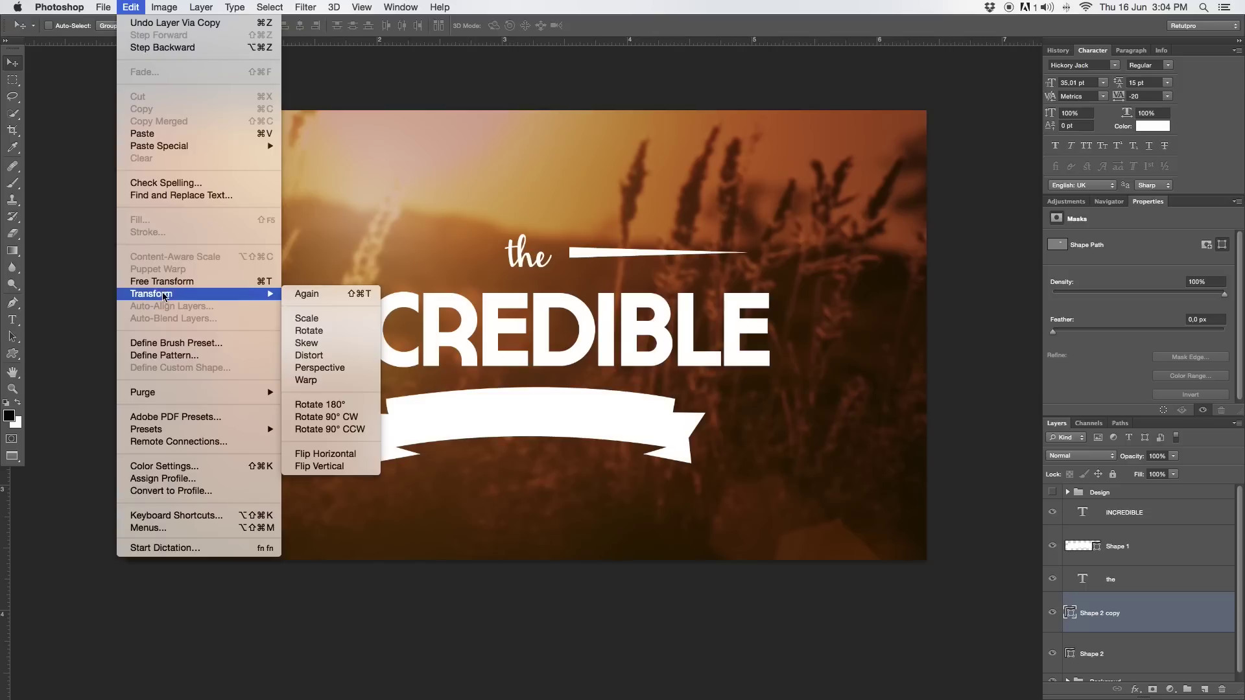
left_click(324, 454)
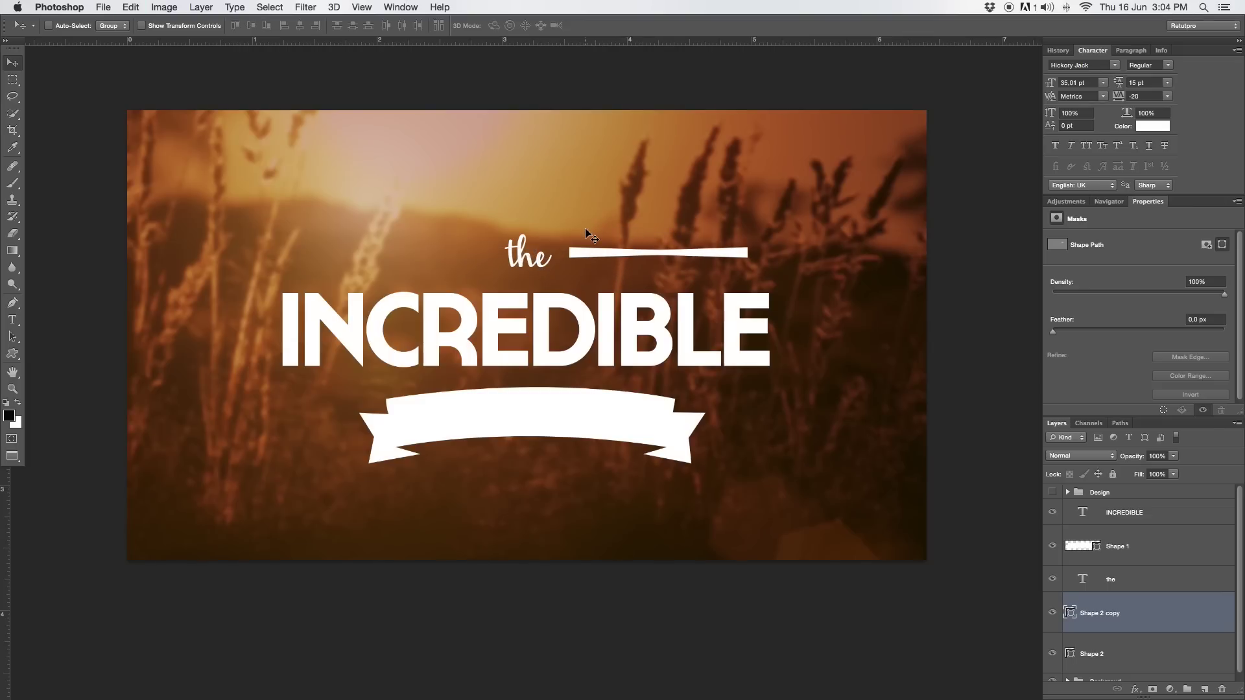
left_click_drag(707, 277, 444, 276)
key("Up")
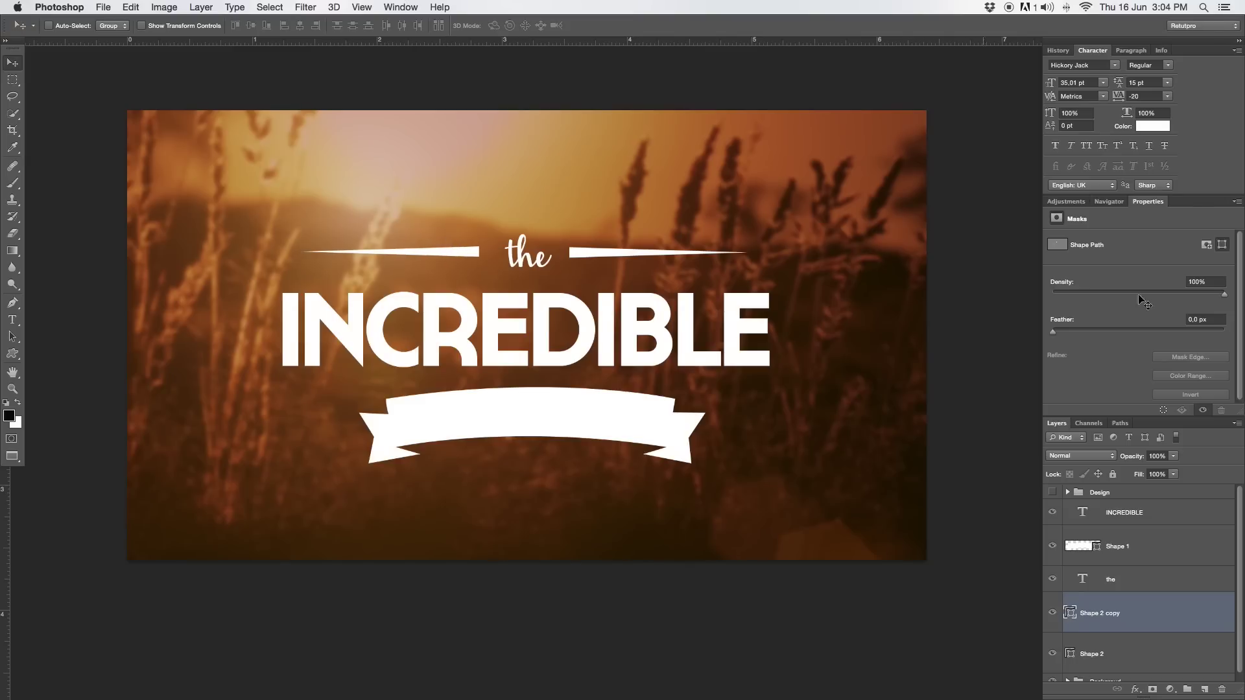
Nudge the word 'the' one pixel to the left.
left_click(1145, 583)
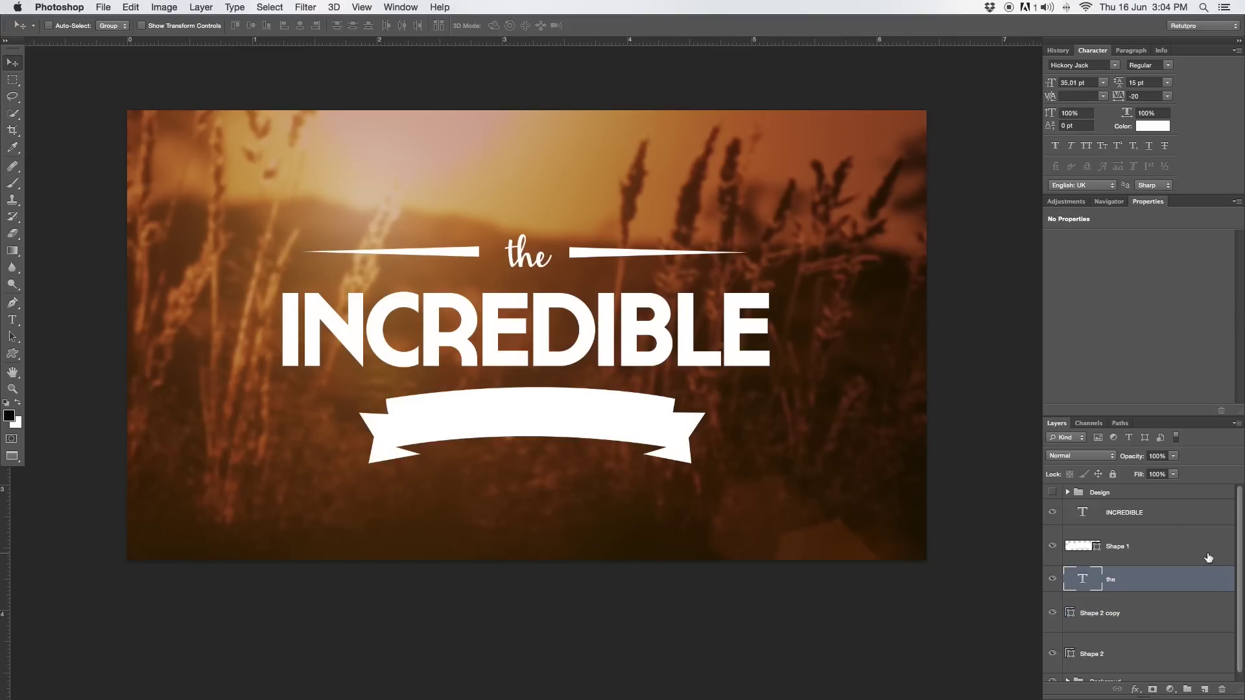
key("Left")
key("Left")
key("Left")
key("Left")
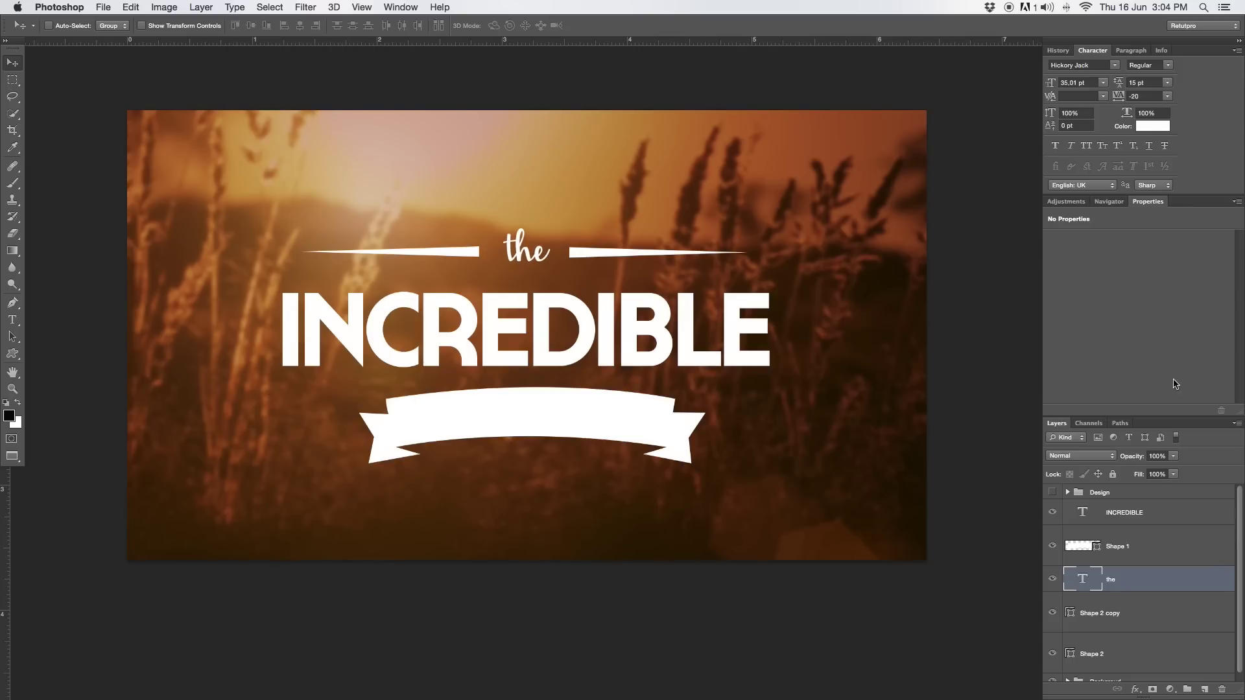
left_click_drag(1181, 417, 1181, 349)
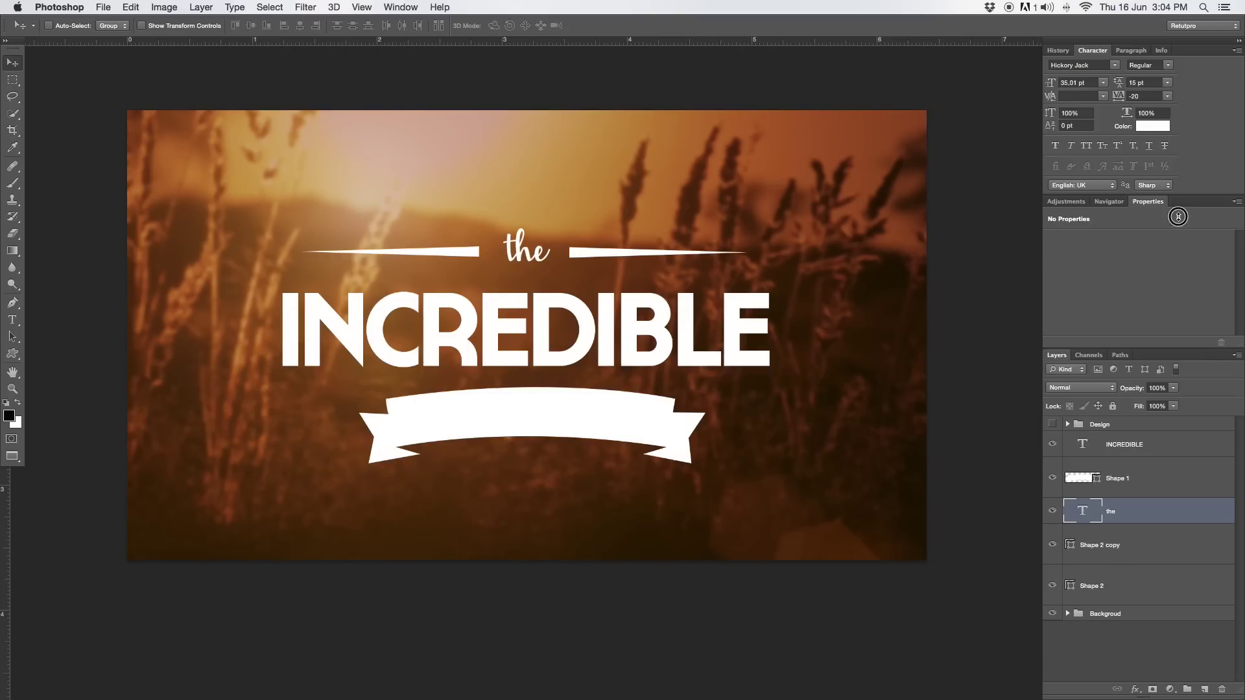
Group 'the', Shape 2 and Shape 2 copy into a group named 'Spike & the'.
left_click(1129, 528)
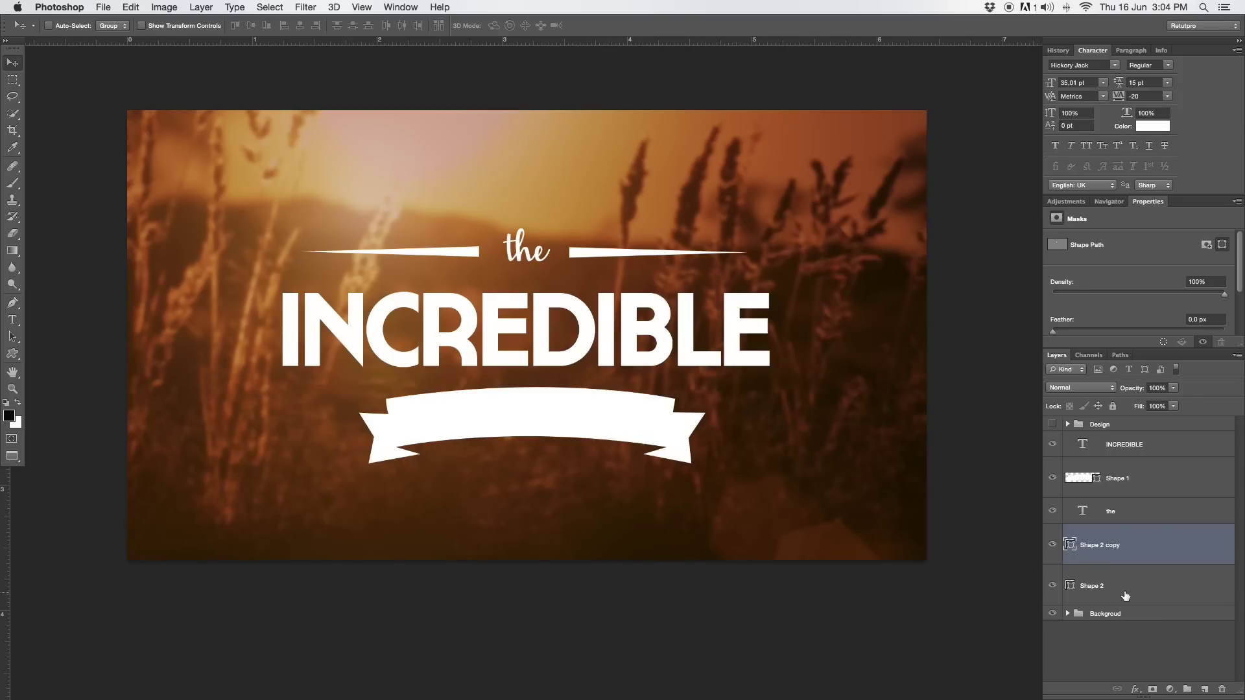
left_click(1139, 587)
left_click(1136, 550, "shift")
left_click(1132, 515, "shift")
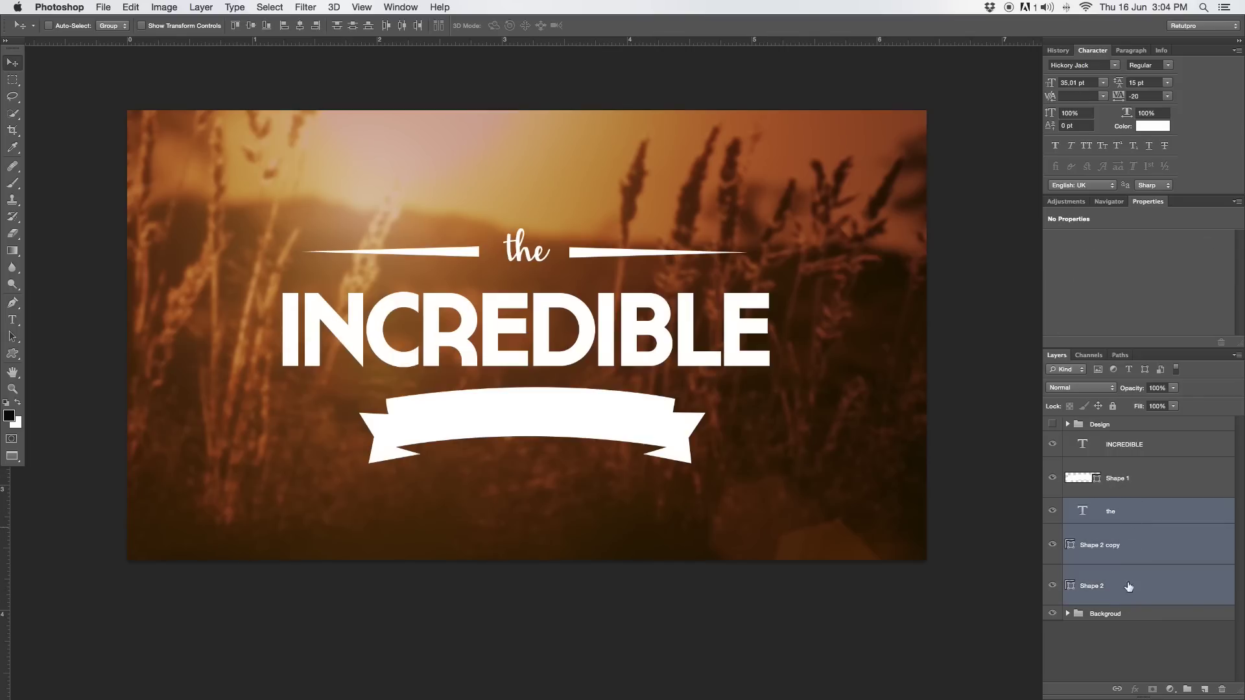
key("super+g")
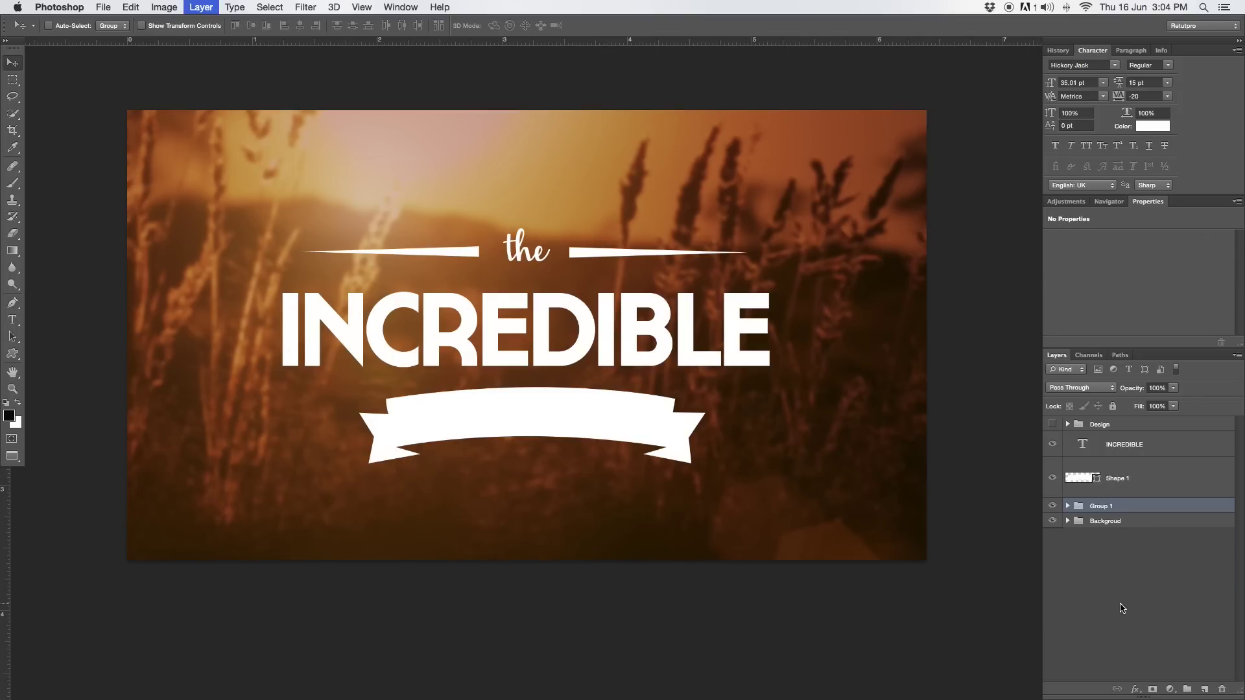
double_click(1103, 506)
type("Spike & the")
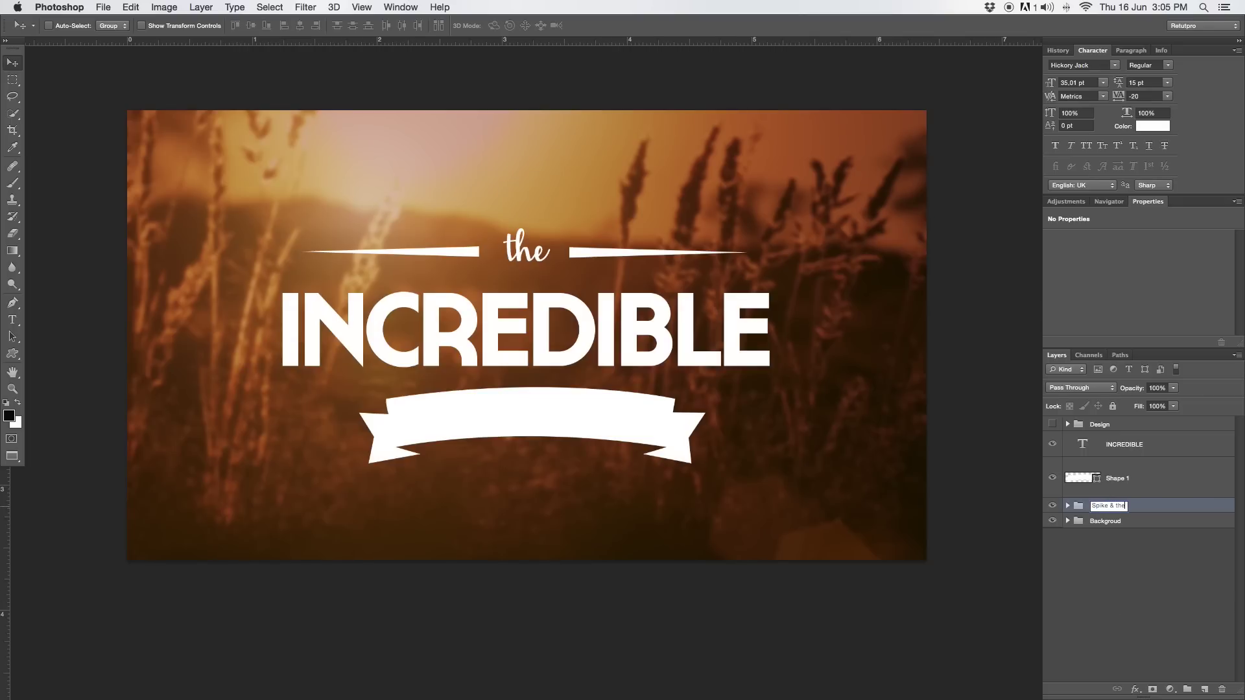
key("Return")
Group INCREDIBLE, Shape 1 and Spike & the as 'Design 2', placed above Design.
left_click(1109, 424)
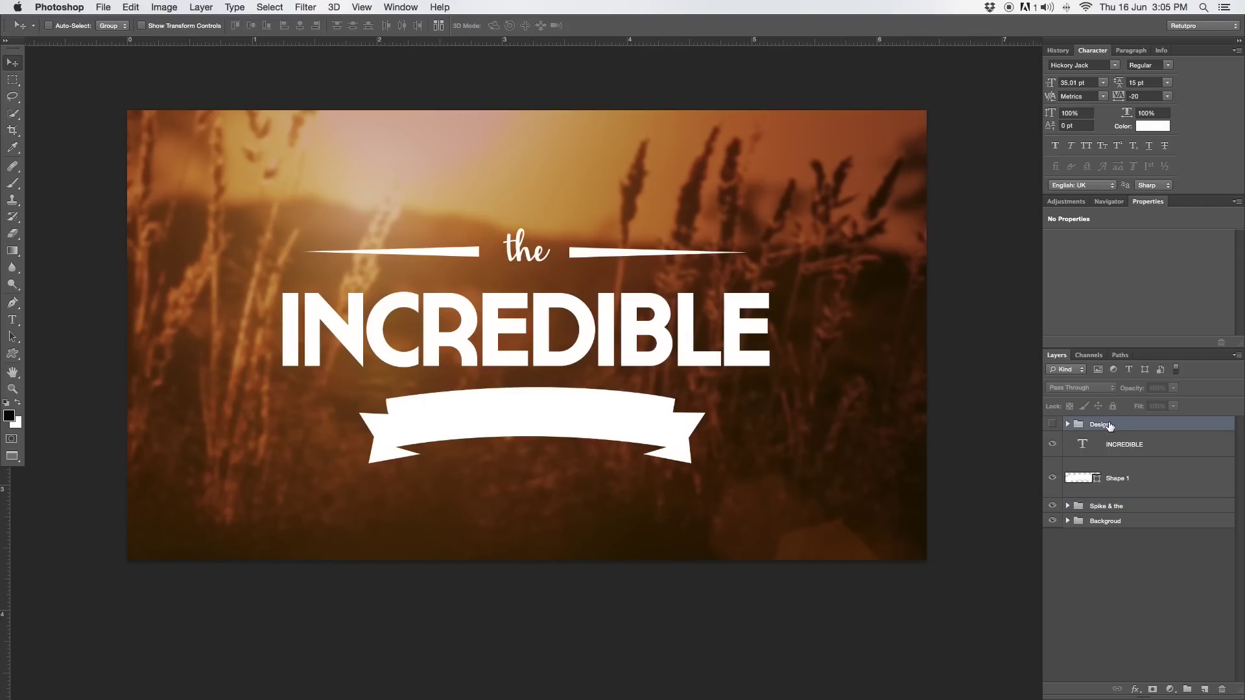
left_click(1104, 444)
left_click(1138, 507, "shift")
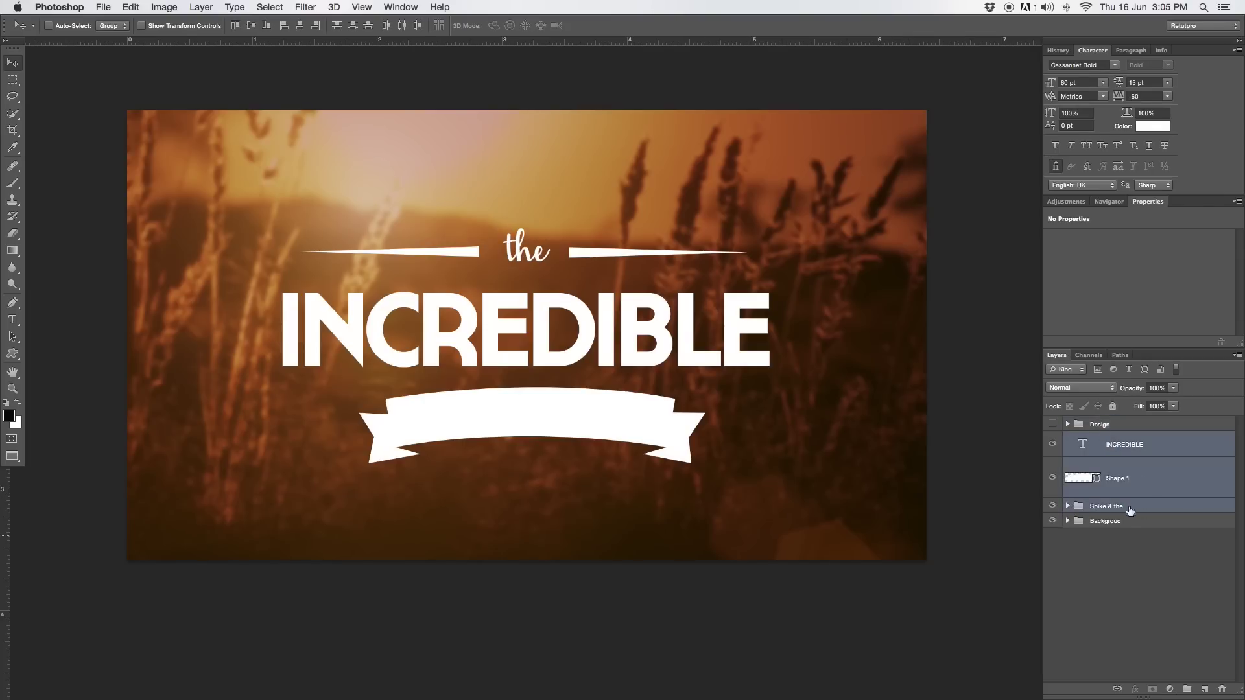
key("super+g")
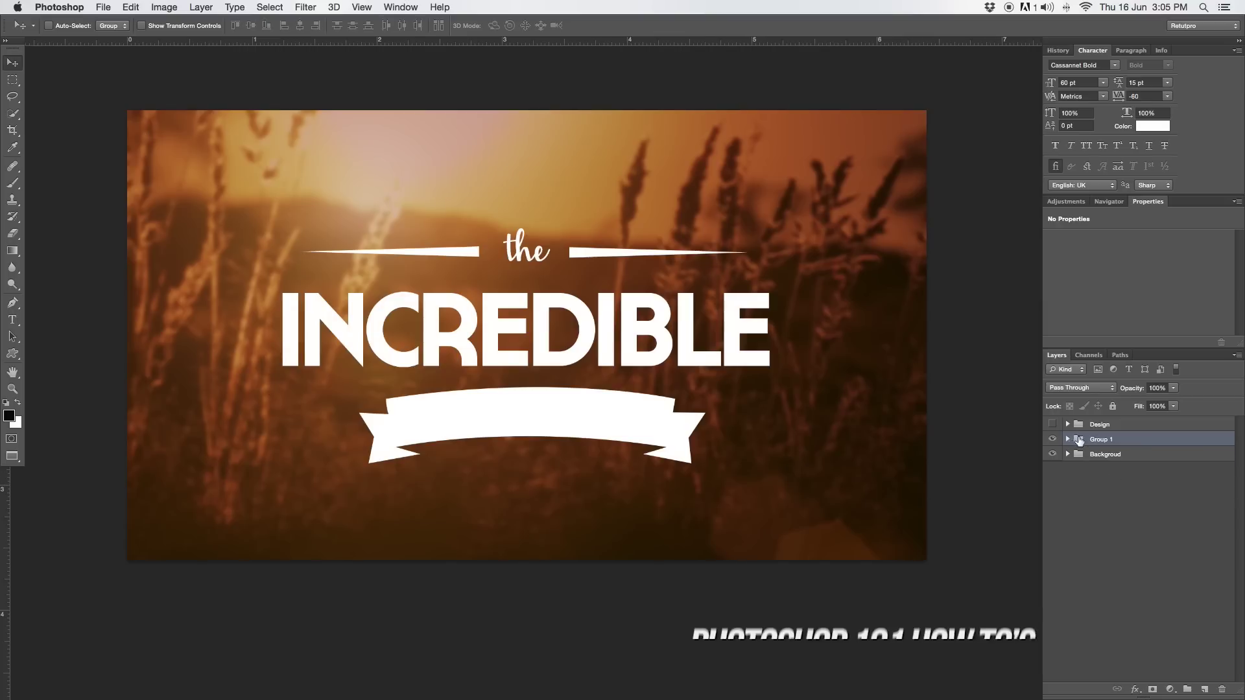
double_click(1104, 439)
type("Design 2")
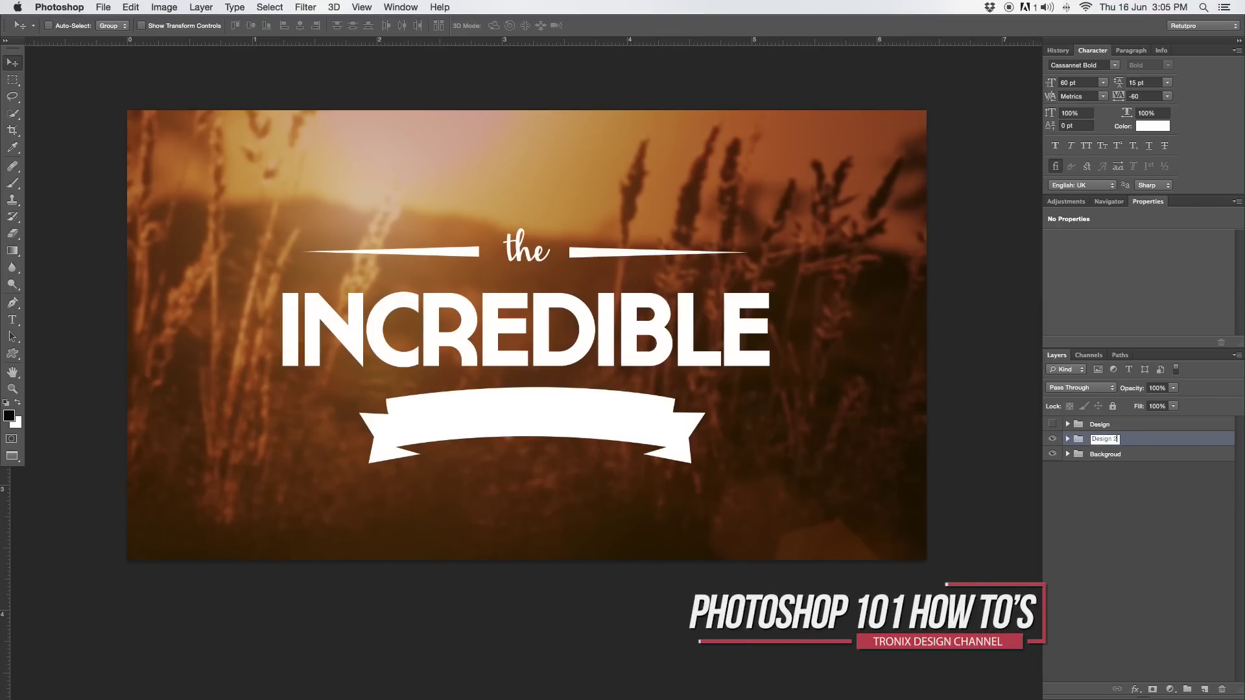
key("Return")
left_click_drag(1112, 441, 1119, 419)
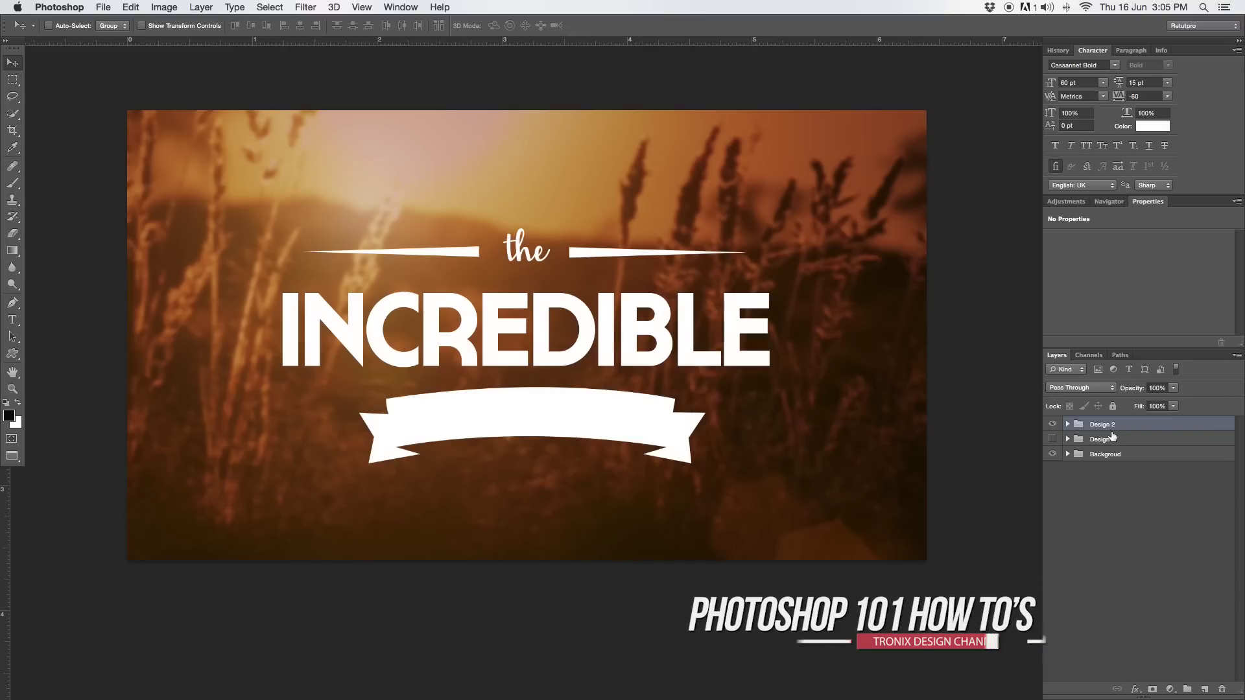
Nudge the Design 2 group up three pixels.
key("Up")
key("Up")
key("Up")
key("Up")
key("Up")
key("Up")
key("Up")
key("Up")
key("Up")
key("Up")
key("Up")
key("Up")
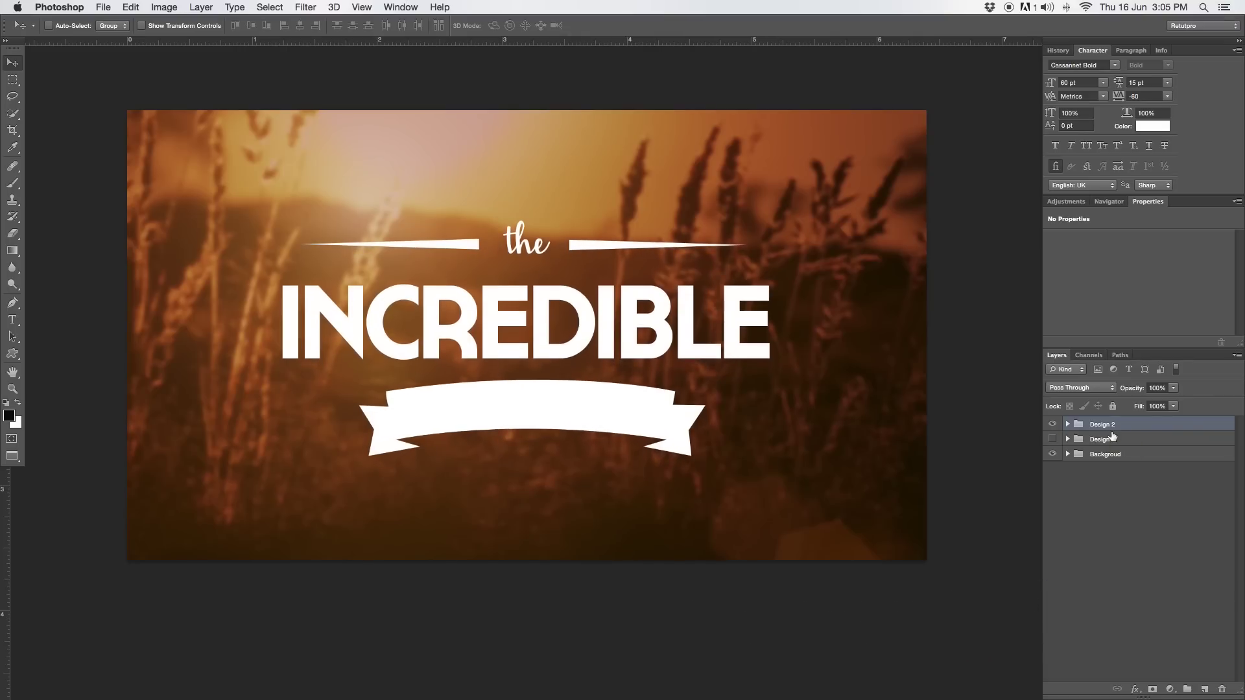
key("Up")
key("Up")
key("Up")
key("Up")
key("Up")
key("Up")
key("Up")
key("Up")
key("Up")
key("Up")
key("Up")
key("Up")
key("Up")
key("Up")
key("Up")
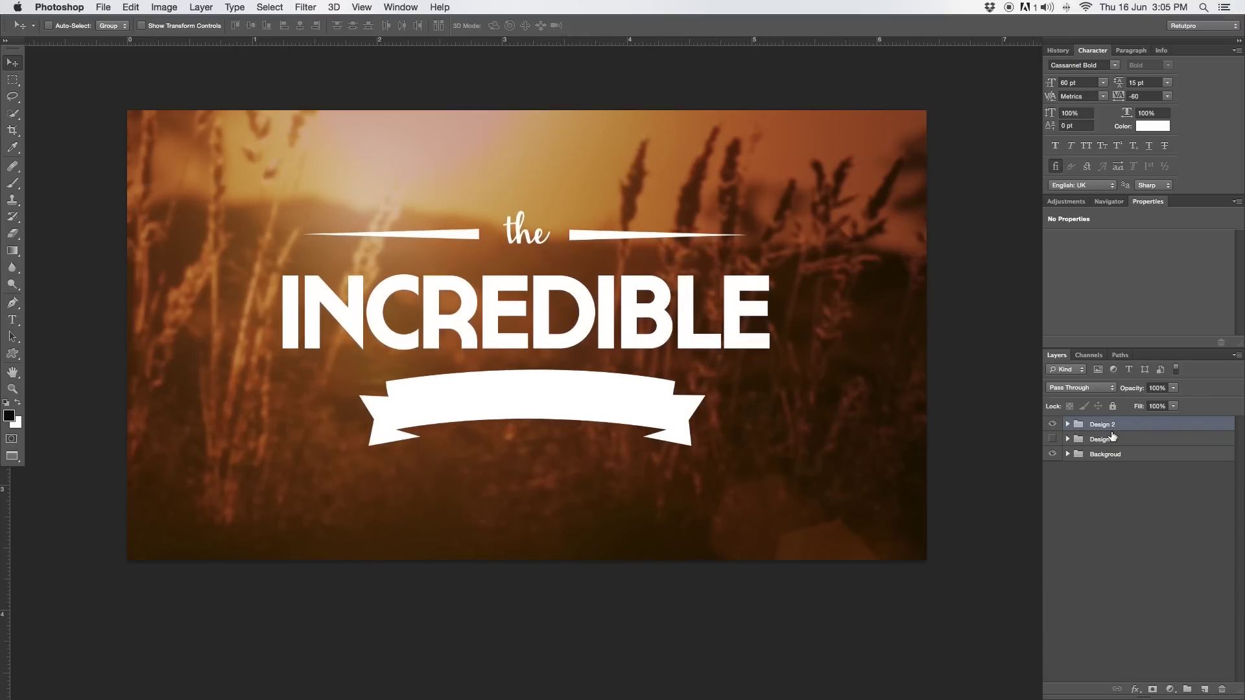
key("Up")
key("Up")
key("Up")
key("Up")
key("Up")
key("Up")
key("Up")
key("Up")
key("Up")
key("Up")
key("Up")
key("Up")
key("Up")
key("Up")
key("Up")
key("Up")
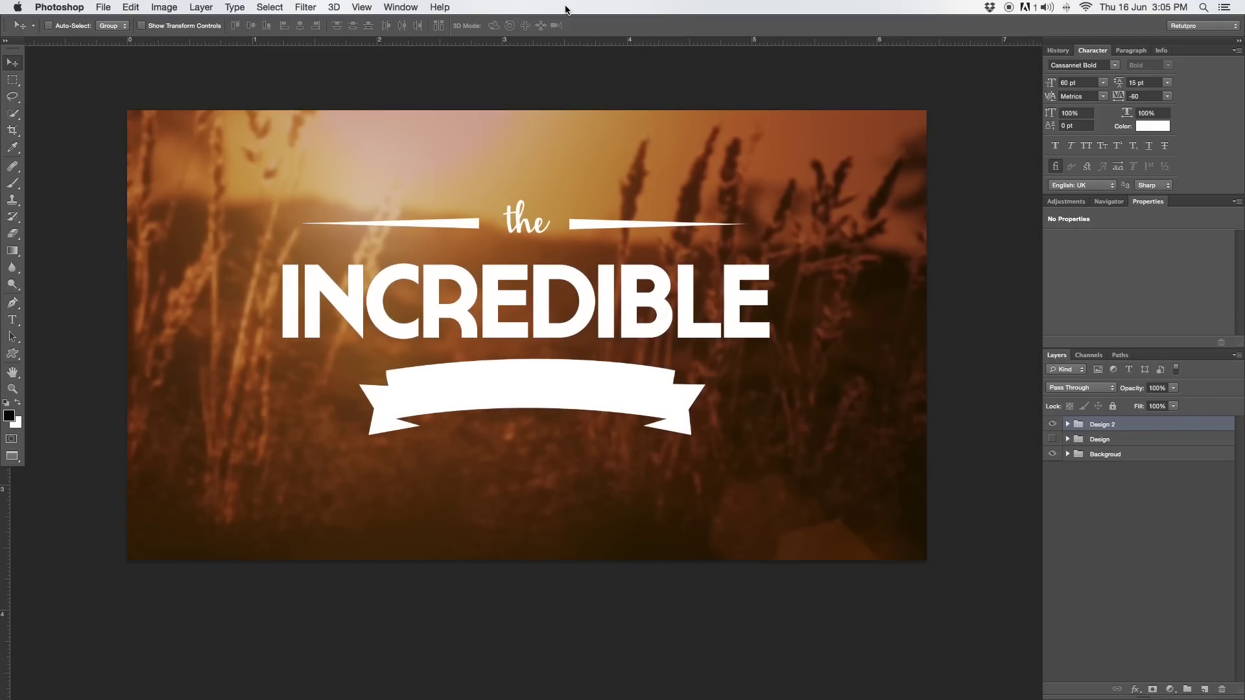
Drag a paragraph text box below the ribbon, above the INCREDIBLE layer in Design 2.
key("t")
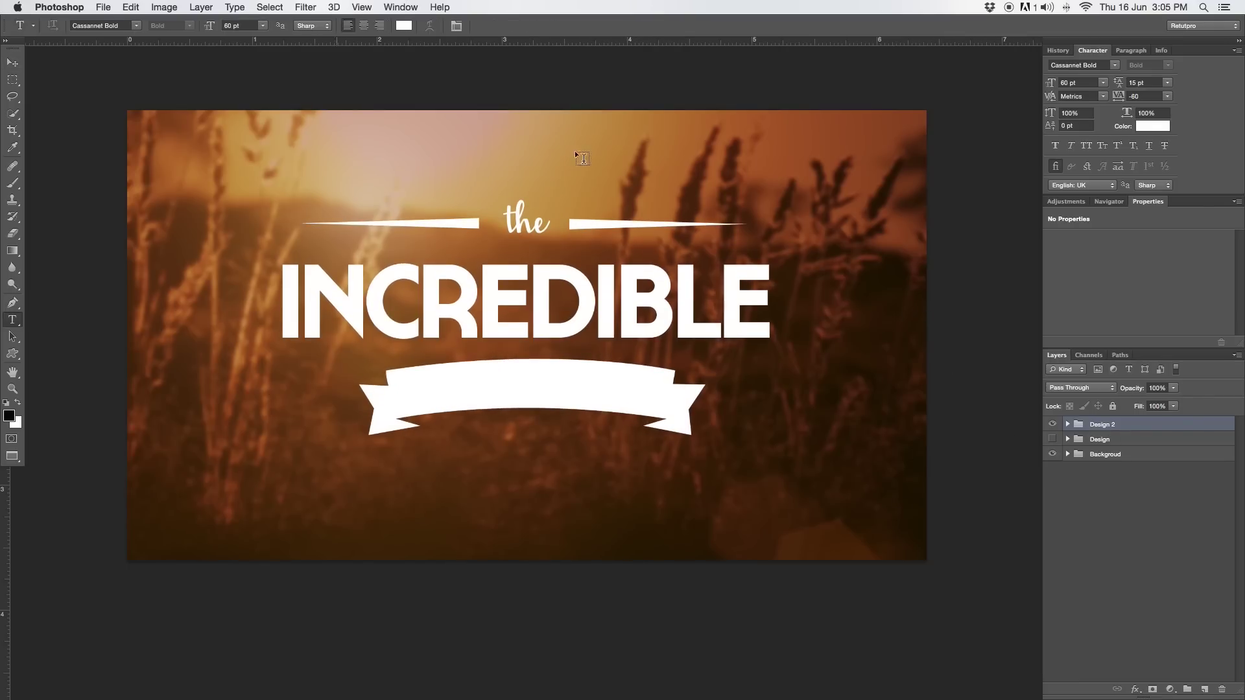
left_click(1068, 425)
left_click(1160, 447)
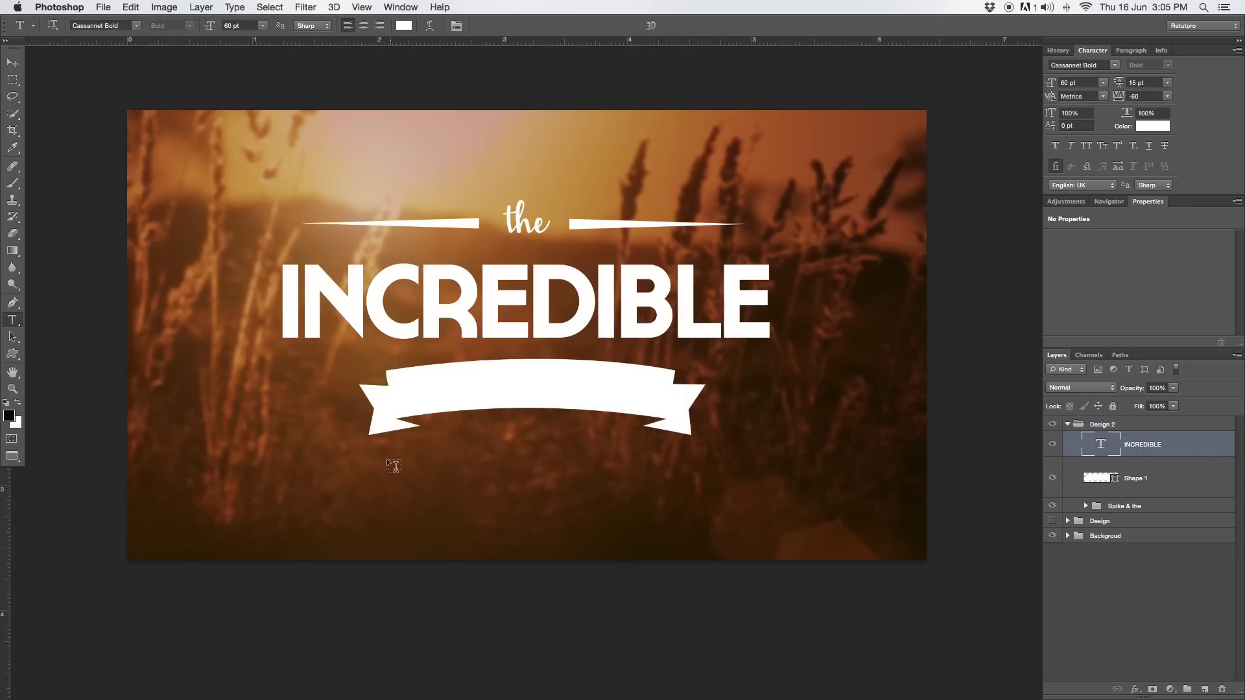
left_click_drag(374, 463, 723, 546)
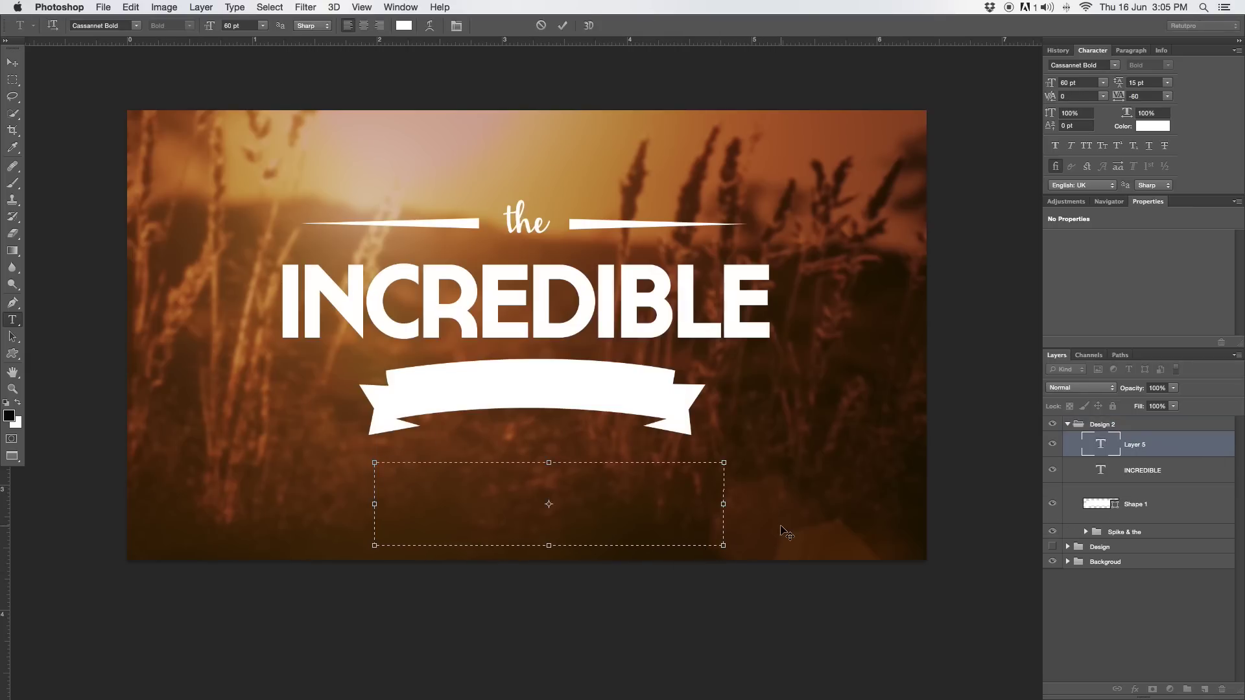
Type 'Home Made' into the text box and select all of it.
type("Home")
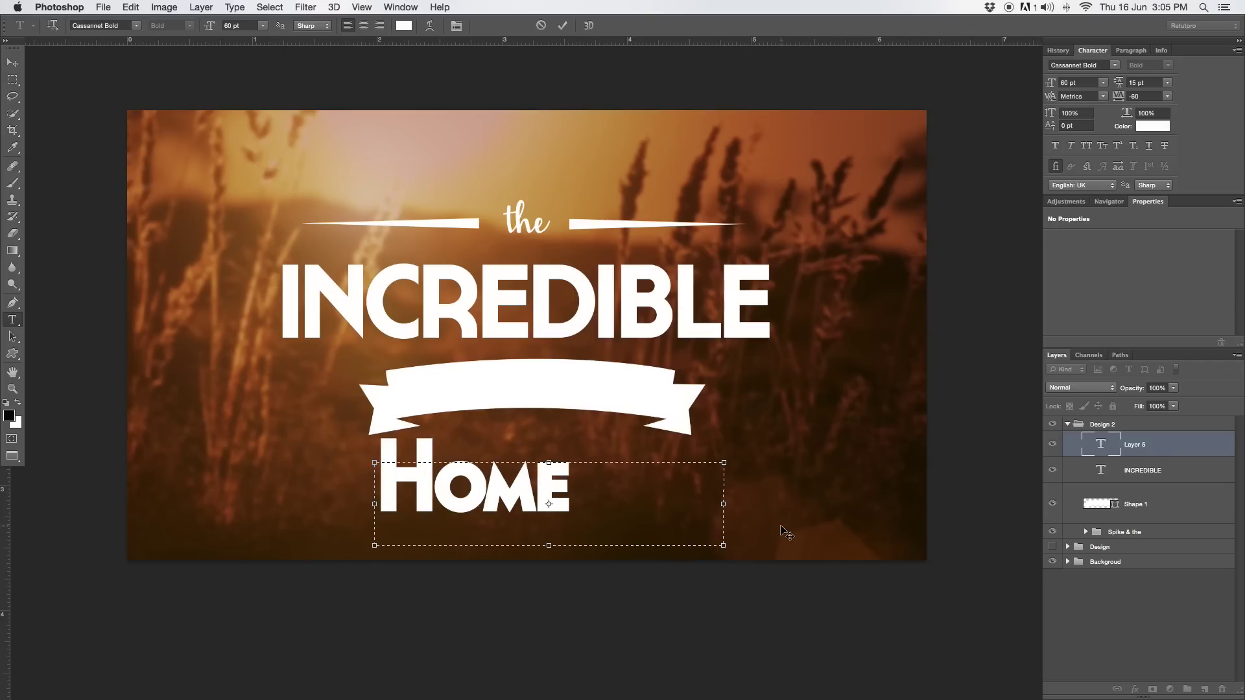
key("BackSpace")
key("BackSpace")
key("BackSpace")
key("BackSpace")
type("Home Made")
key("BackSpace")
key("BackSpace")
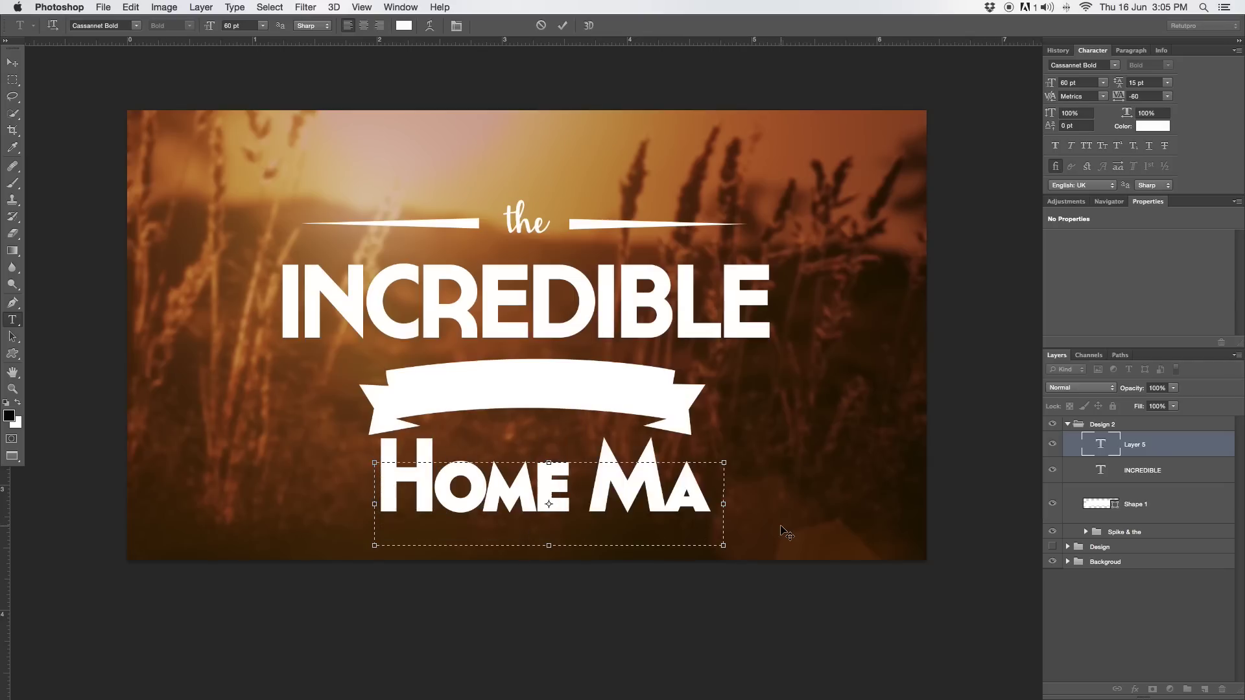
type("de")
key("super+a")
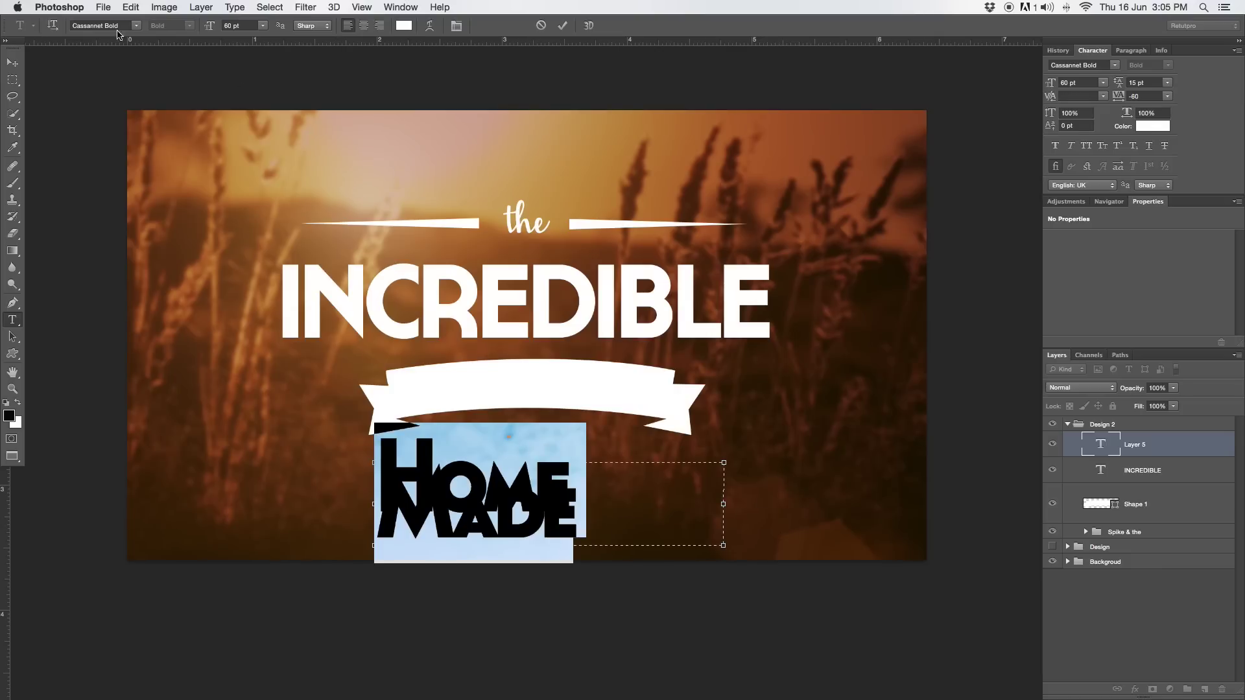
left_click(136, 25)
Change the Home Made text's font to Hickory Jack.
key("h")
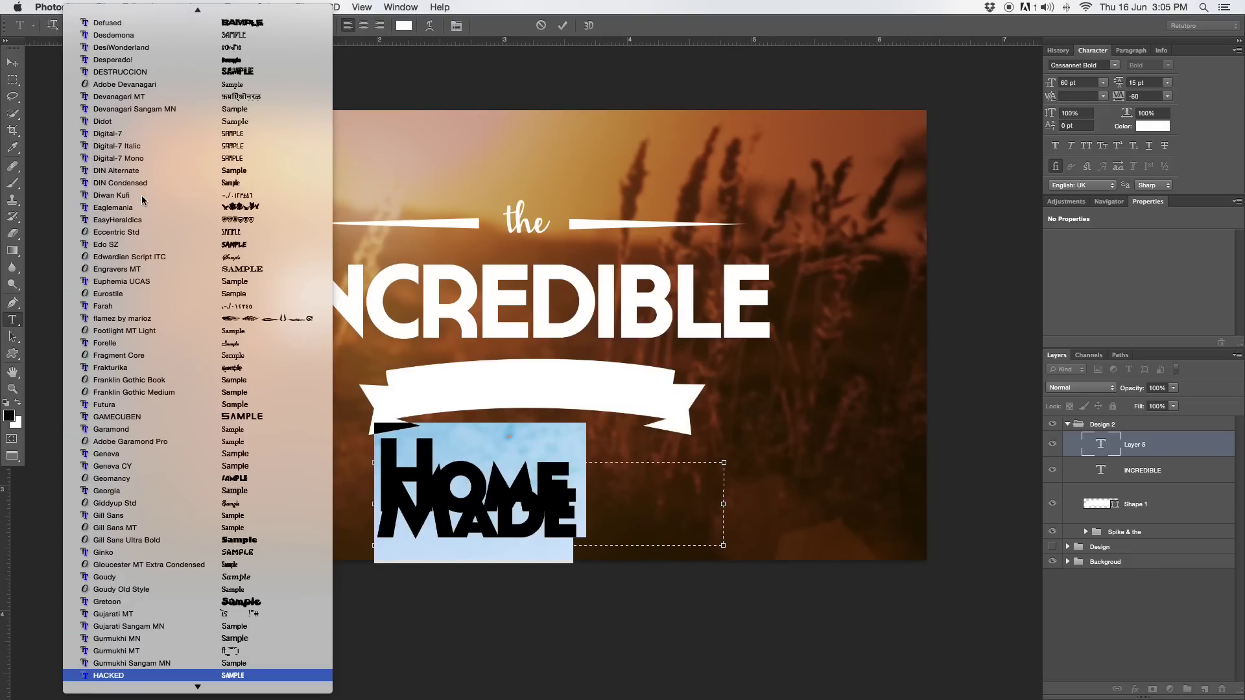
scroll(130, 454, "down", 5)
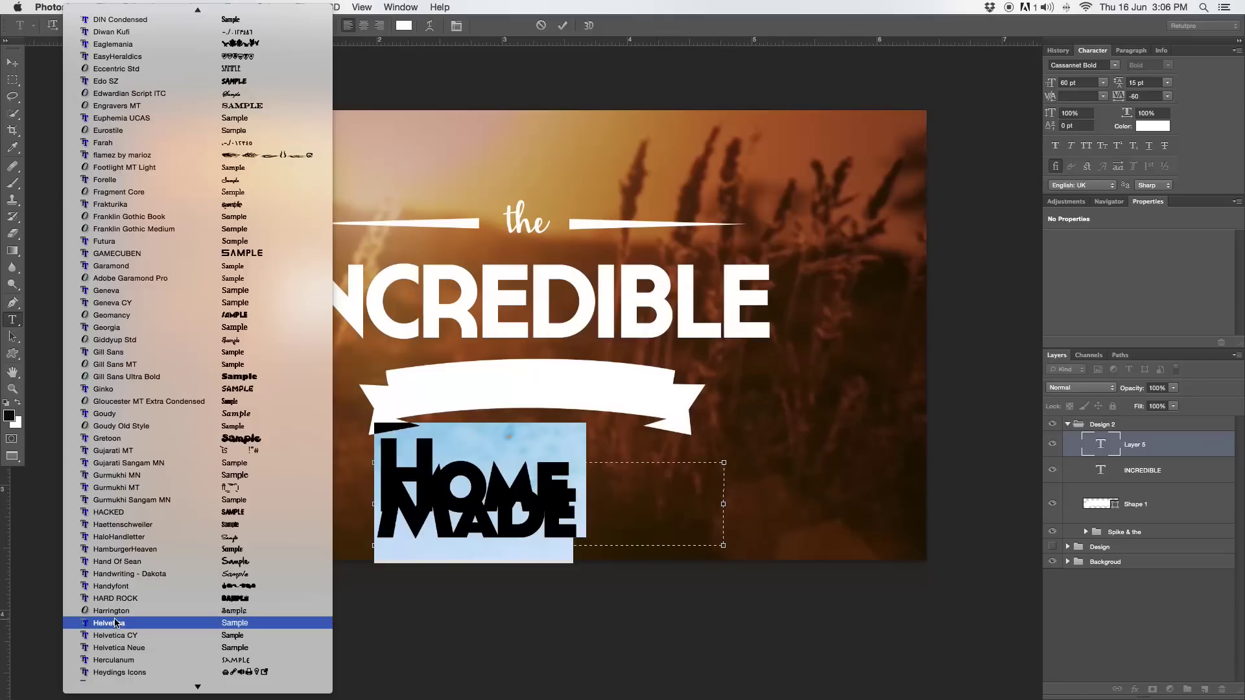
scroll(117, 624, "down", 3)
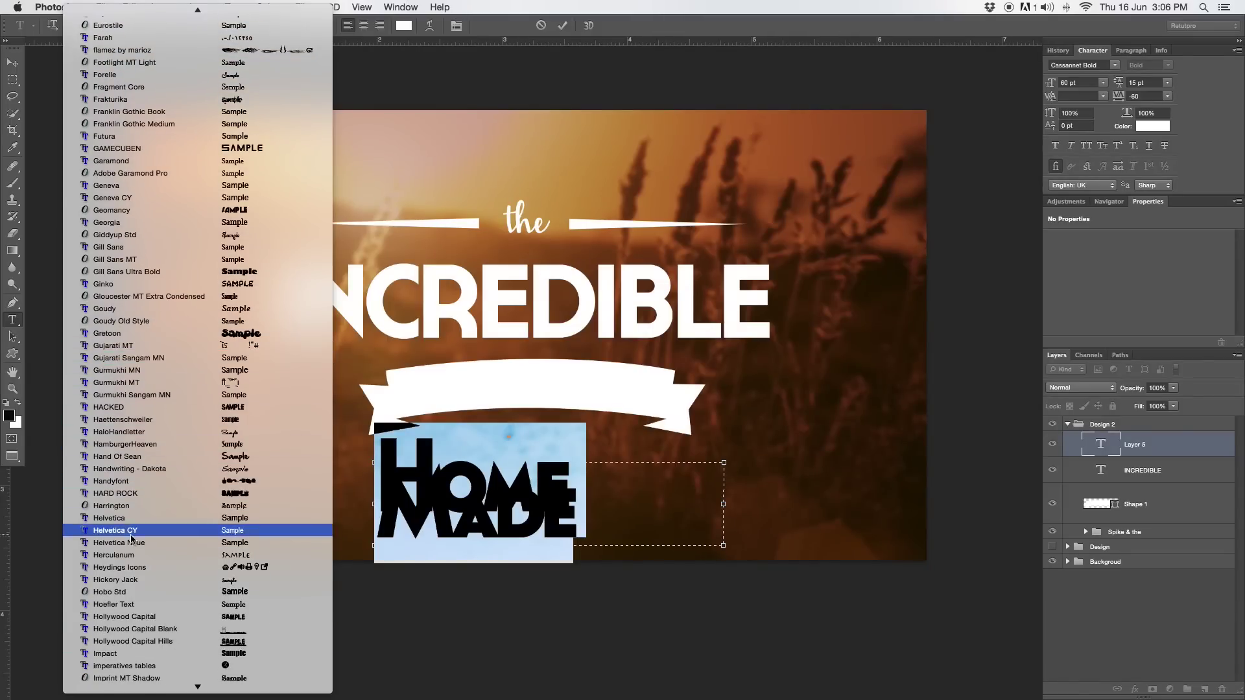
left_click(131, 581)
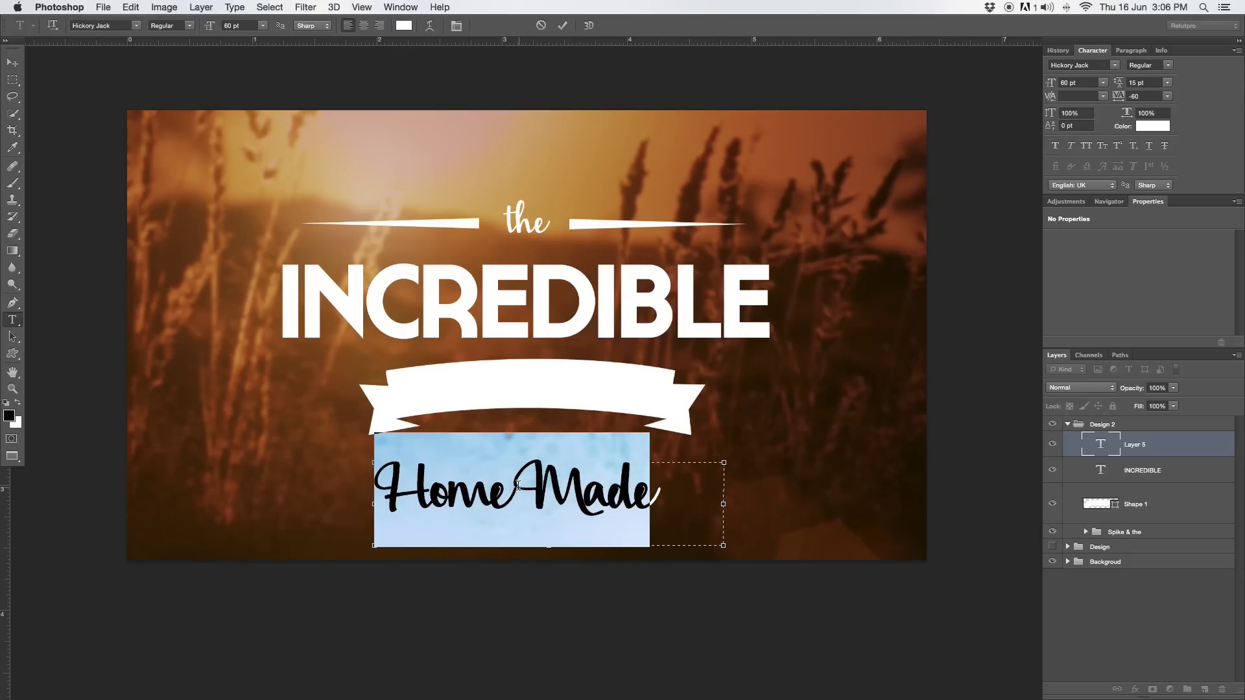
Set the Home Made text size to 30 pt and commit it.
left_click(518, 485)
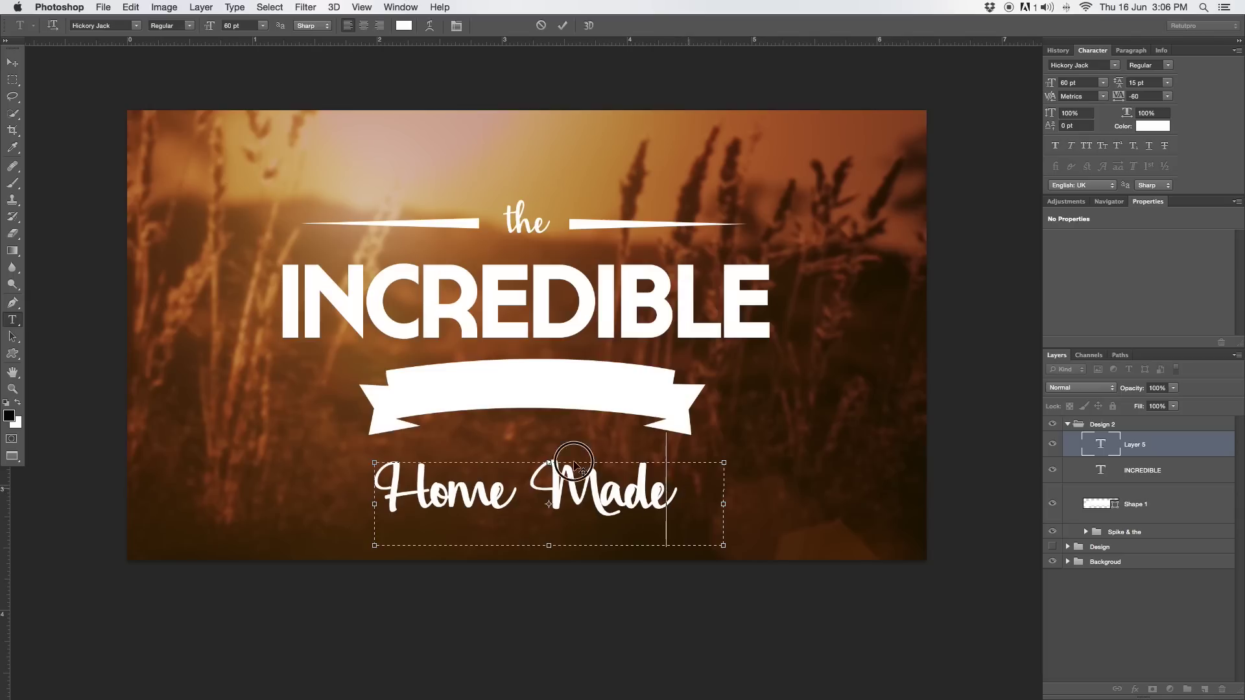
key("super+a")
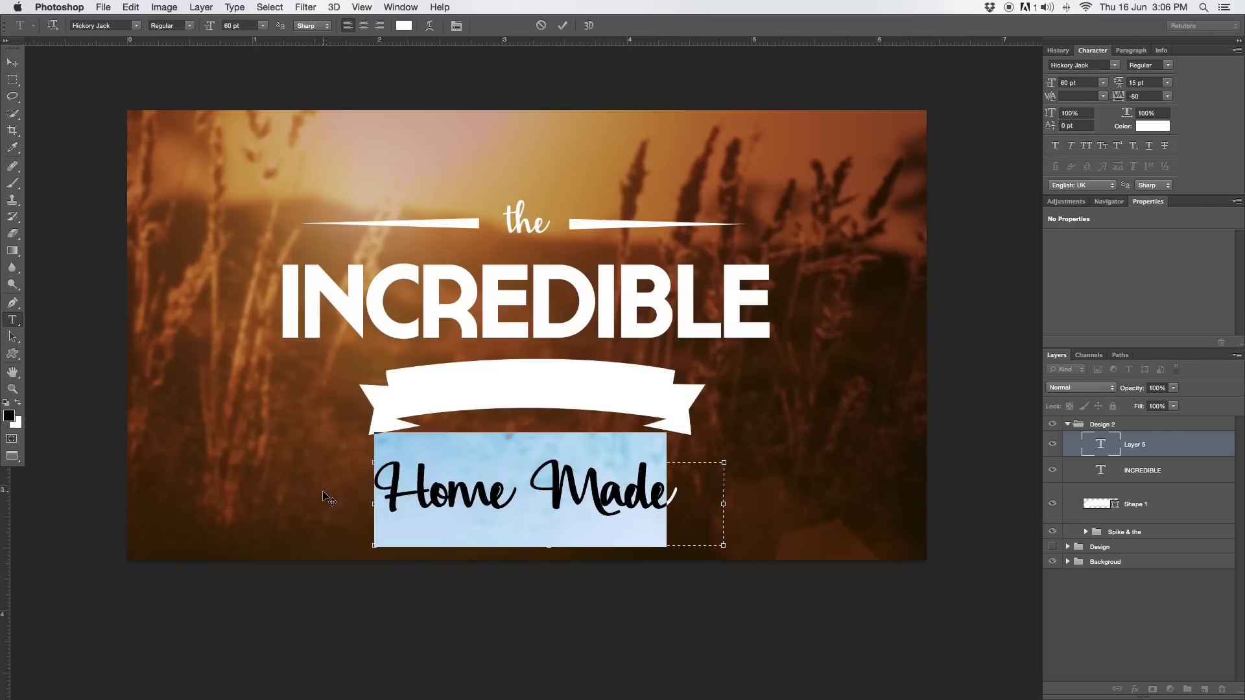
left_click(240, 25)
type("30")
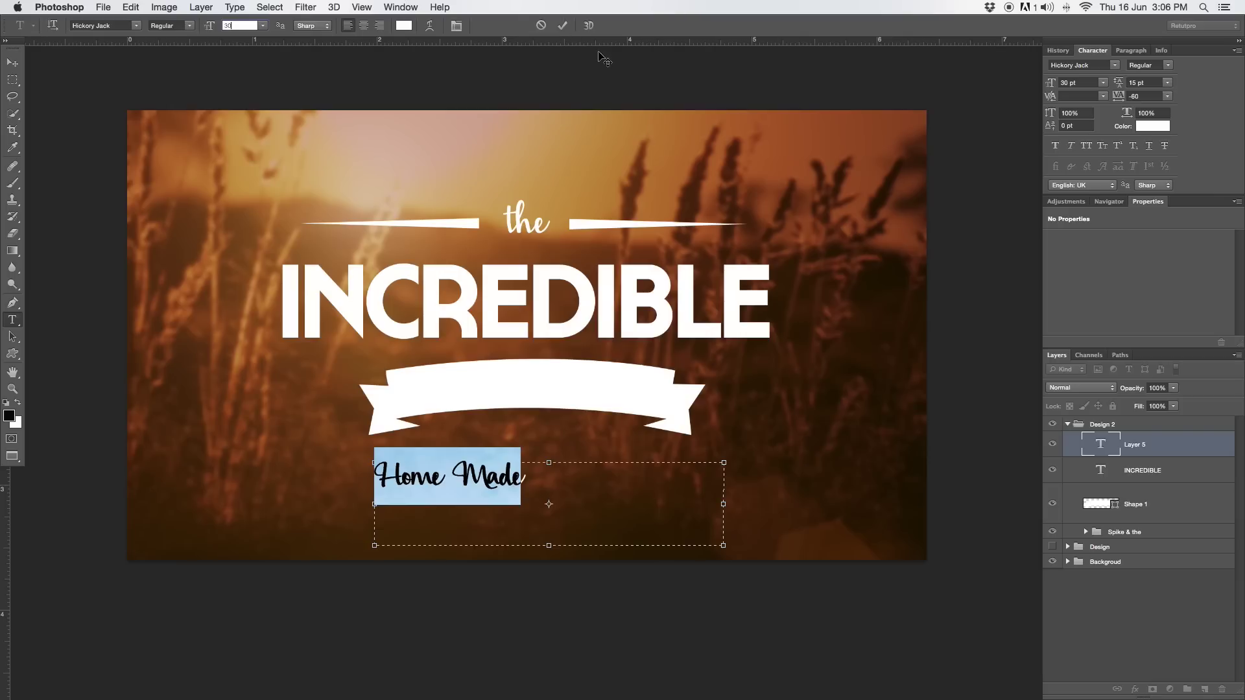
left_click(563, 26)
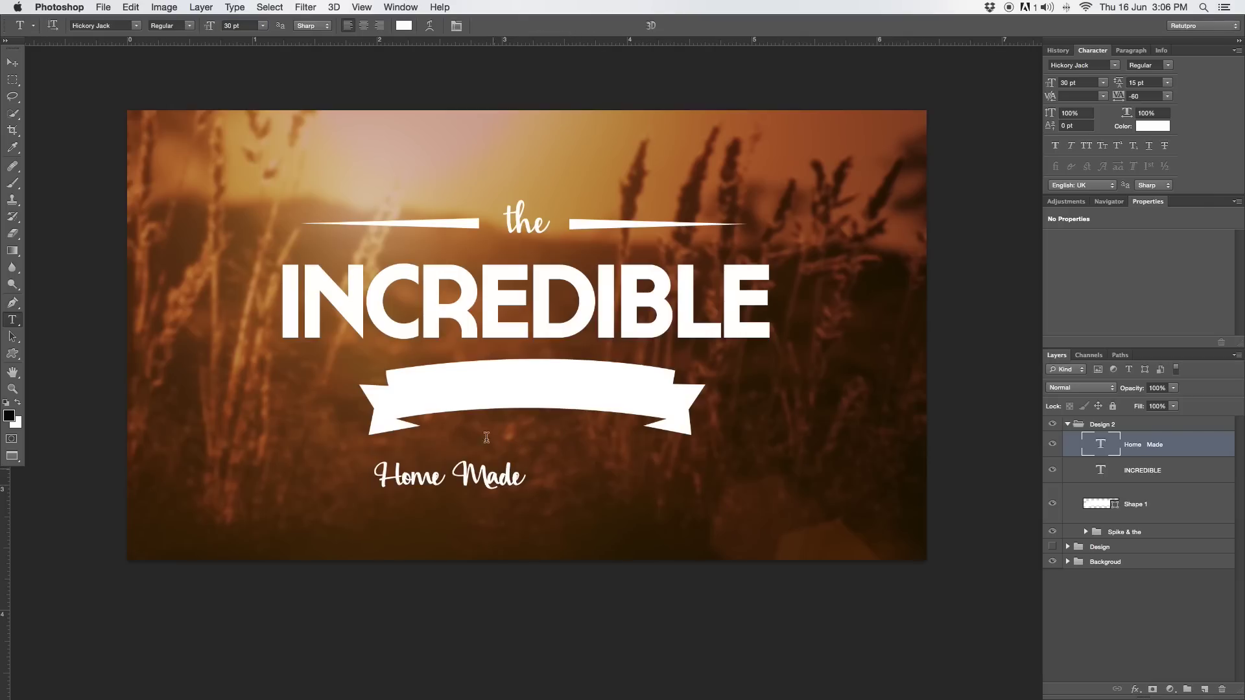
left_click(448, 465)
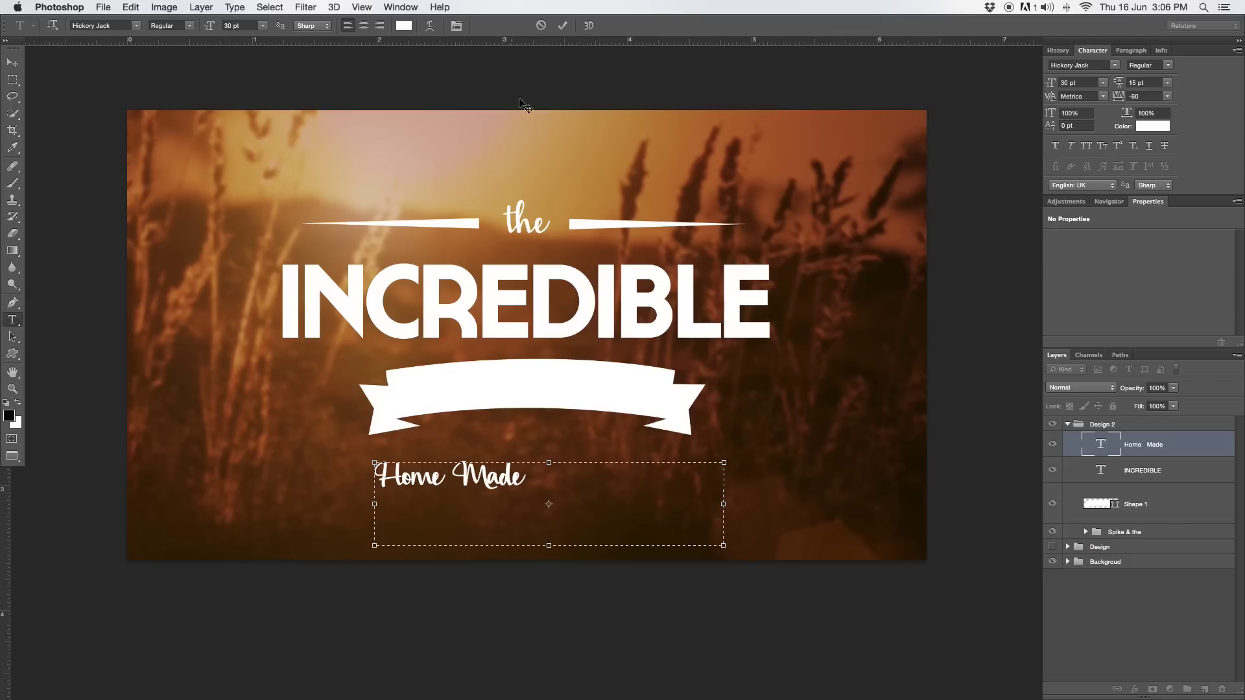
Draw a Pen path from the ribbon's left end to its right end, curved to follow its arc.
left_click(559, 27)
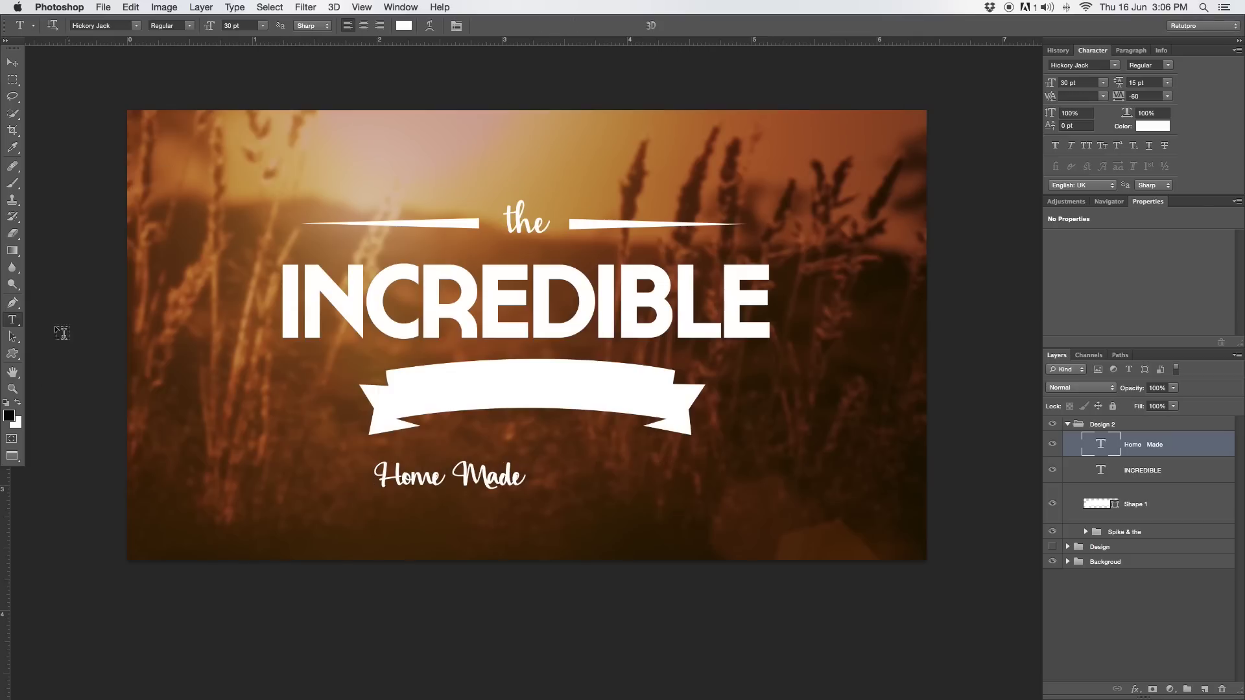
left_click(14, 305)
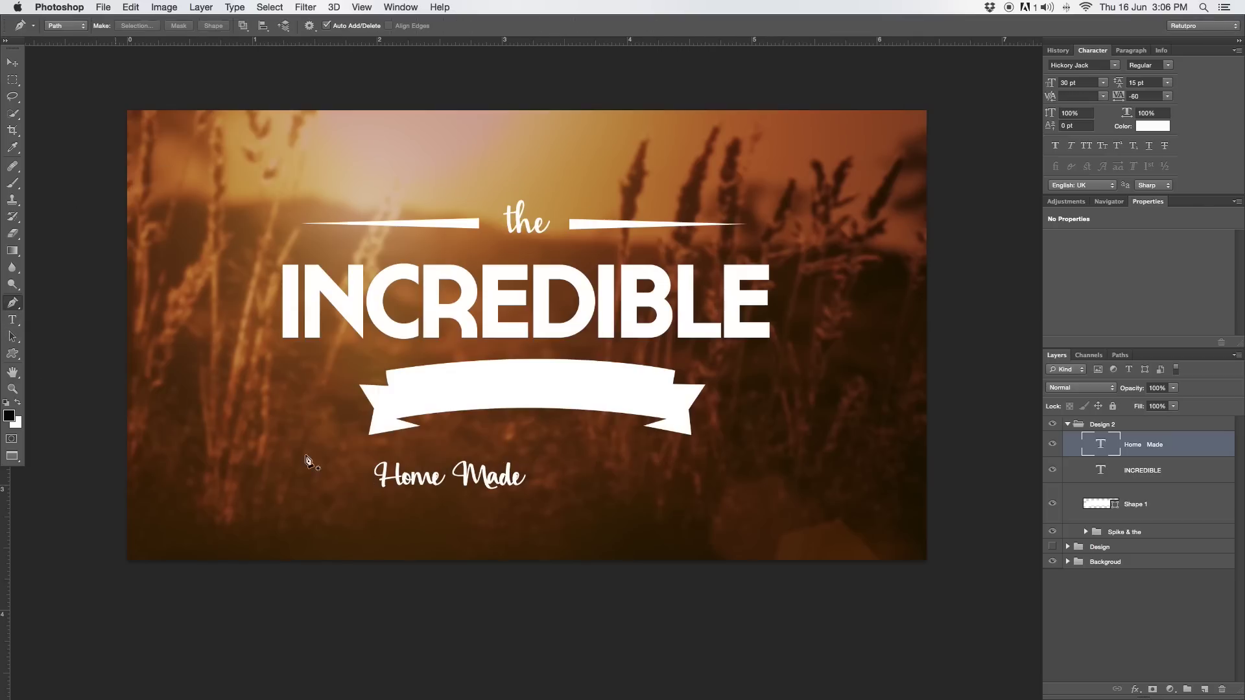
left_click(405, 410)
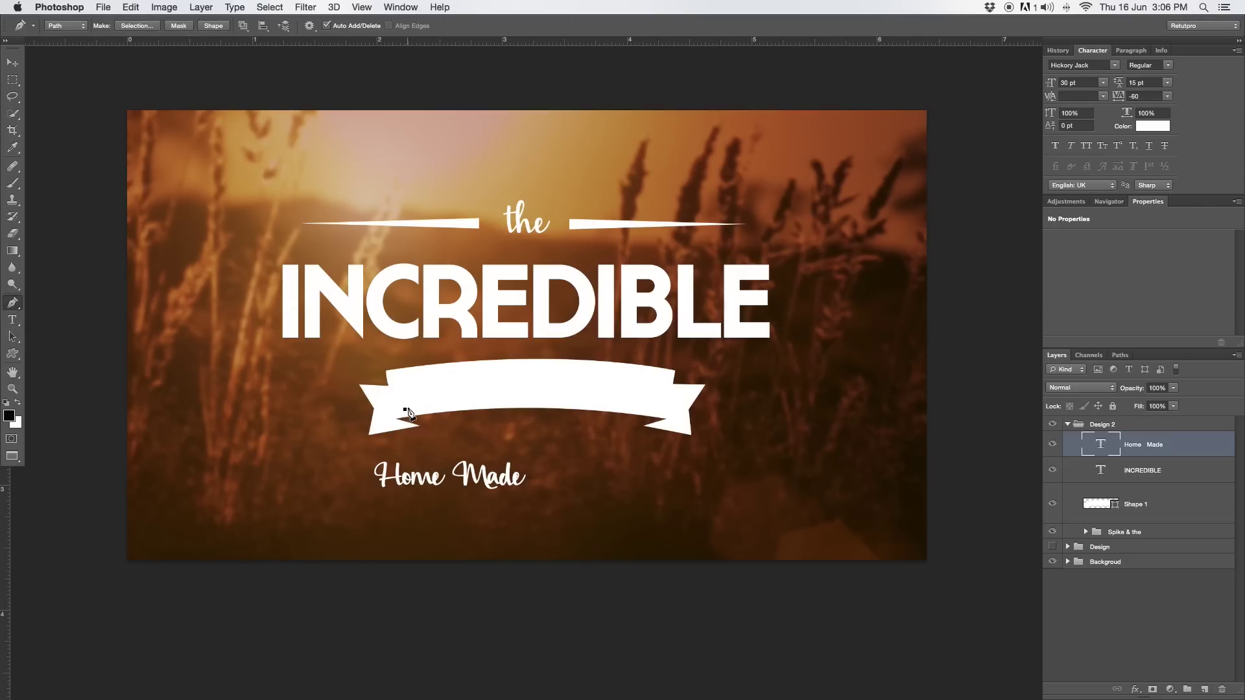
left_click(663, 413)
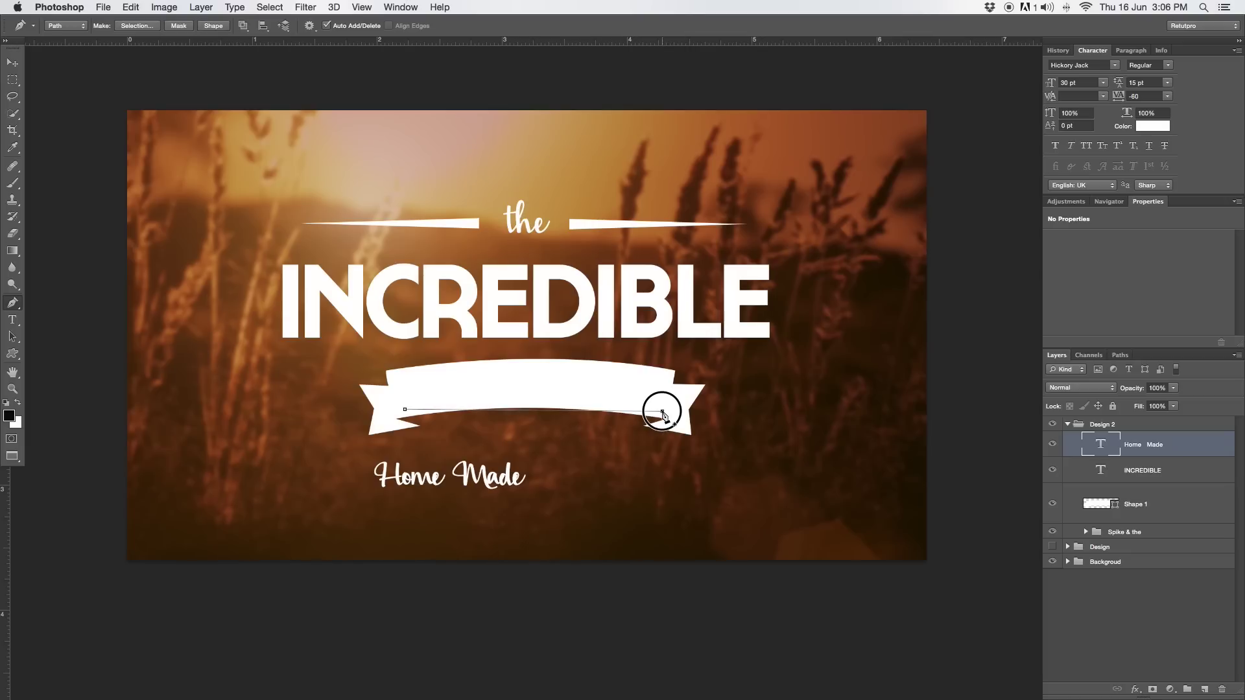
left_click_drag(663, 413, 805, 439)
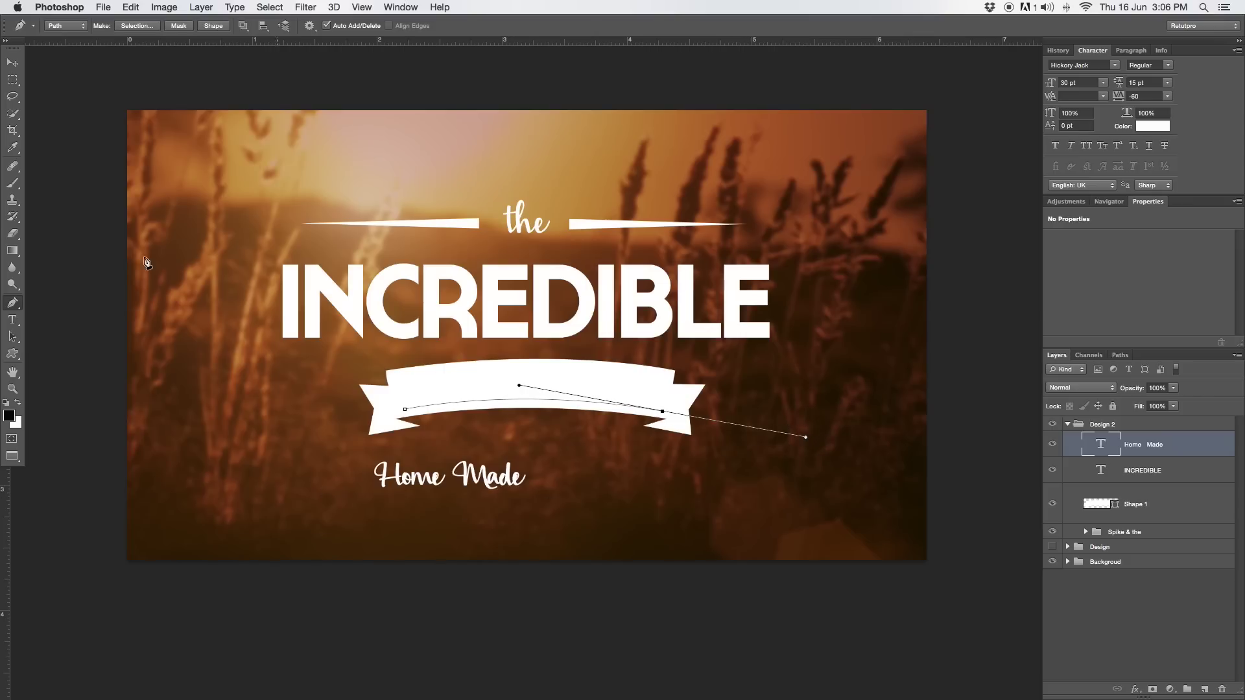
left_click(13, 320)
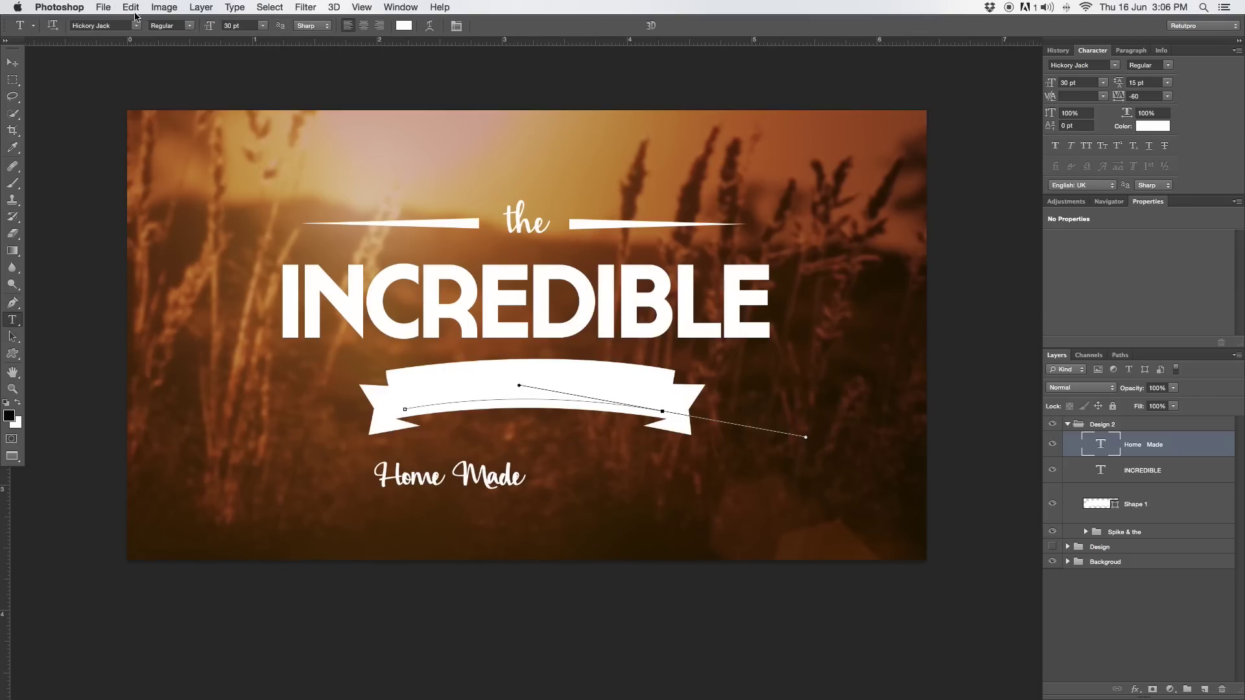
Type placeholder text 'BURGERS' on the ribbon path and colour it black.
left_click(417, 405)
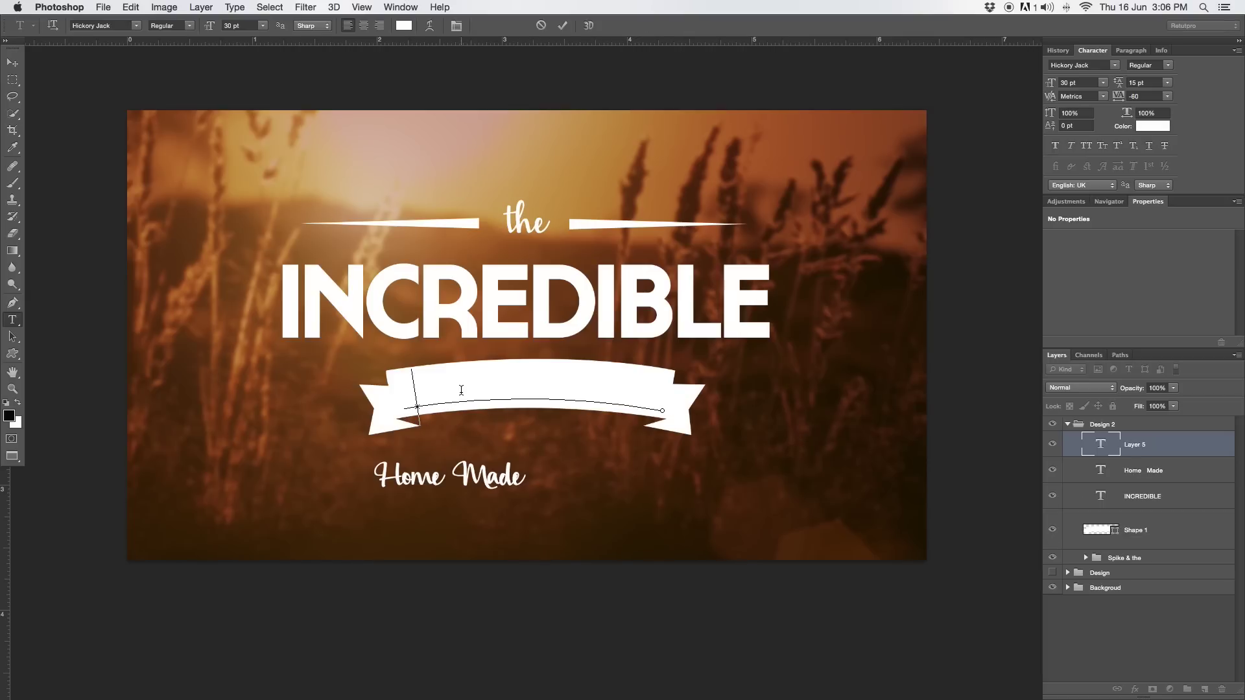
type("BU")
key("BackSpace")
type("RGERS")
key("ctrl+a")
left_click(404, 26)
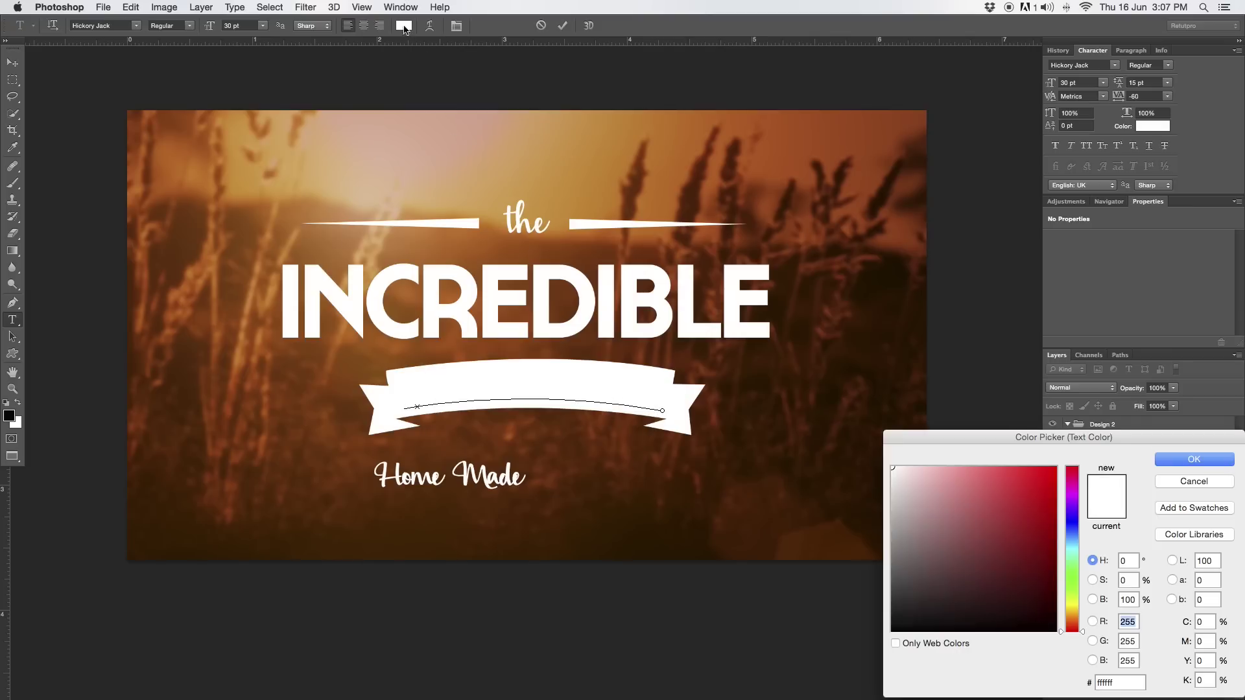
left_click_drag(933, 477, 900, 630)
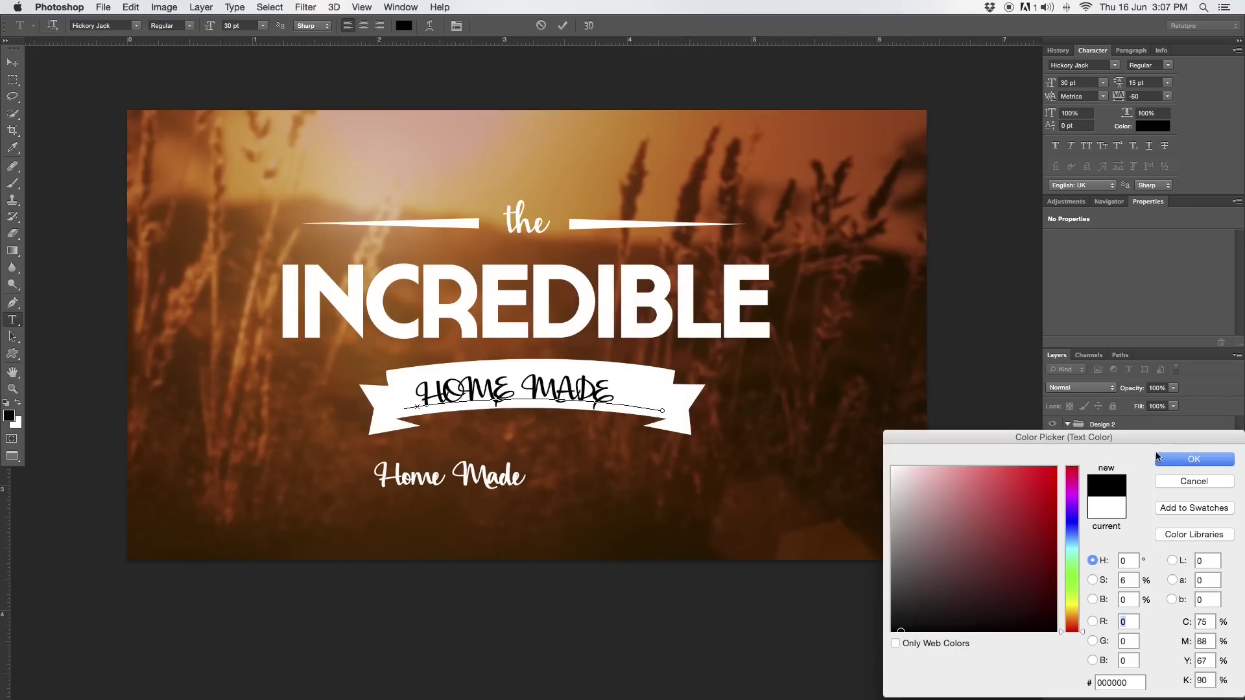
left_click(1161, 457)
Replace the path text with 'Home Made' and set its tracking to -20.
left_click_drag(616, 395, 426, 376)
type("HH")
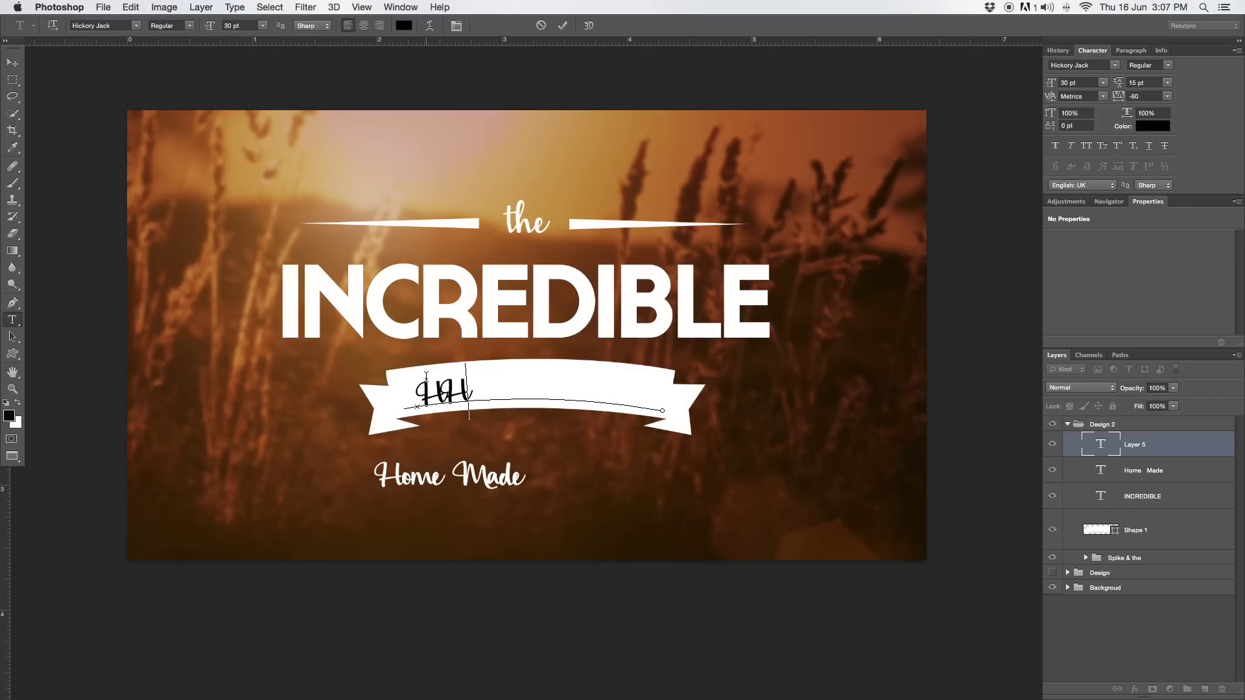
key("BackSpace")
type("ome")
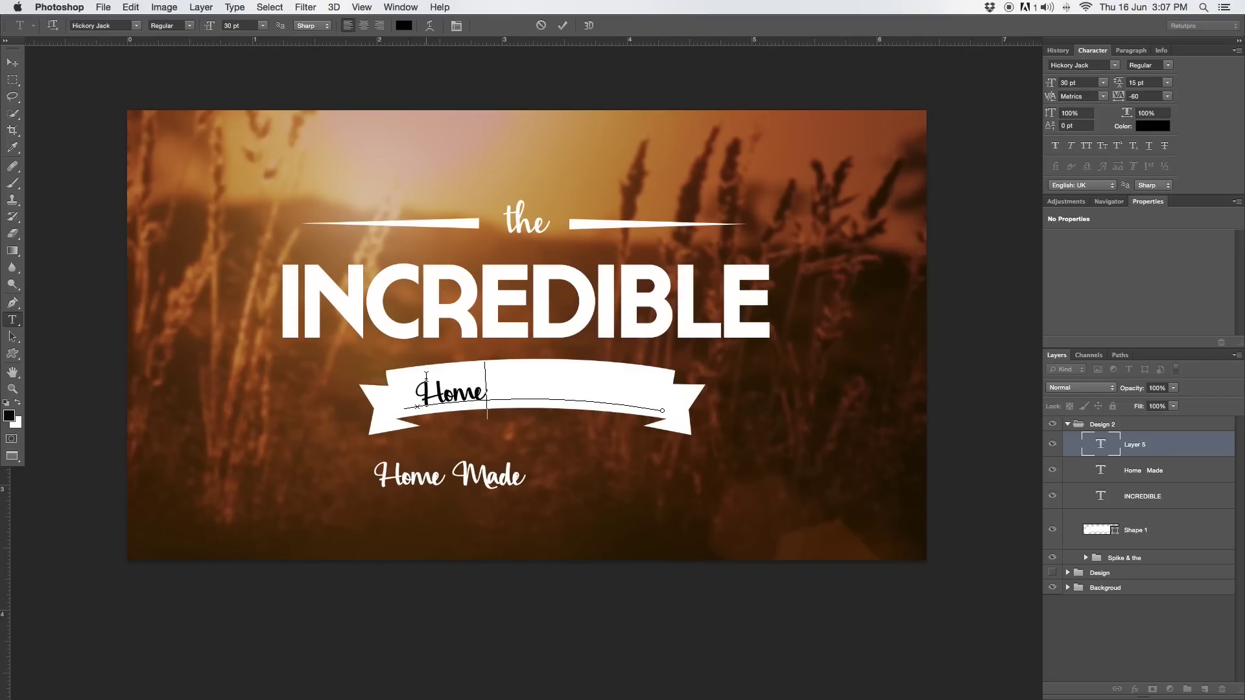
type(" Made")
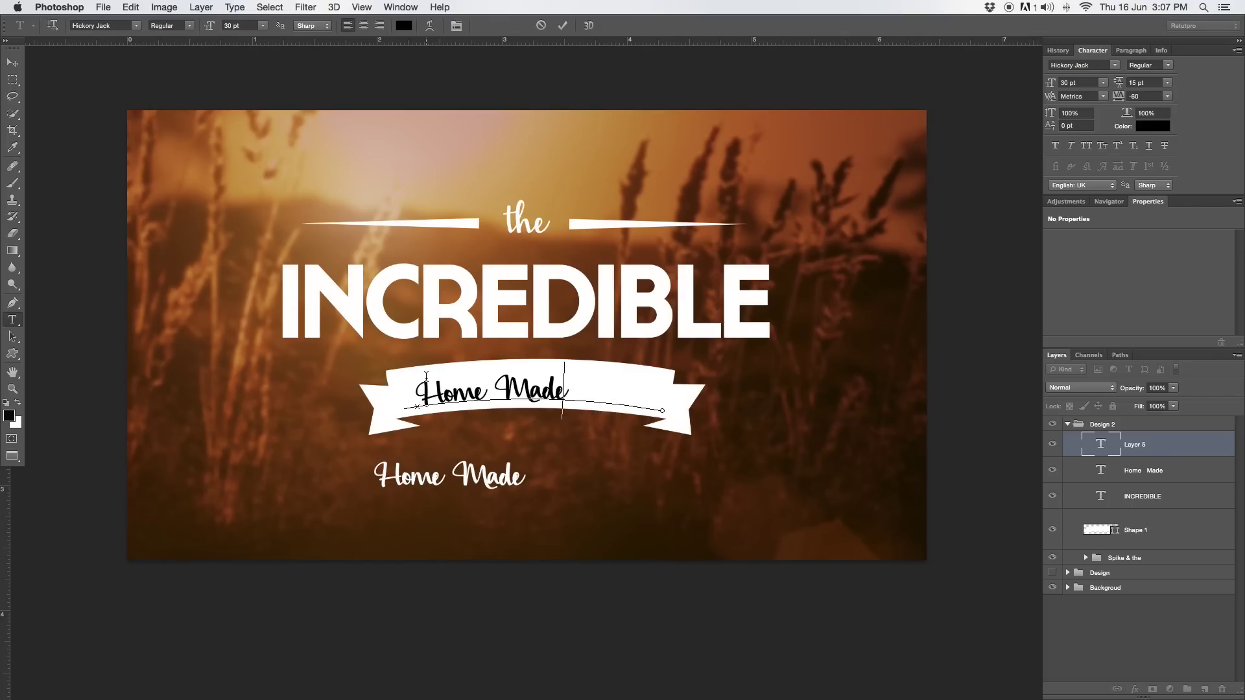
key("shift+Left")
key("shift+Left")
key("shift+Left")
key("shift+Left")
key("shift+Left")
key("shift+Left")
key("shift+Left")
key("shift+Left")
key("shift+Left")
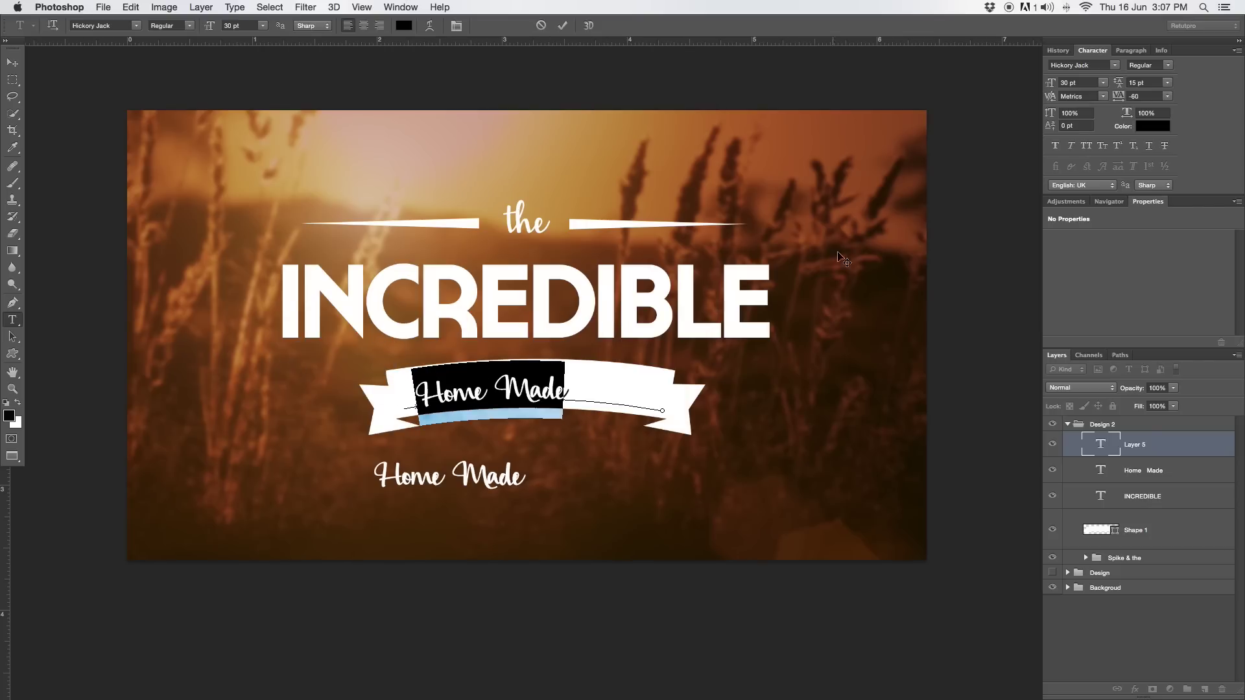
left_click(1136, 96)
type("-20")
key("Return")
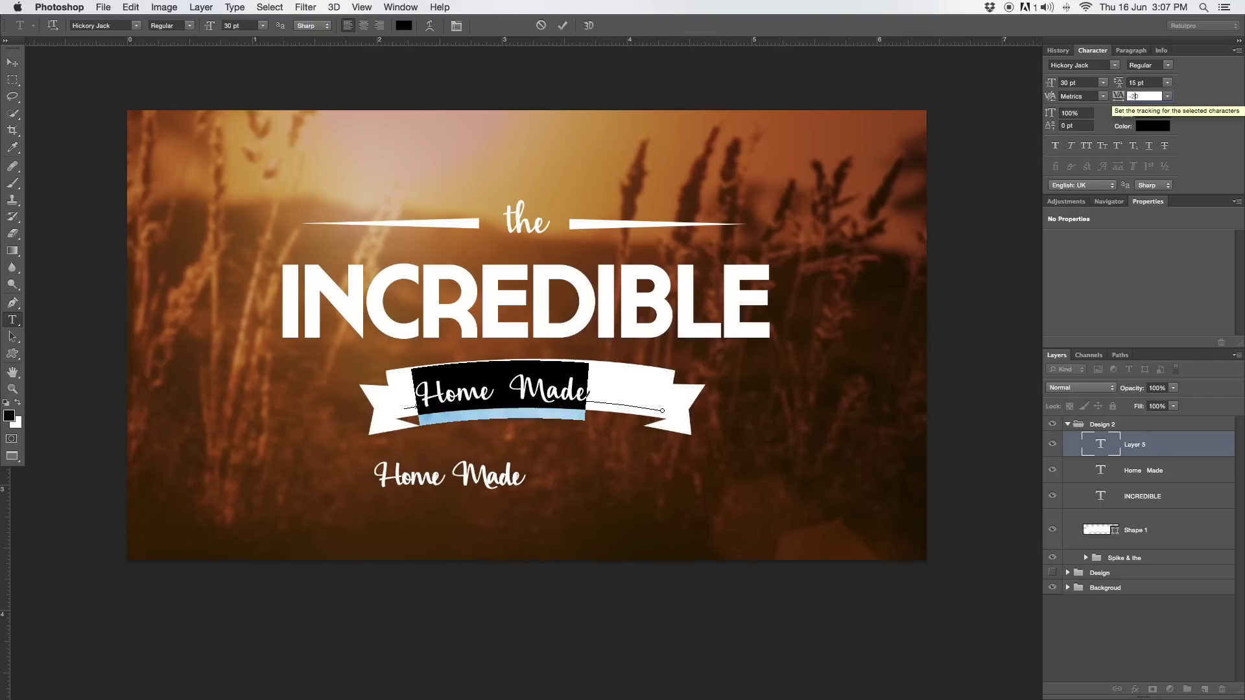
Slide Home Made along the curve and nudge it up two pixels onto the banner.
left_click(562, 26)
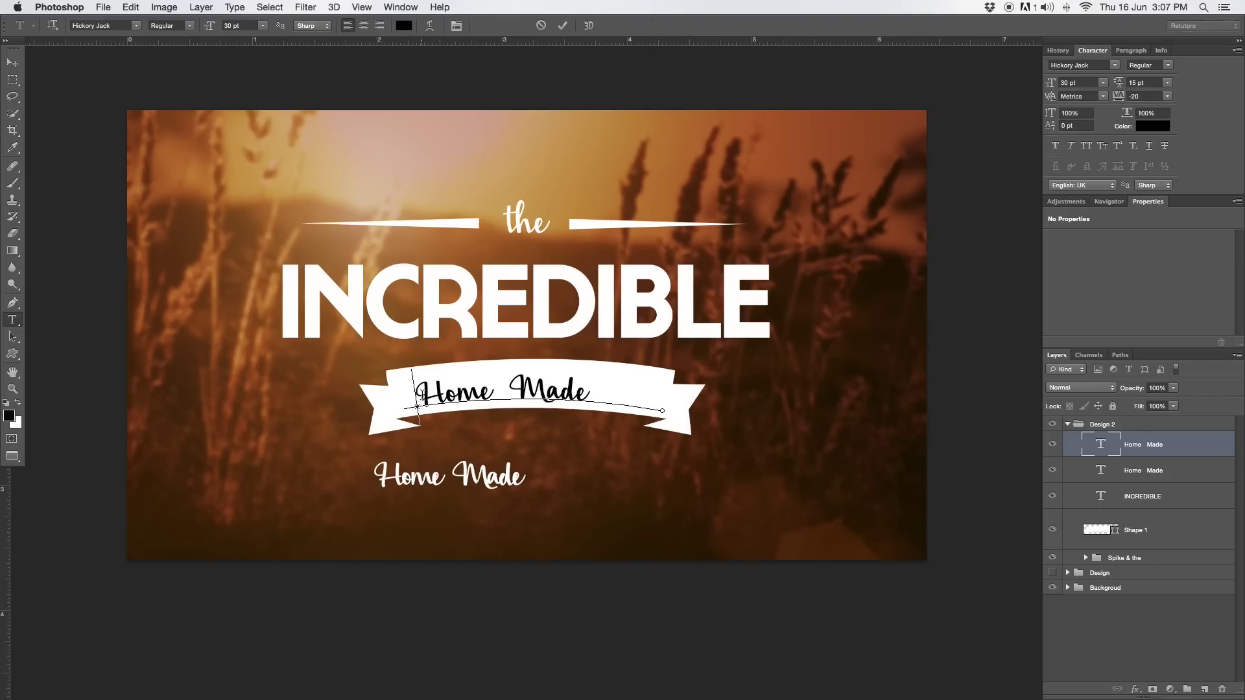
left_click_drag(419, 397, 434, 393)
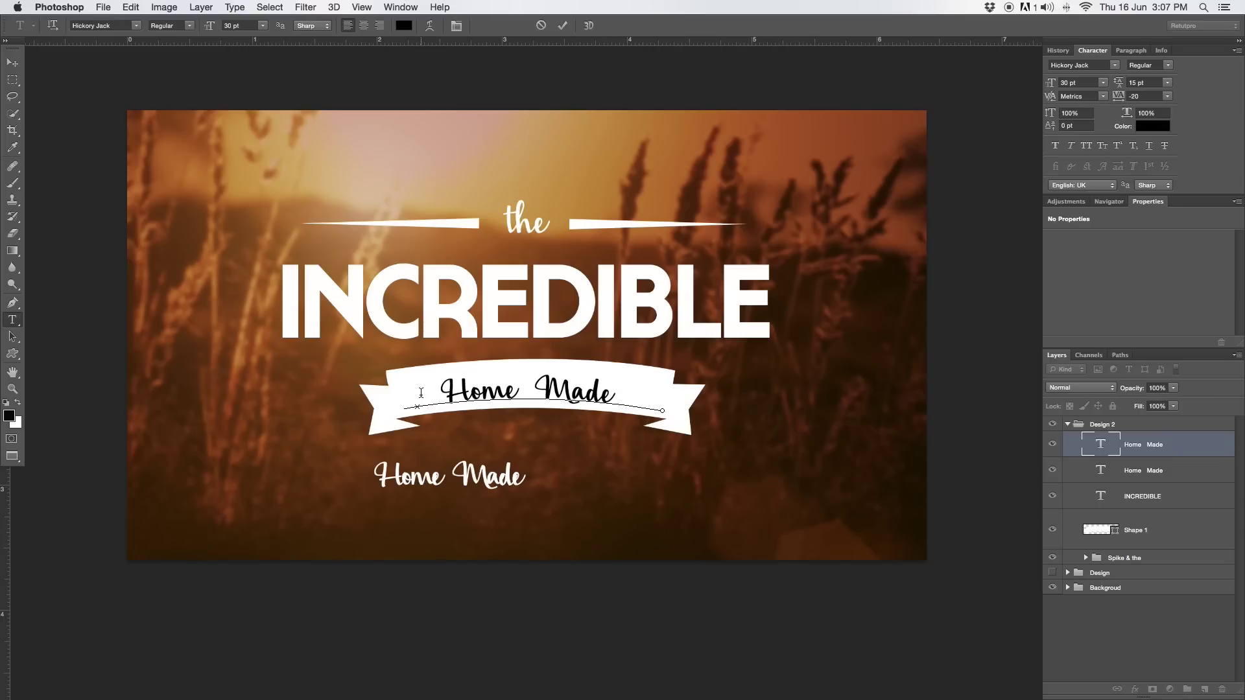
left_click(562, 25)
key("v")
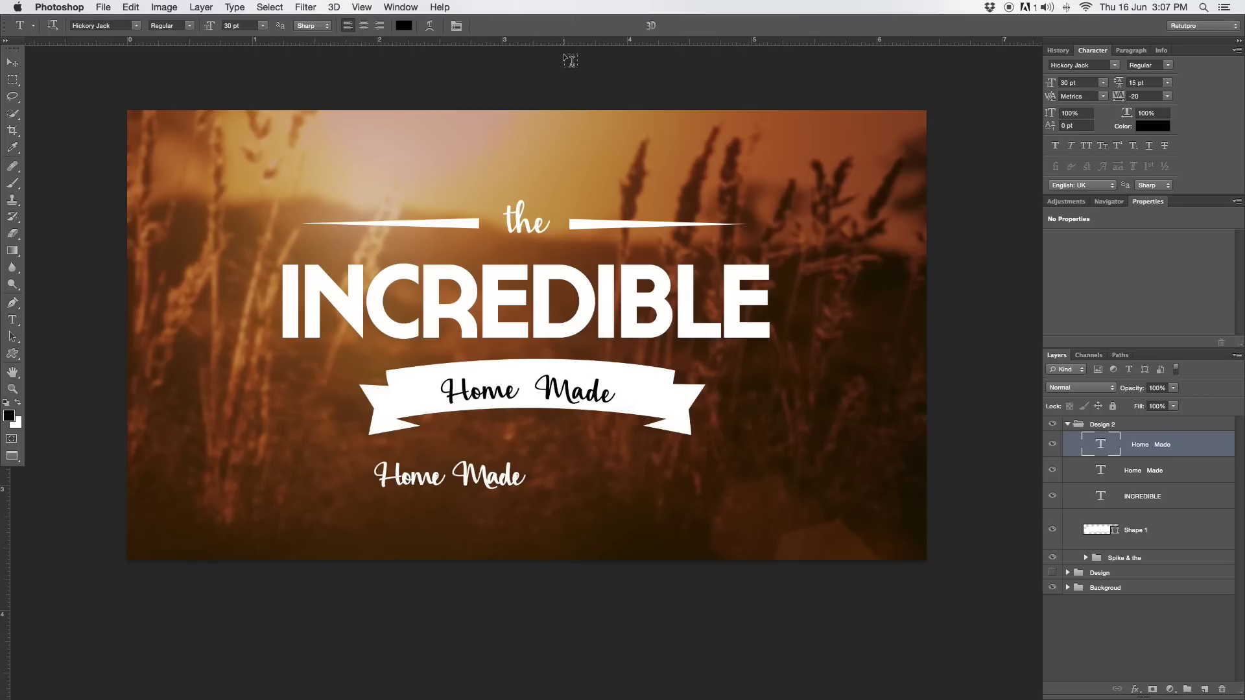
key("Up")
key("Up")
key("Up")
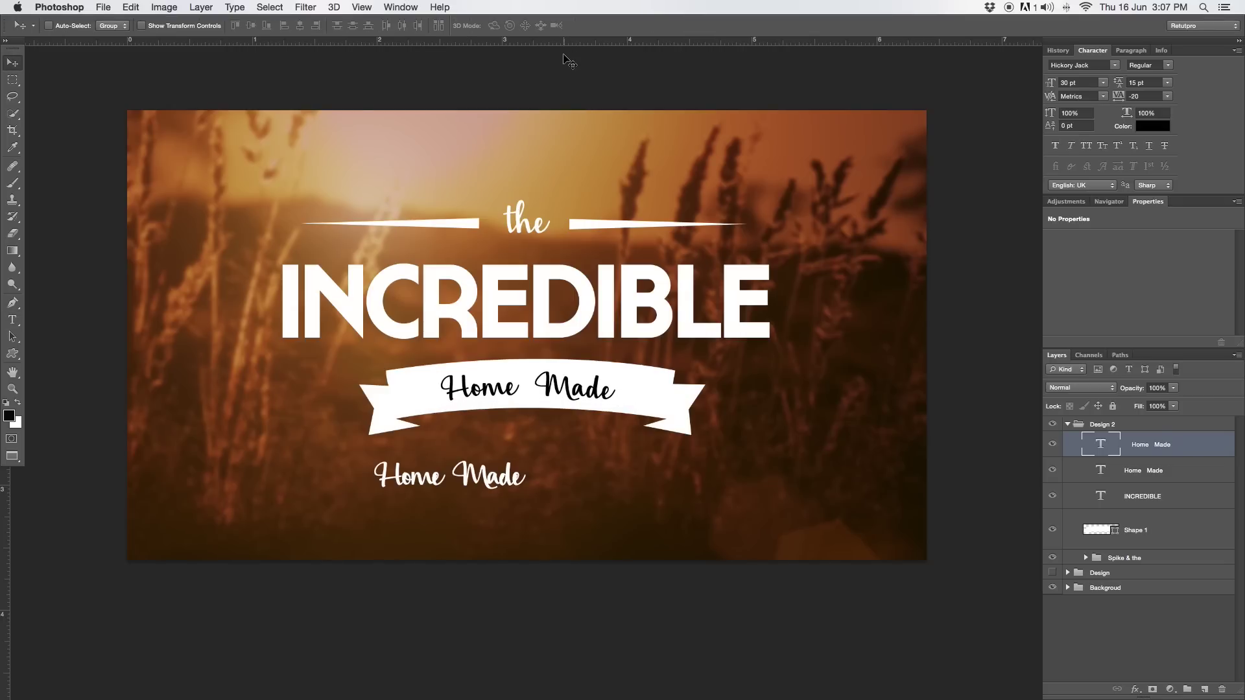
key("Up")
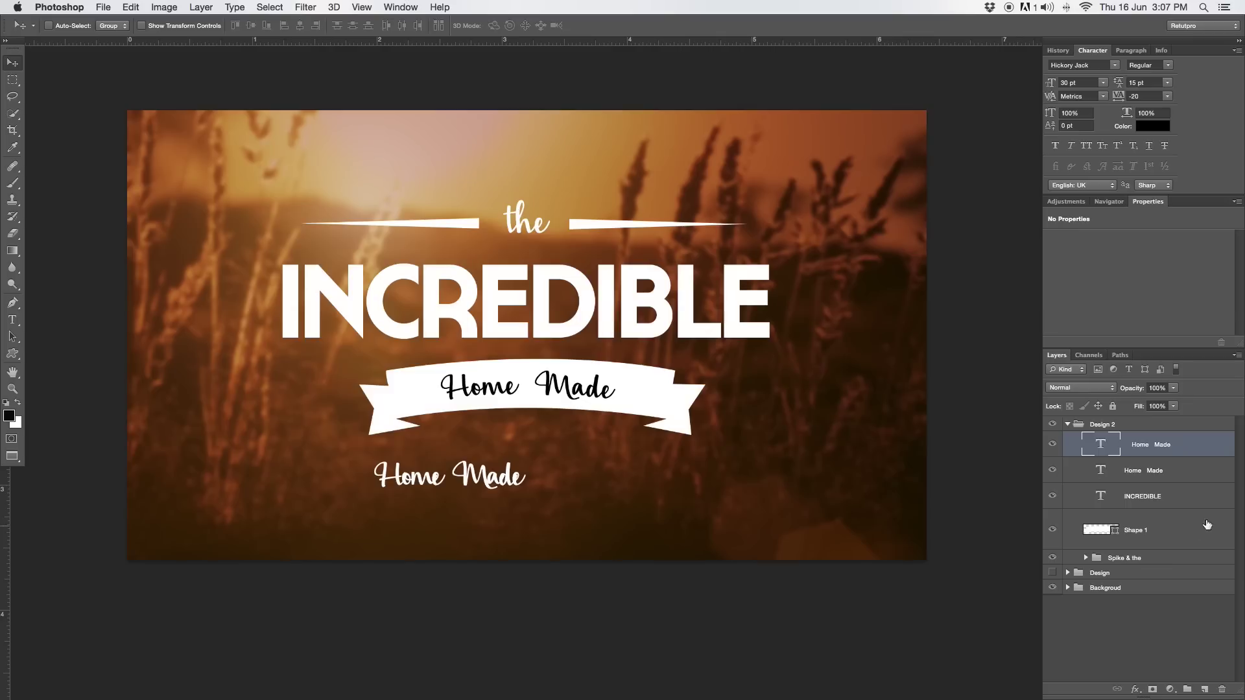
Delete the spare Home Made layer and create a work path from the ribbon's Home Made lettering.
left_click(1197, 474)
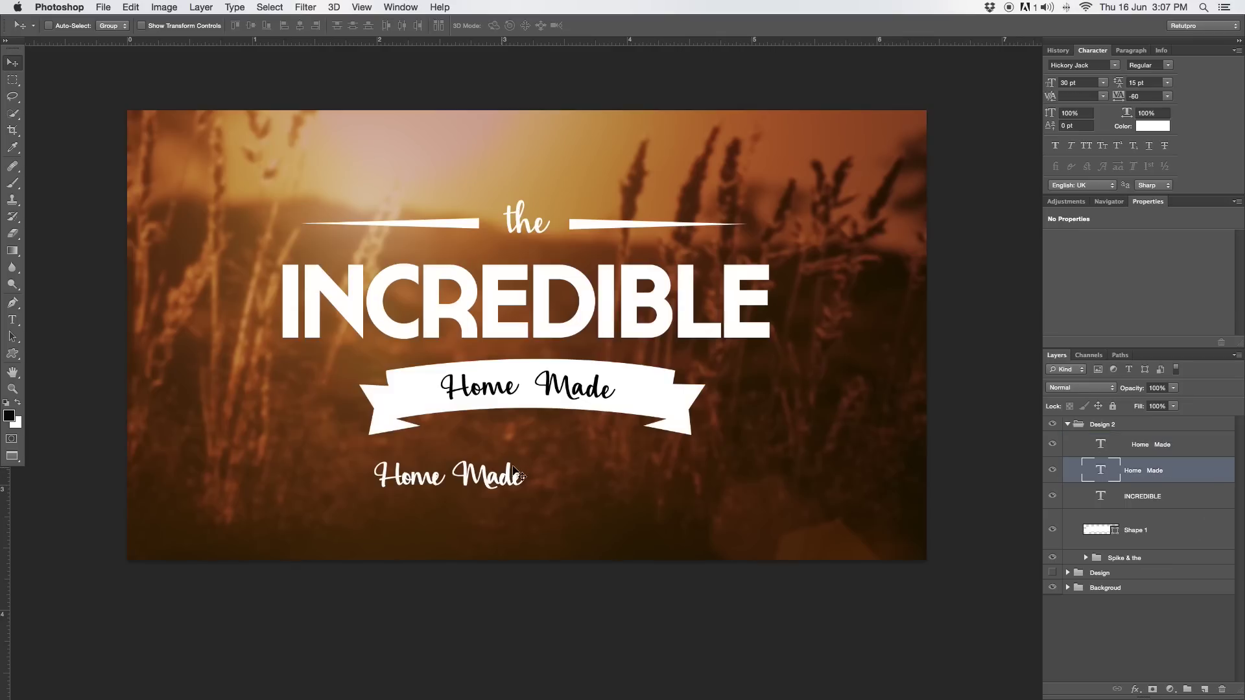
key("Delete")
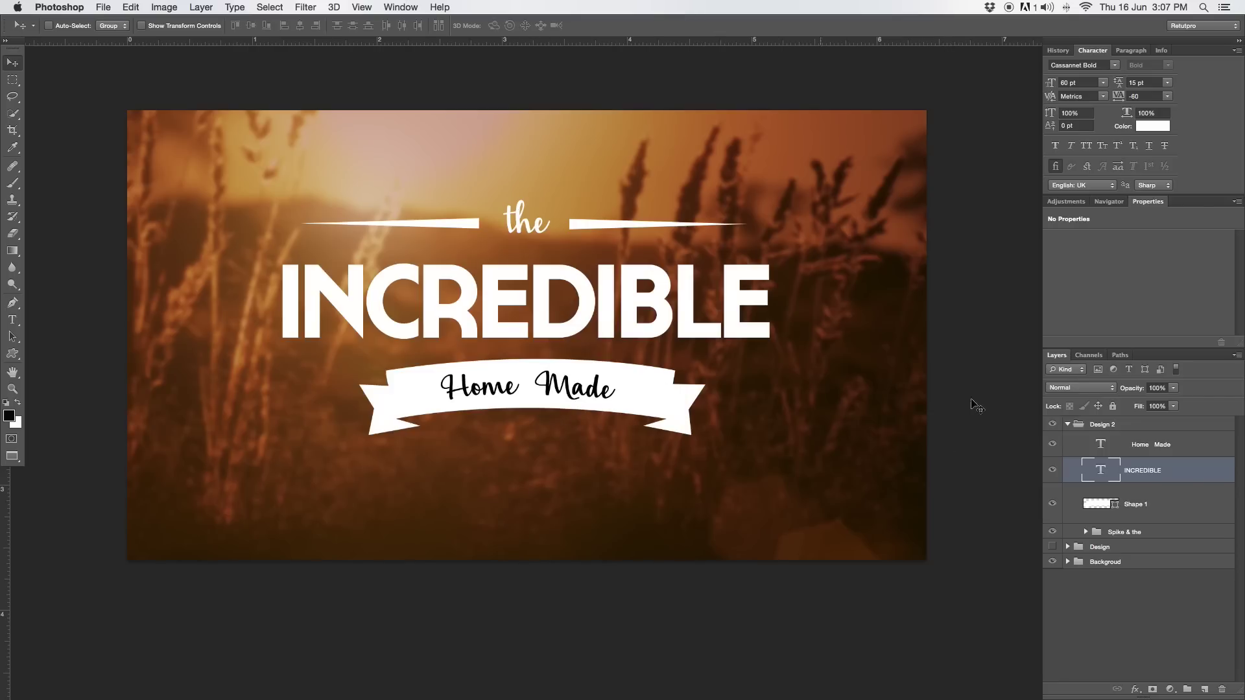
left_click(1164, 446)
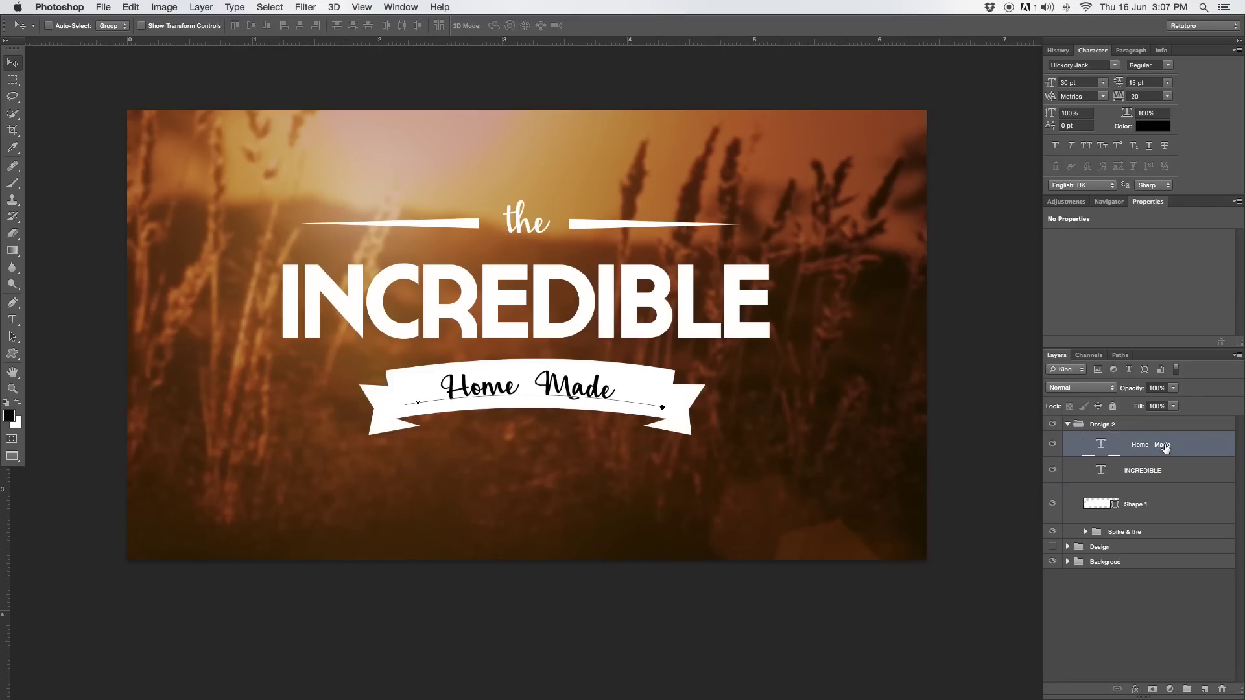
right_click(1175, 448)
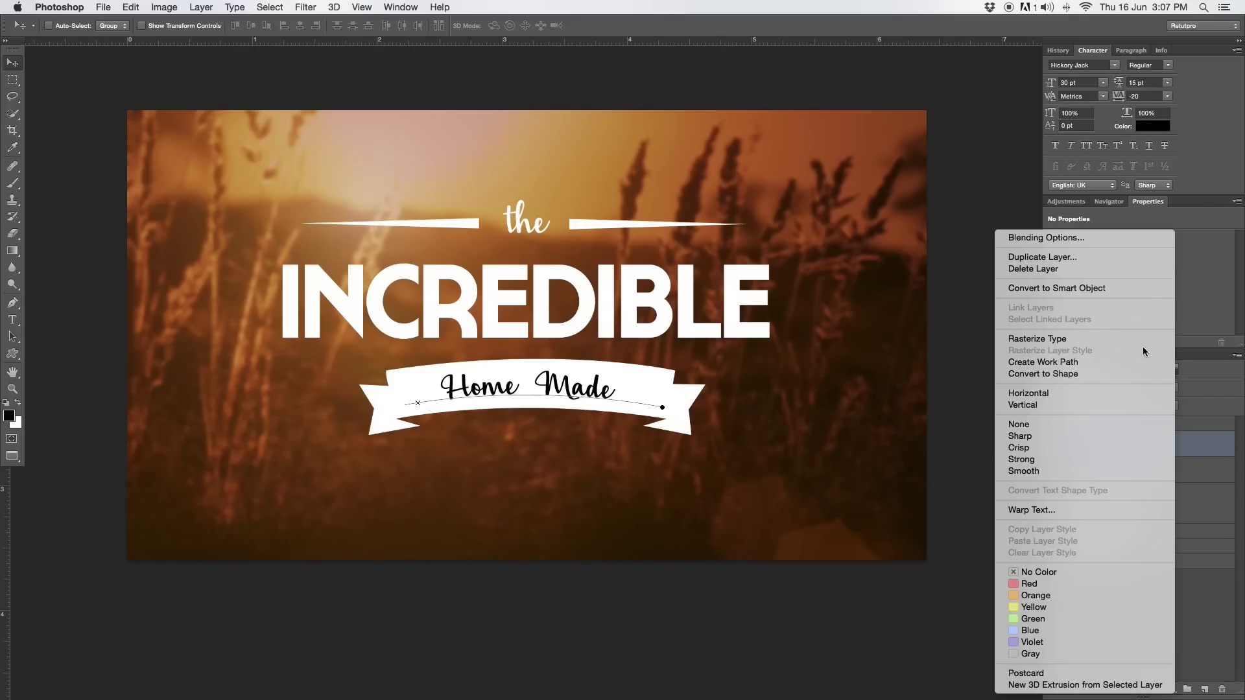
left_click(1082, 361)
key("z")
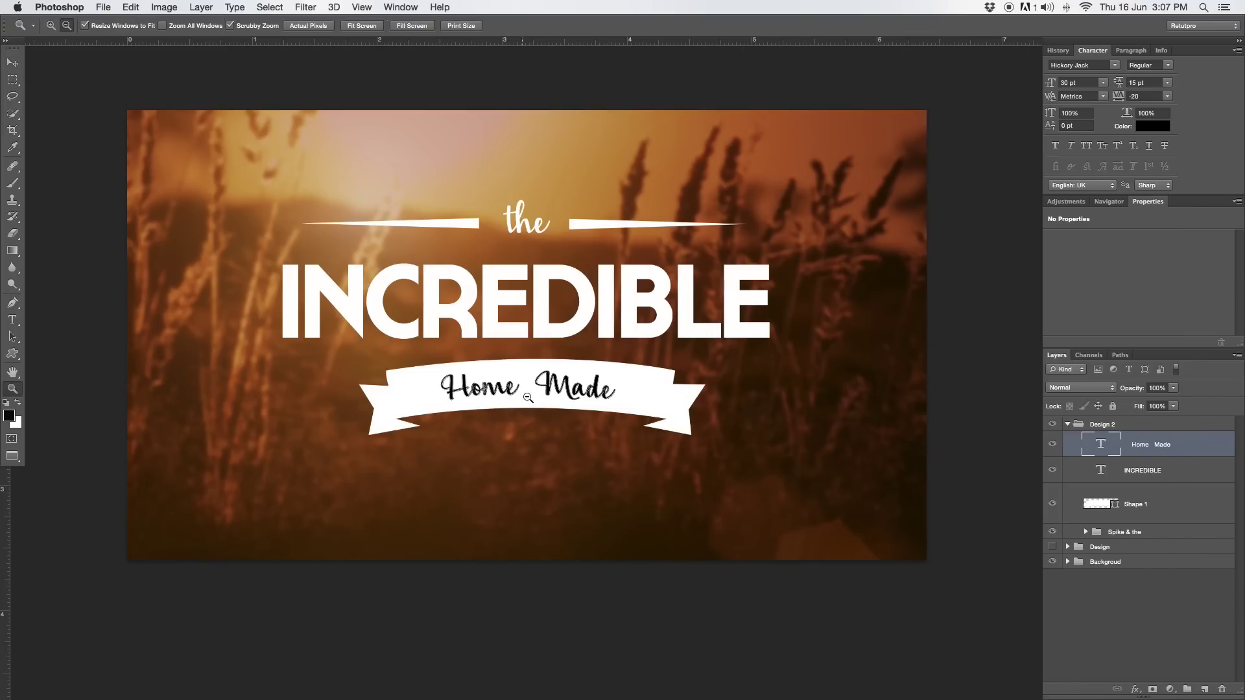
mouse_move(530, 395)
left_mouse_down()
mouse_move(592, 390)
mouse_move(549, 390)
left_mouse_up()
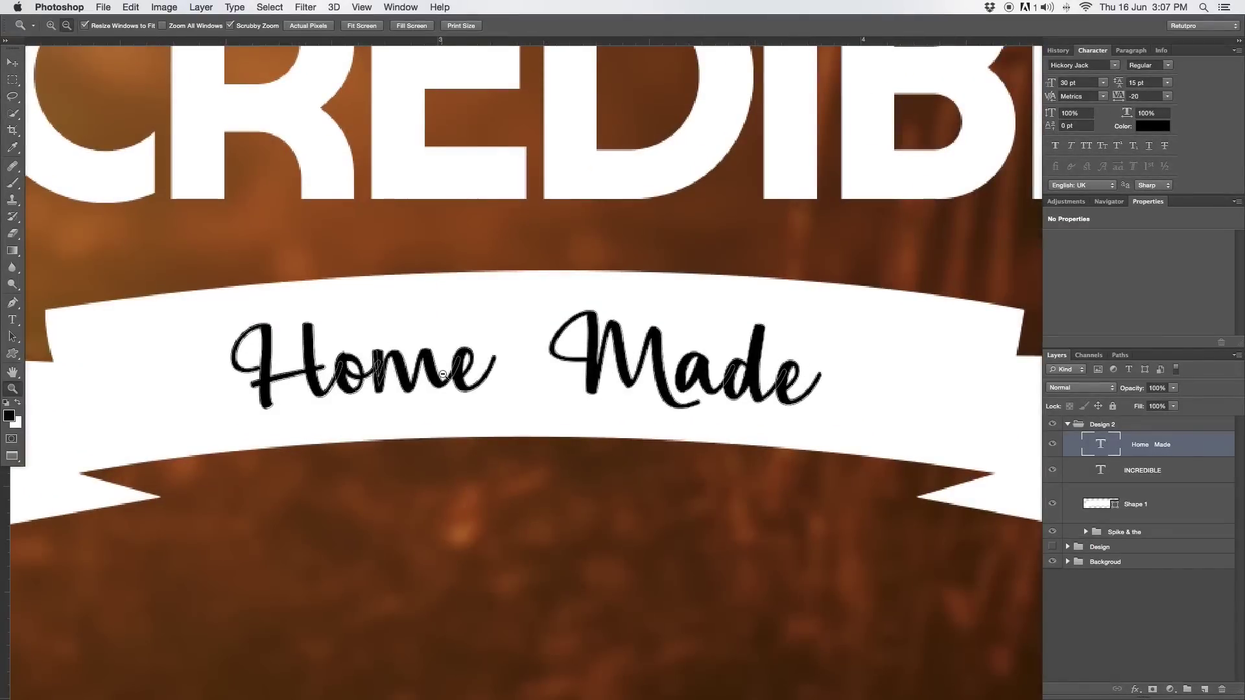
Convert the Home Made work path into a selection with a 0-pixel feather radius.
left_click_drag(443, 374, 456, 375)
key("p")
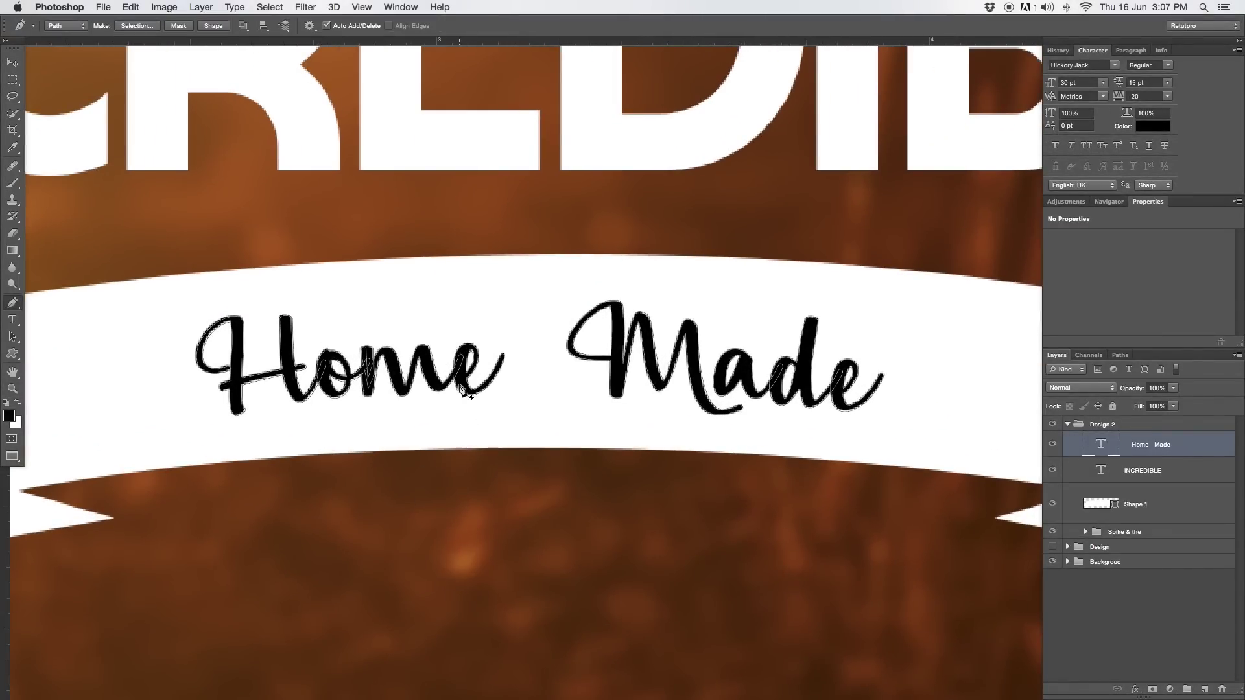
right_click(458, 383)
left_click(491, 434)
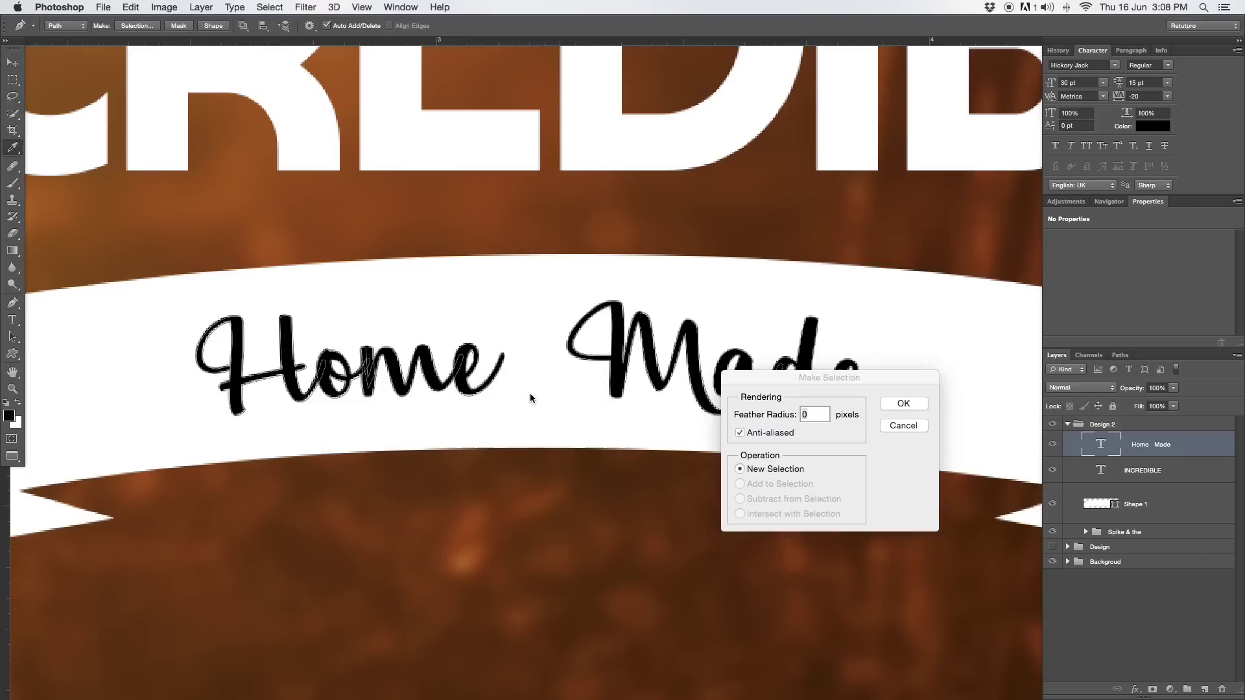
left_click(904, 403)
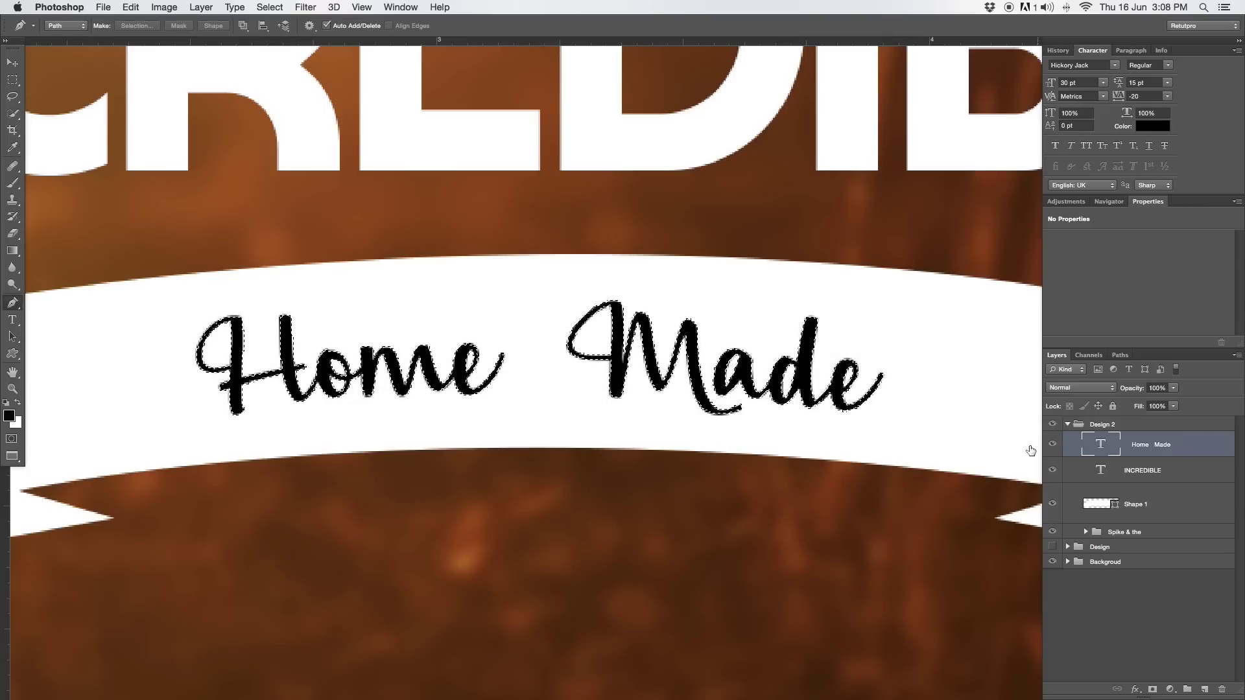
key("z")
left_click(848, 377)
key("super+0")
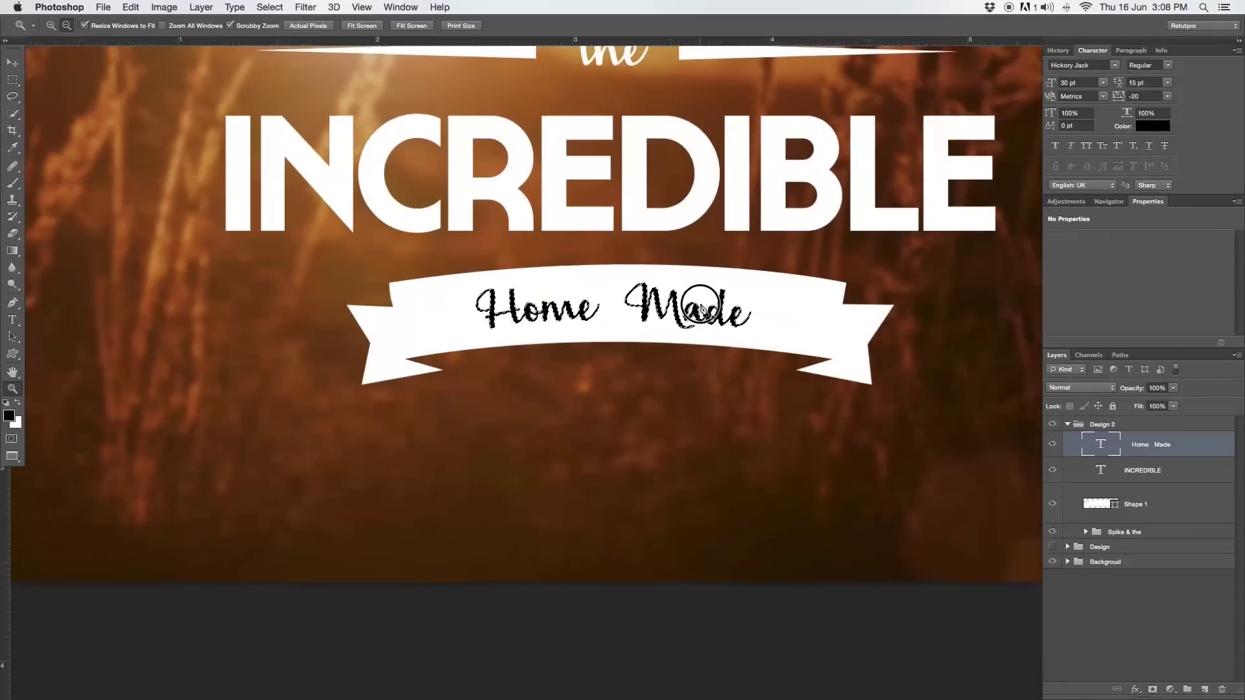
left_click(1155, 505)
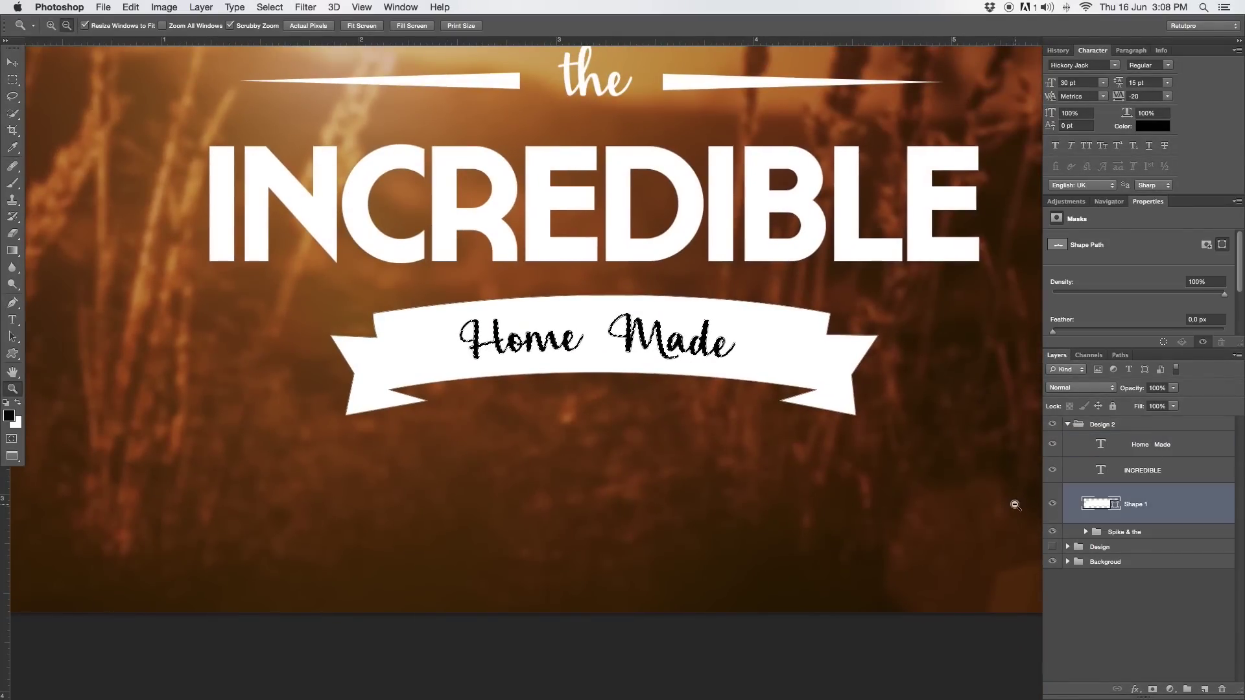
left_click(1052, 505)
left_click(1052, 505)
left_click(1053, 506)
left_click(1052, 505)
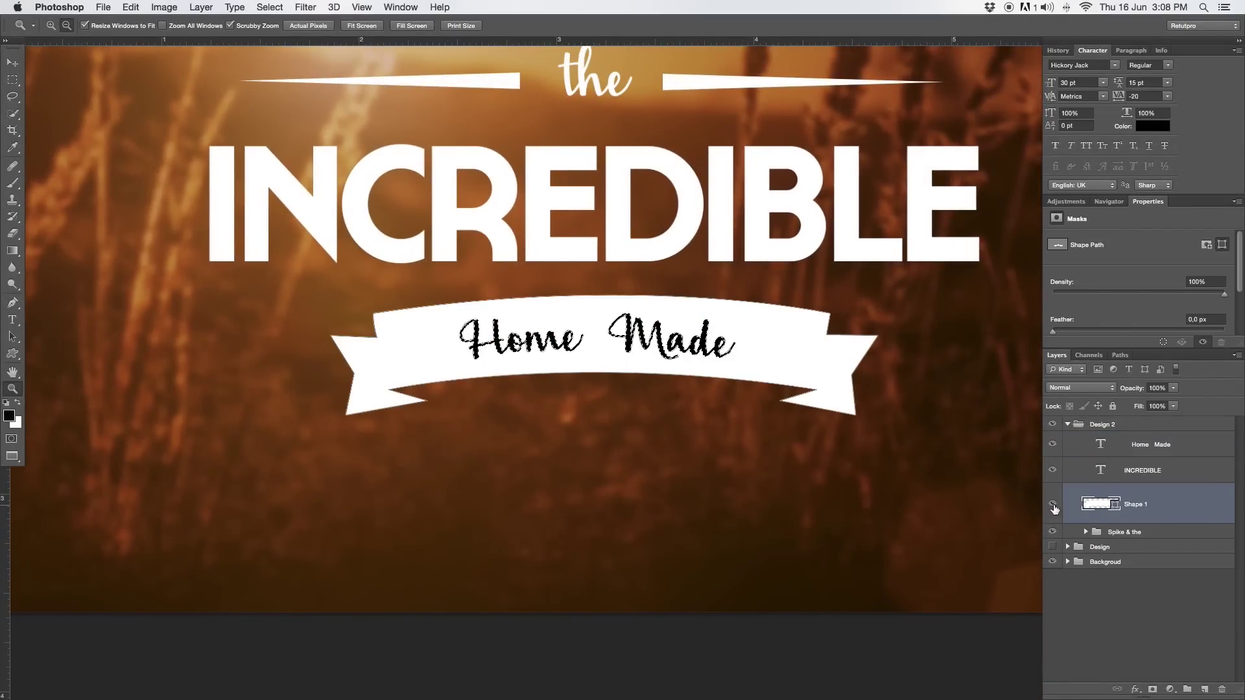
left_click(1053, 505)
left_click(1052, 505)
key("BackSpace")
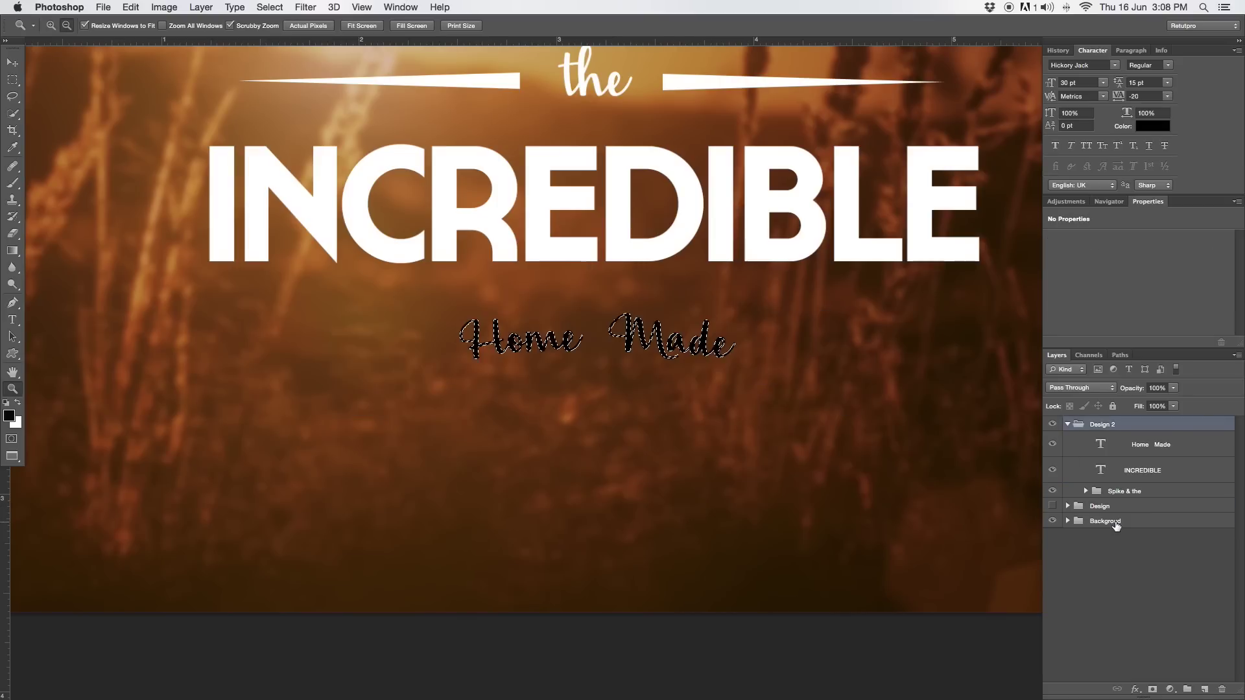
key("super+z")
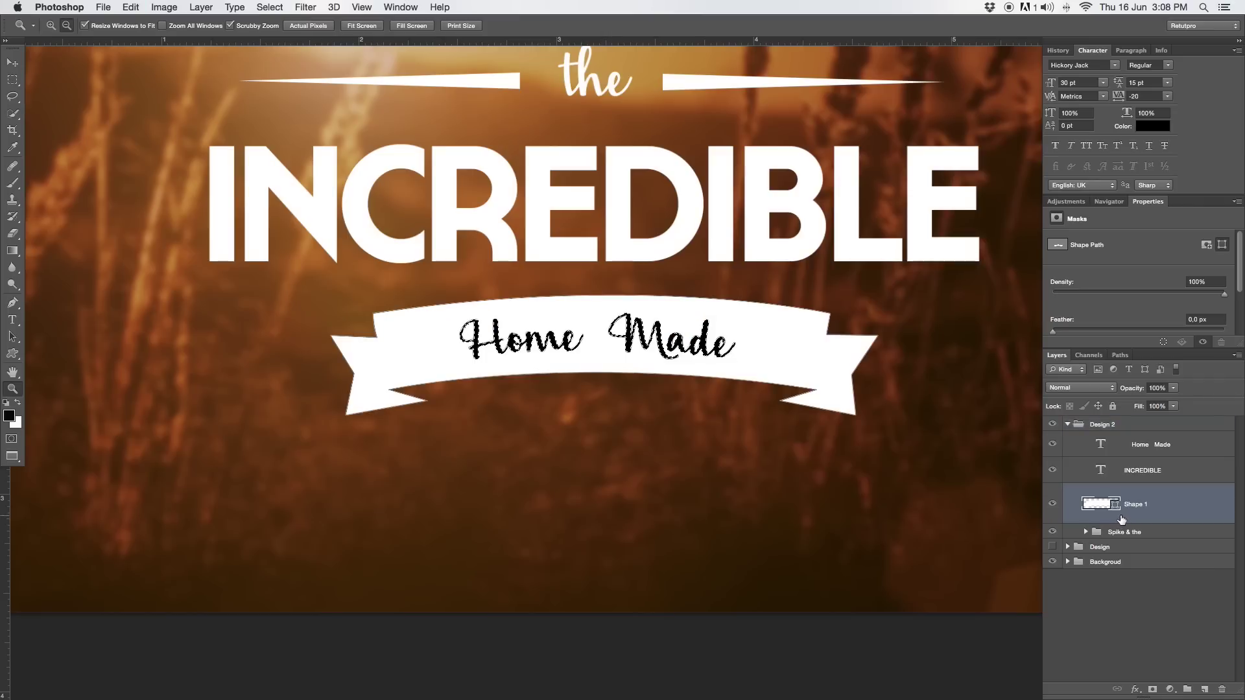
Rasterize the Shape 1 ribbon layer and hide the Home Made layer to reveal the cut-out lettering.
right_click(1161, 502)
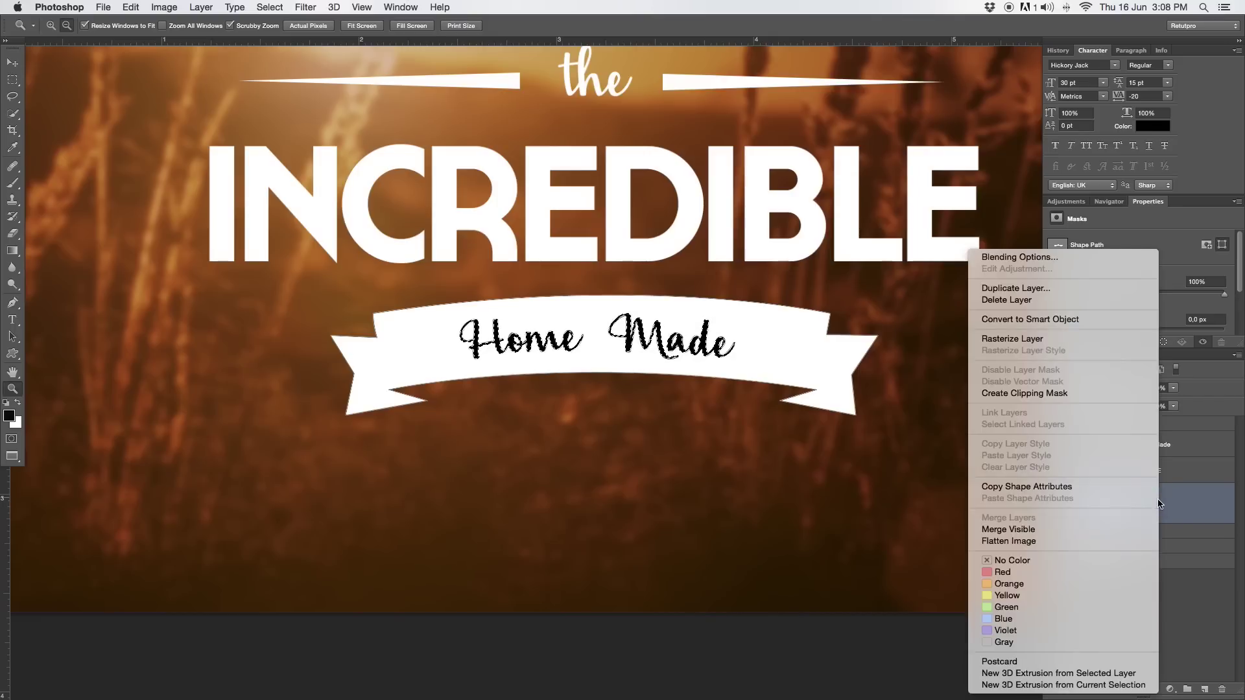
left_click(1093, 342)
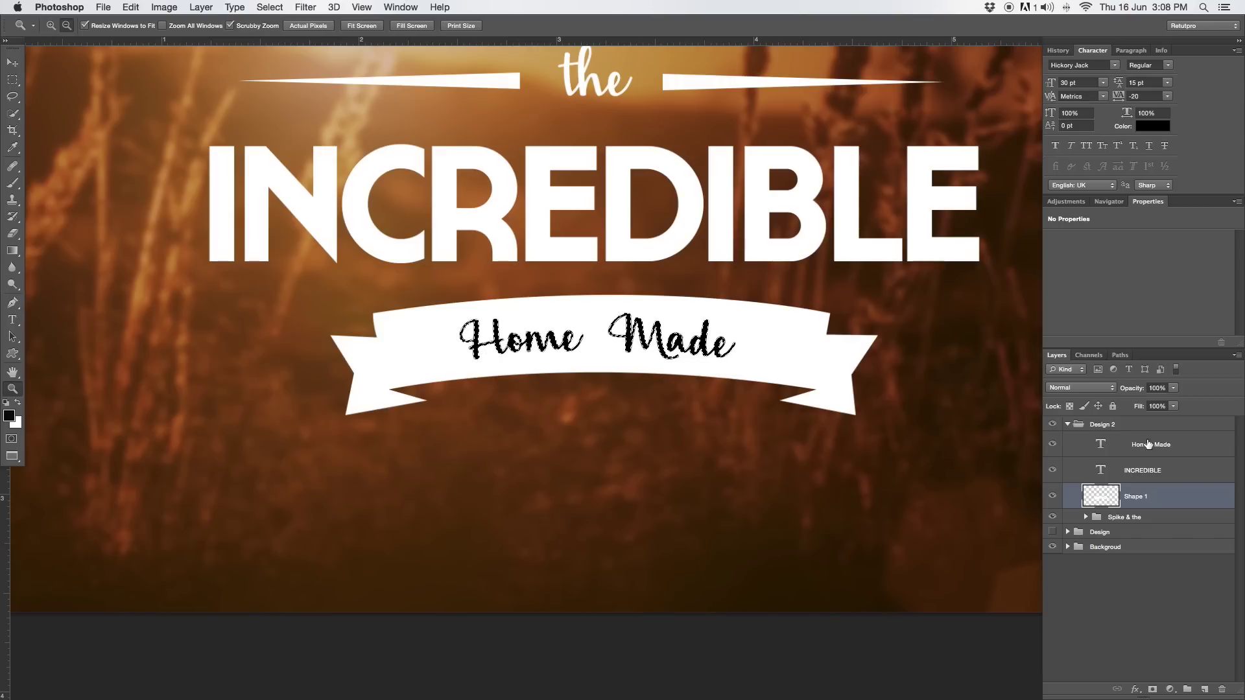
left_click(1073, 445)
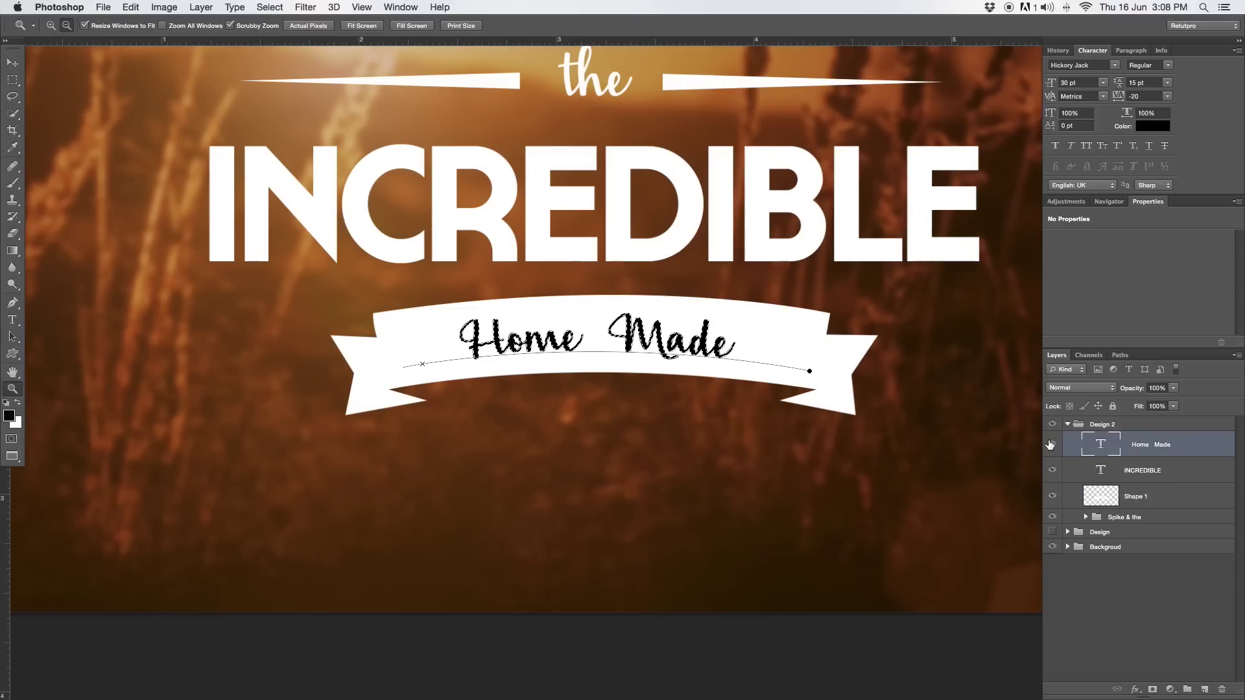
left_click(1051, 444)
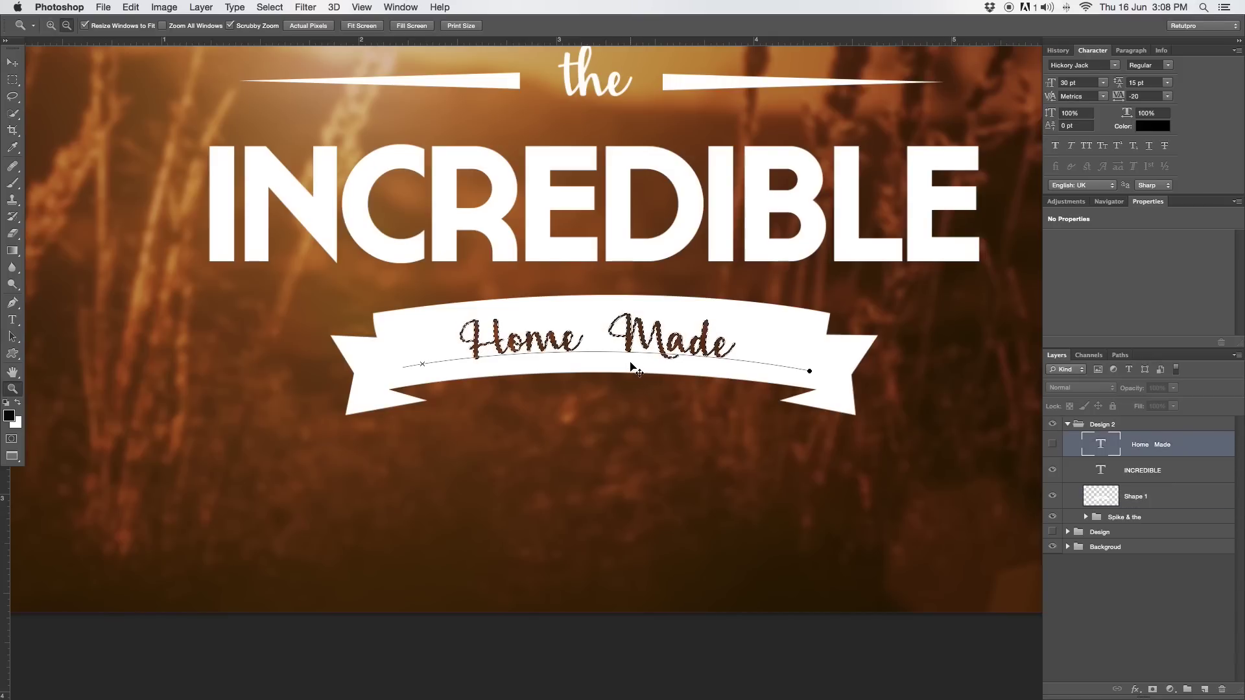
left_click(607, 339, "alt")
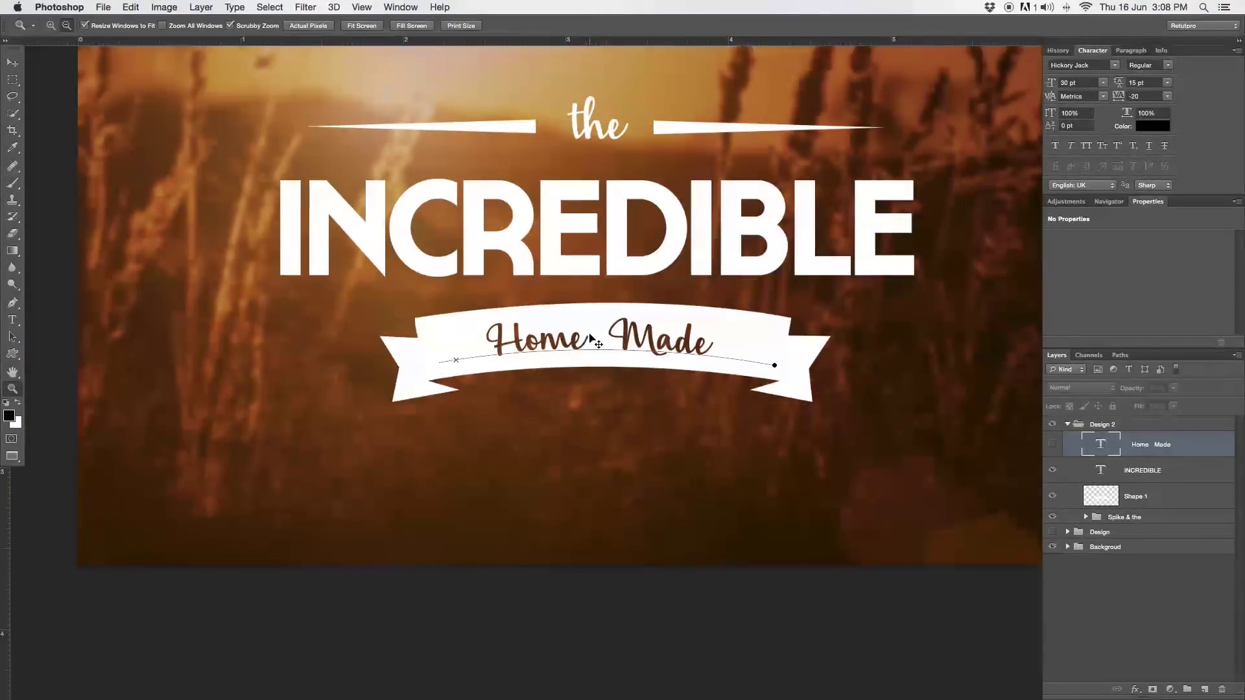
scroll(642, 352, "up", 5)
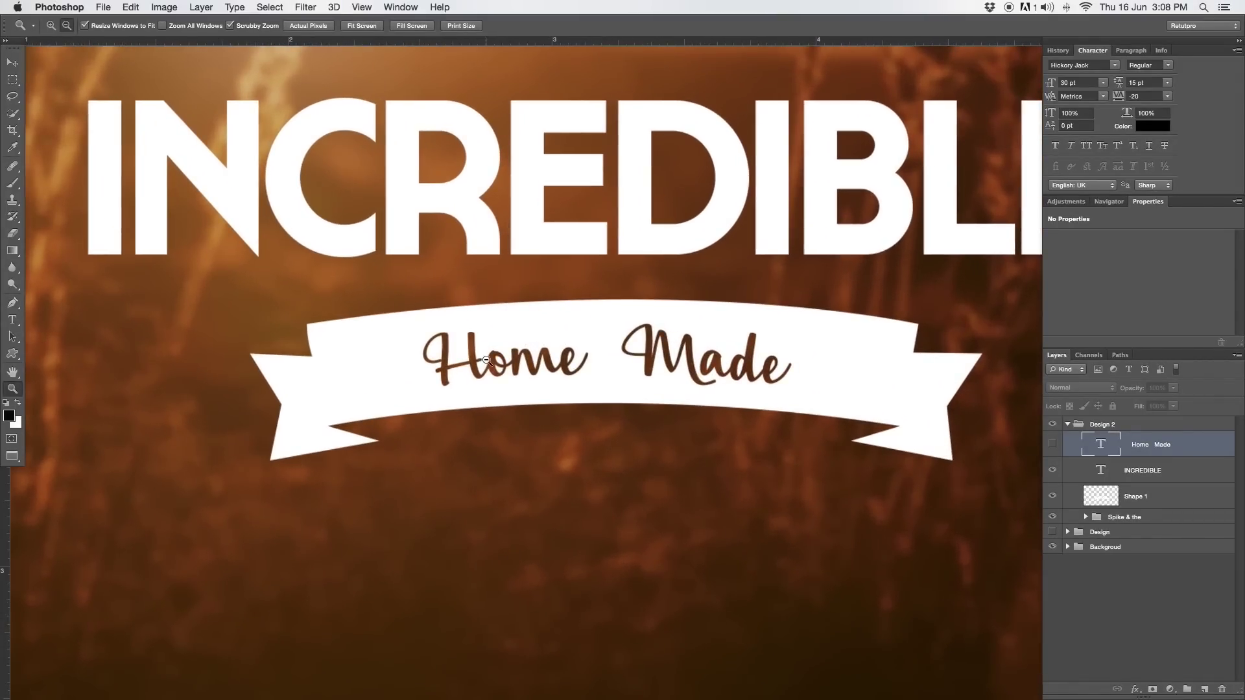
left_click(487, 360, "alt")
key("h")
left_click_drag(744, 384, 678, 334)
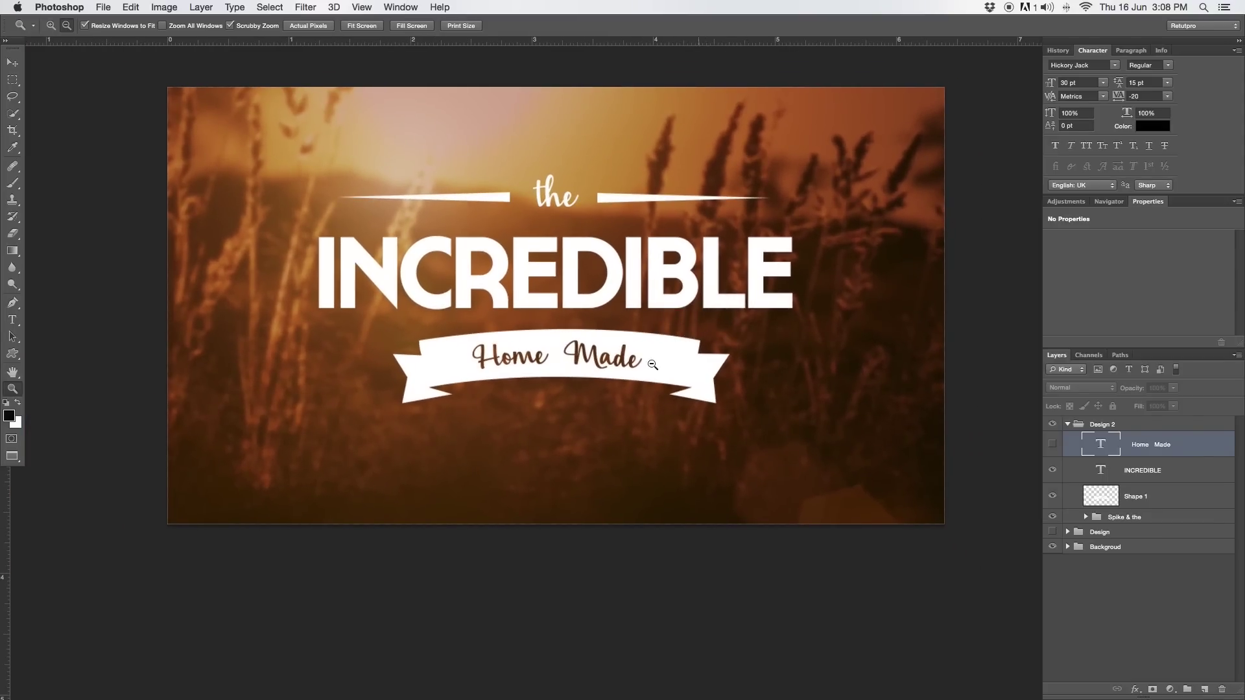
Add a text box below the ribbon reading 'SINCE 1973'.
left_click(12, 321)
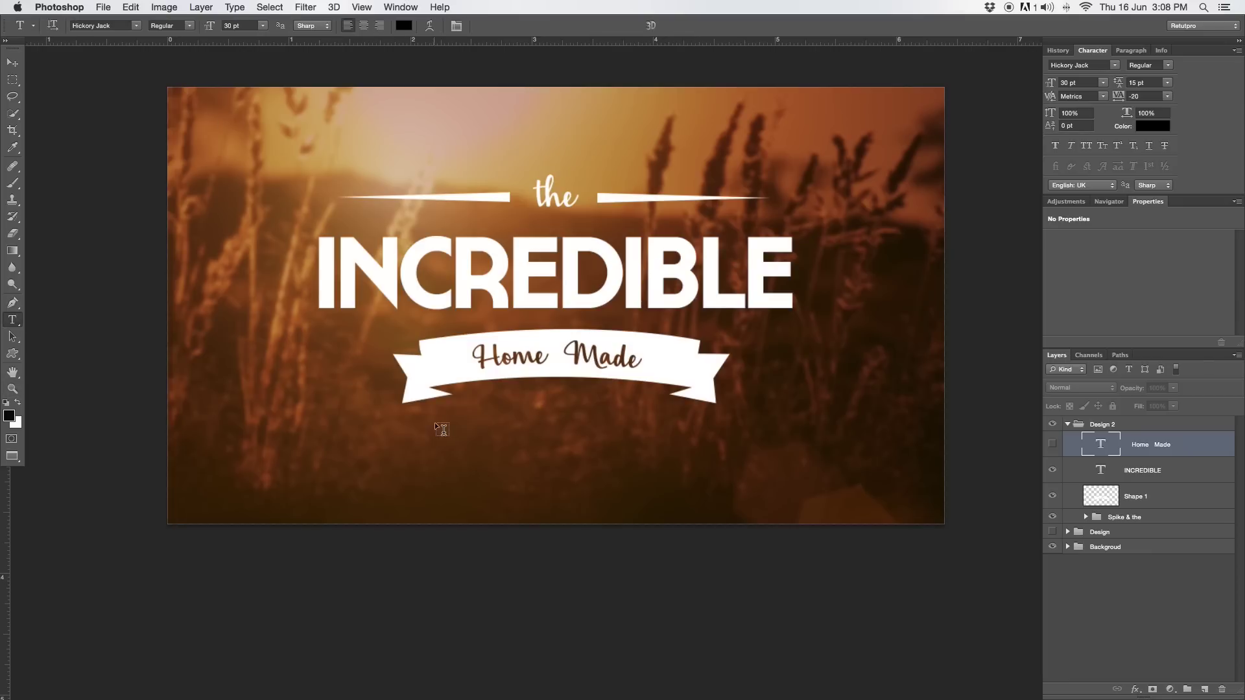
left_click_drag(475, 414, 665, 484)
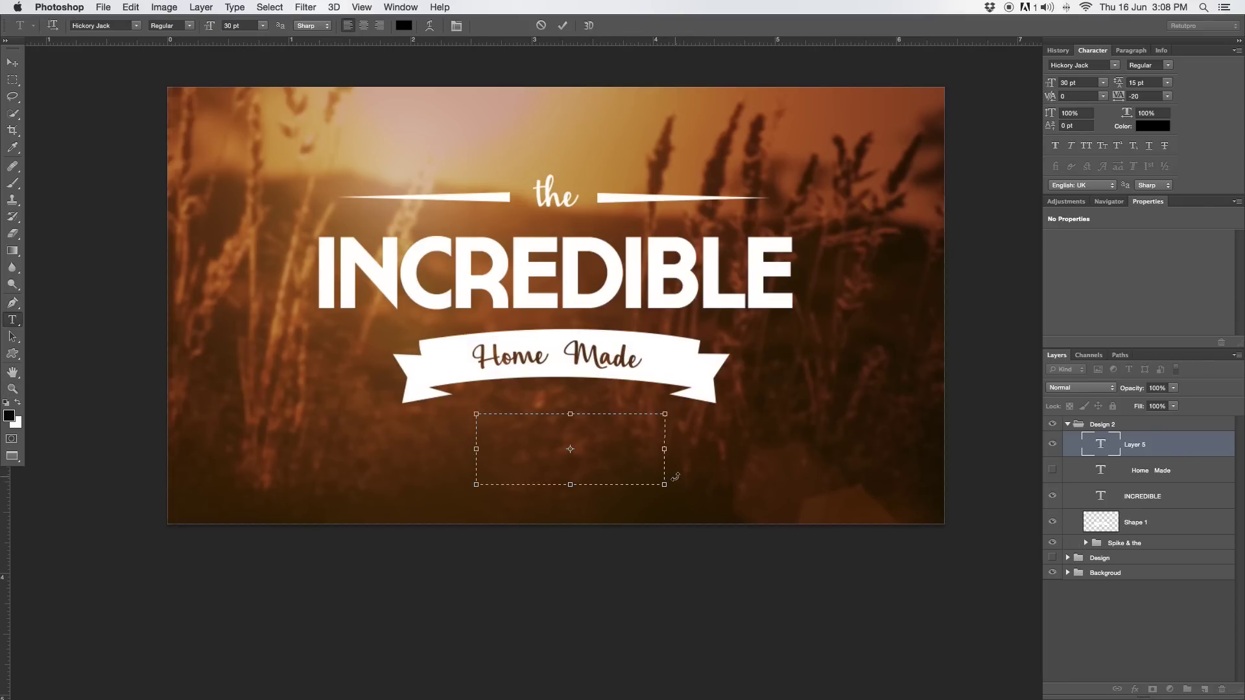
type("SINCE")
key("super+a")
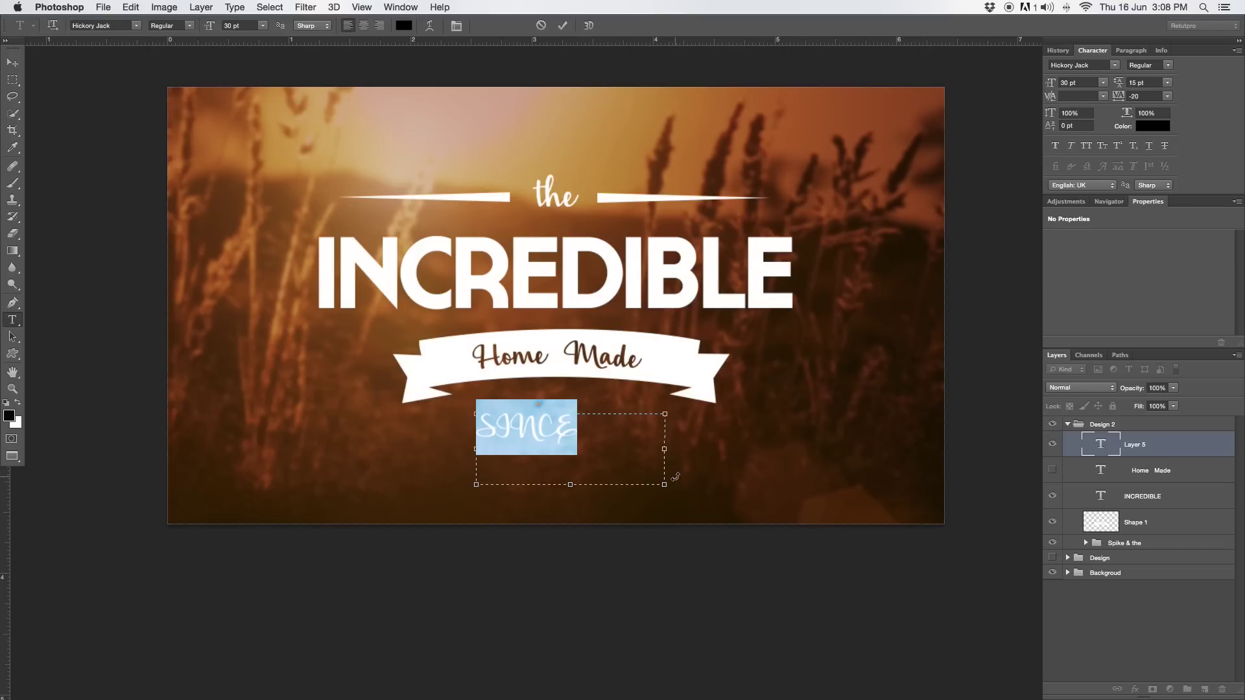
type("SINCE")
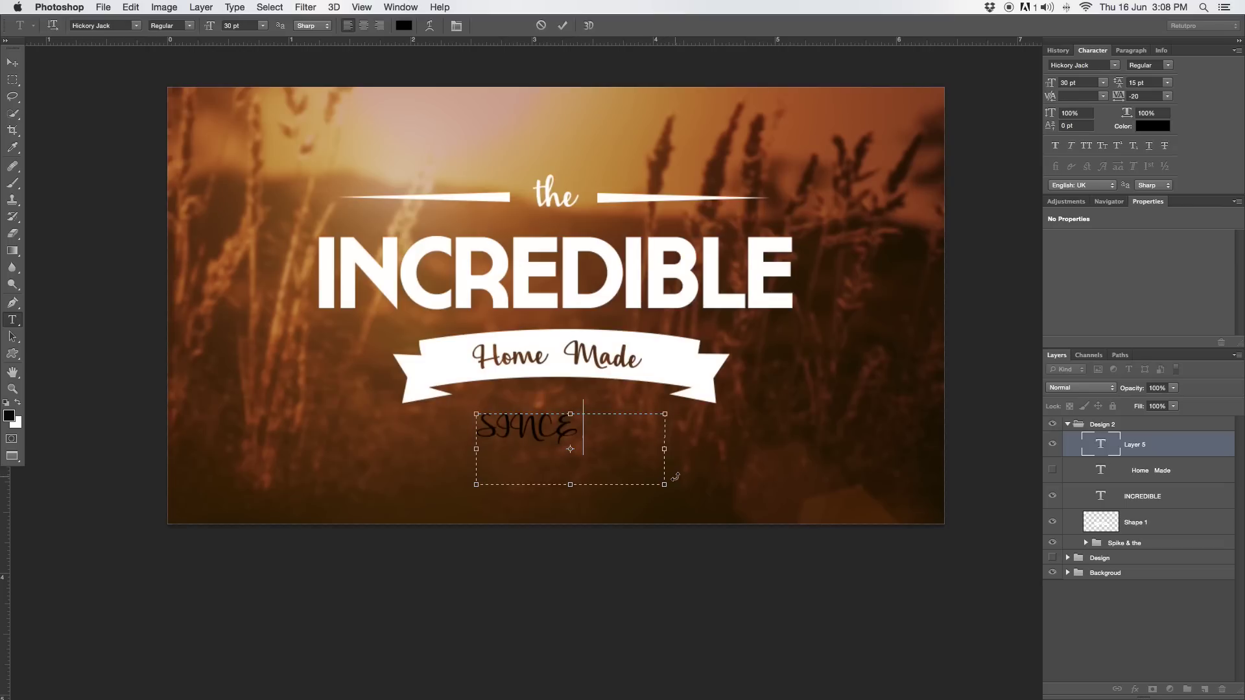
type(" 1973")
Set SINCE 1973 in Helvetica Neue at 7 pt.
left_click(132, 25)
type("HACKED")
key("Return")
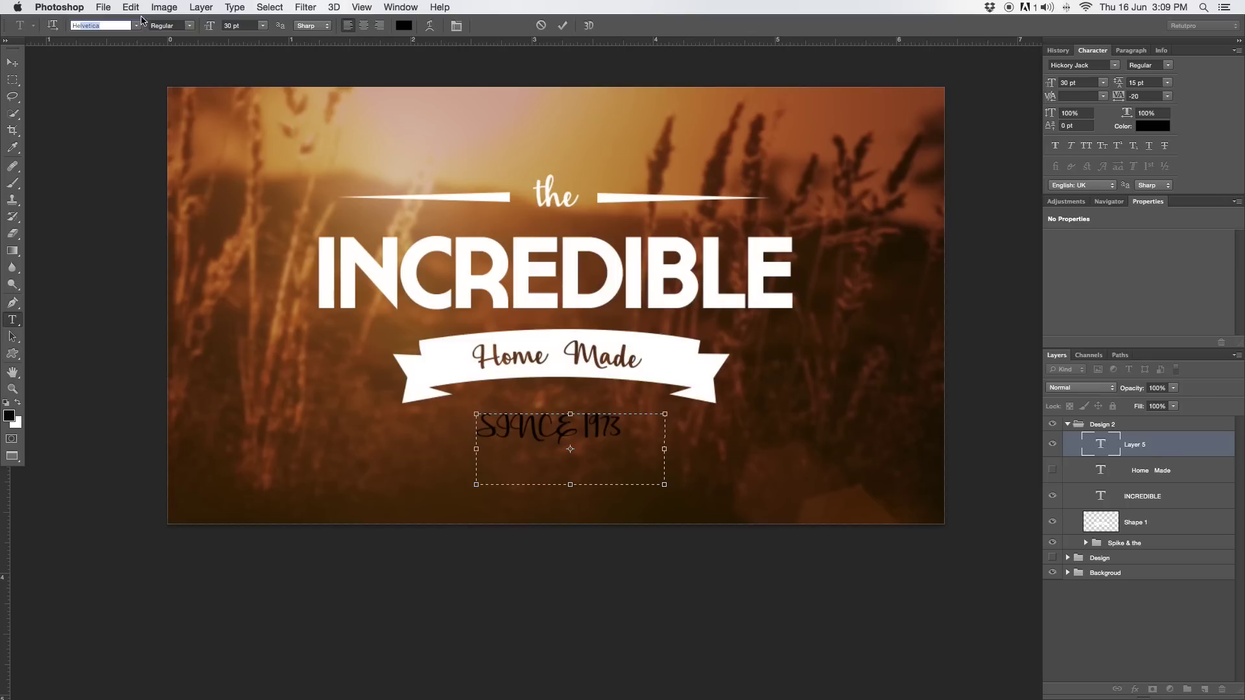
left_click(137, 25)
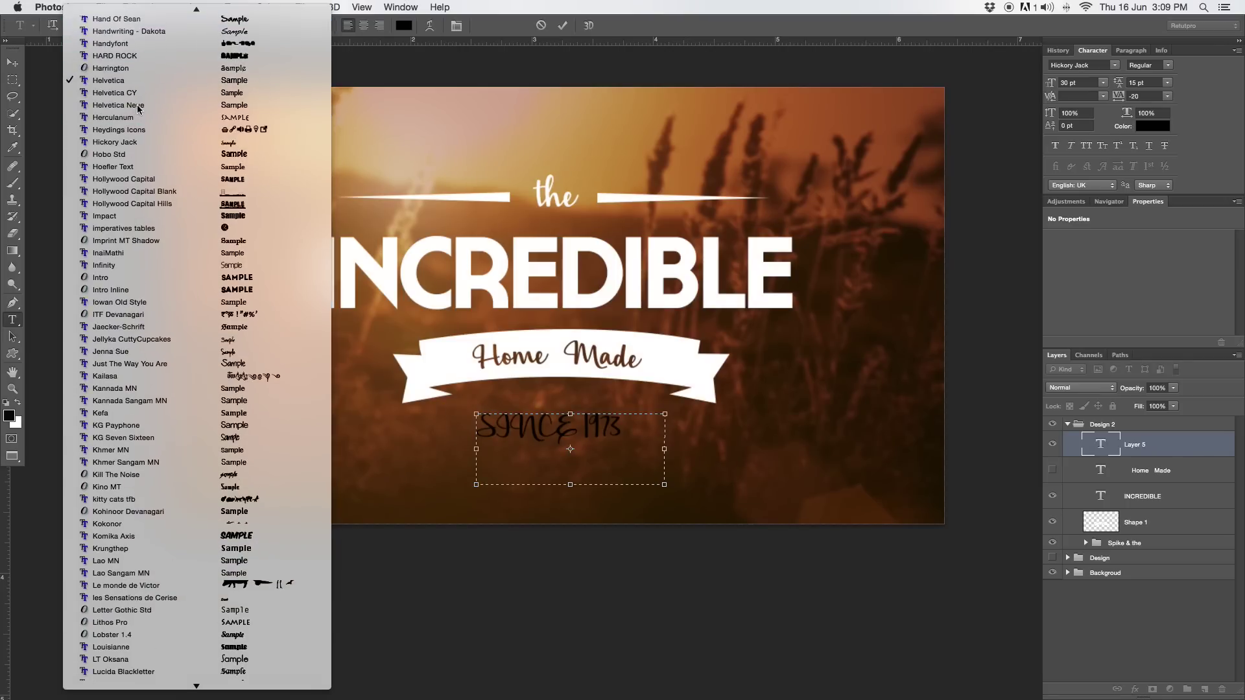
key("Escape")
key("super+a")
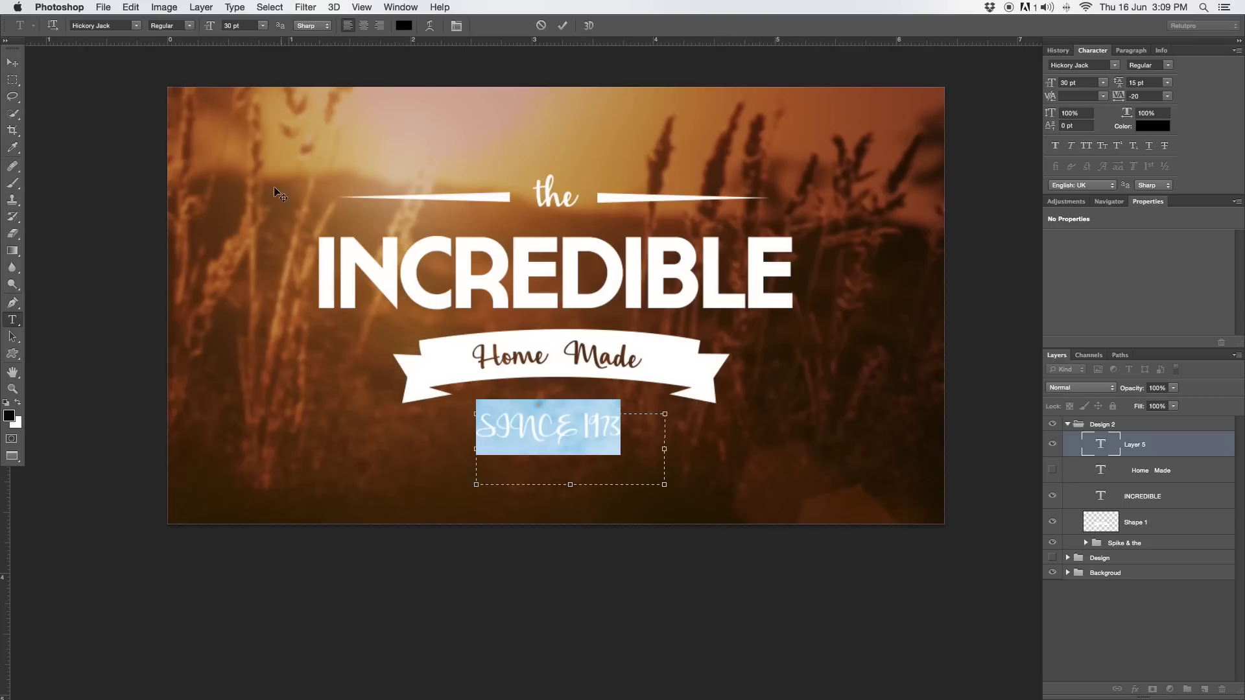
left_click(137, 25)
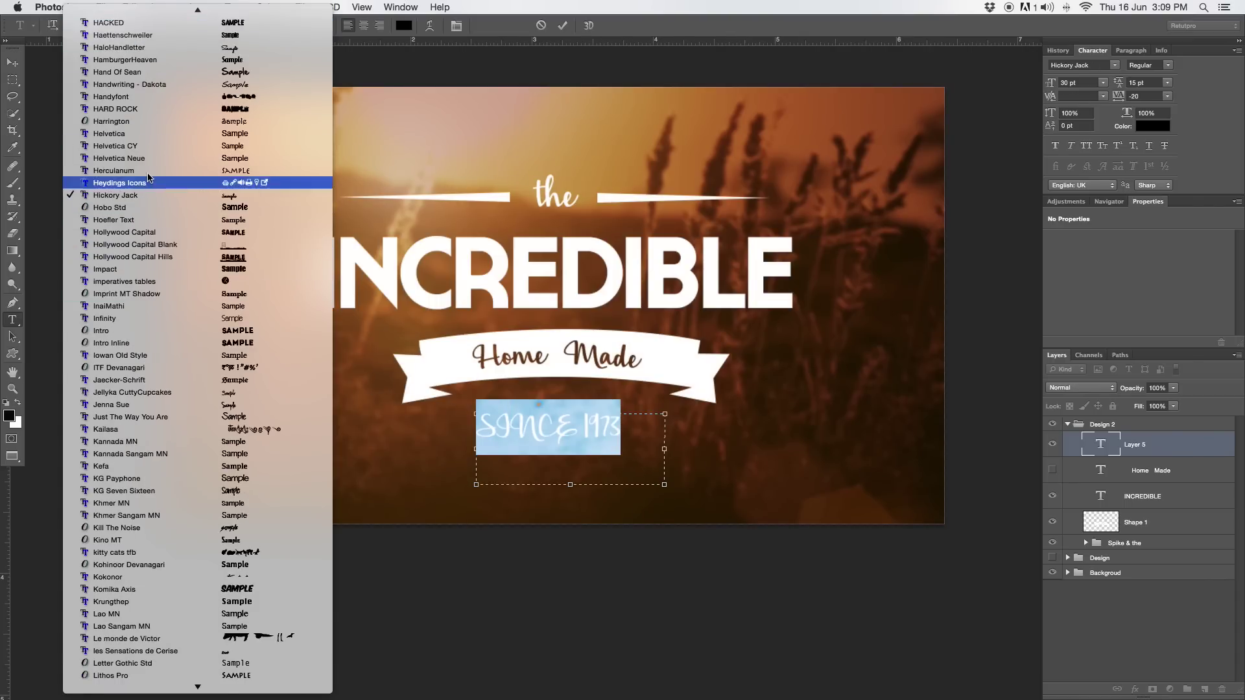
left_click(119, 158)
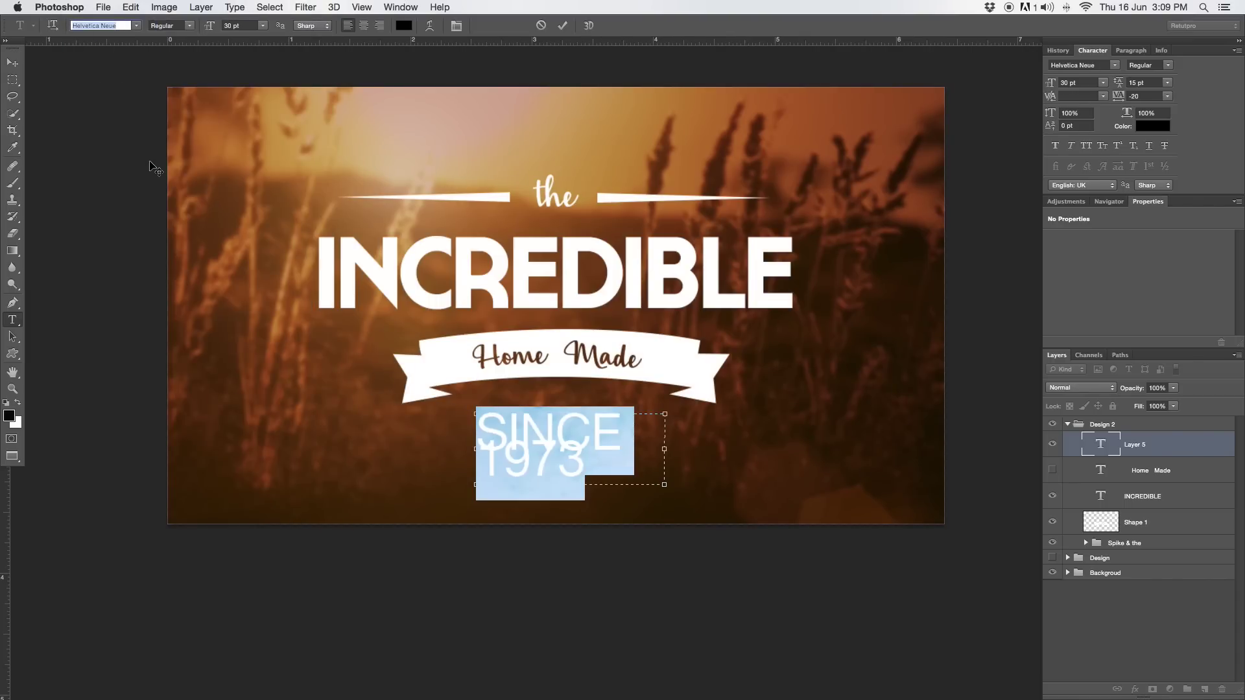
left_click_drag(210, 26, 205, 29)
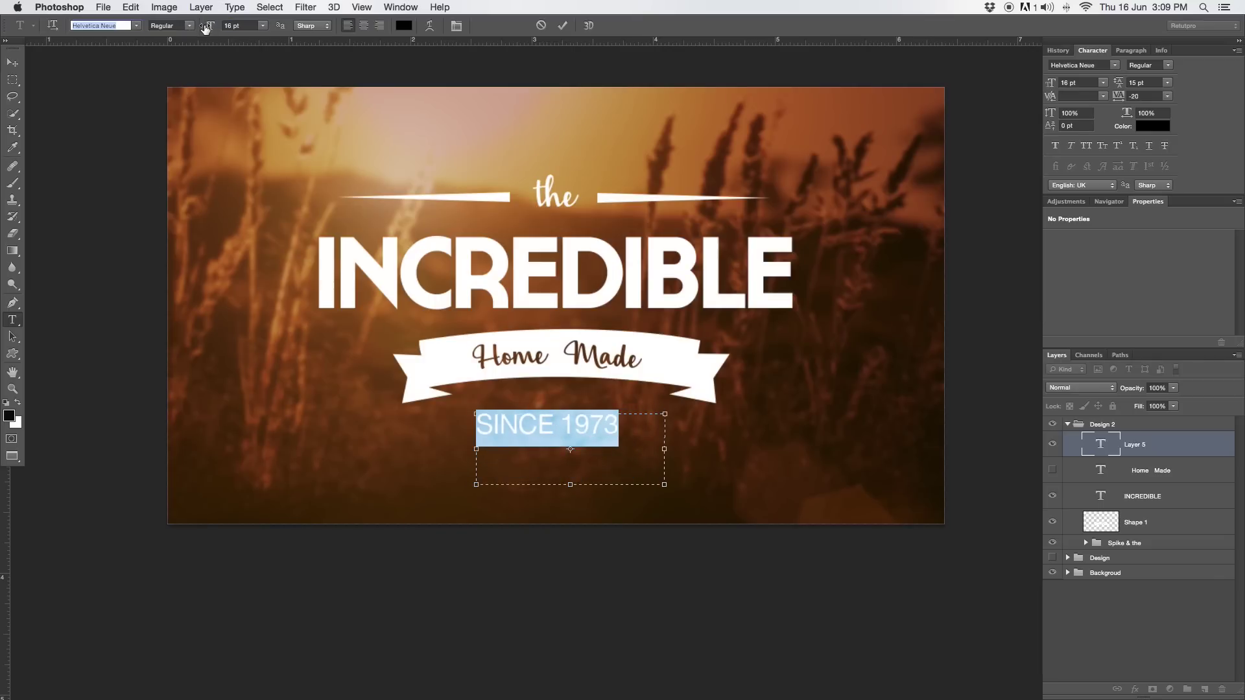
key("Tab")
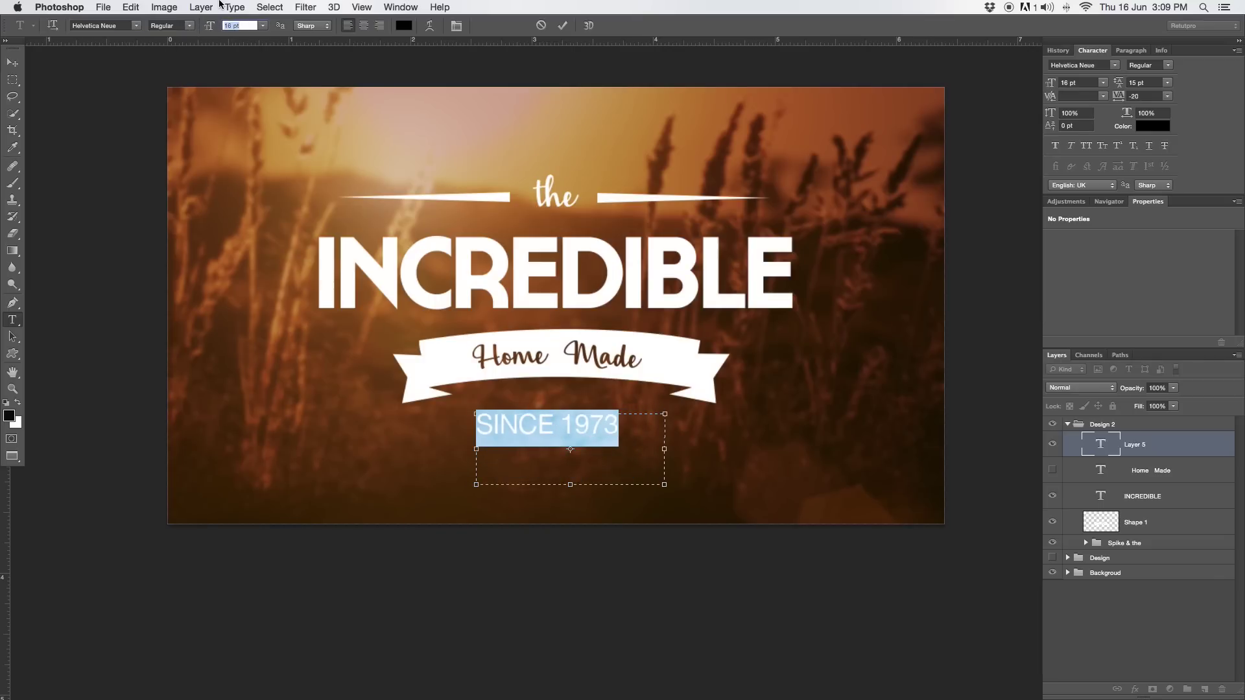
type("7")
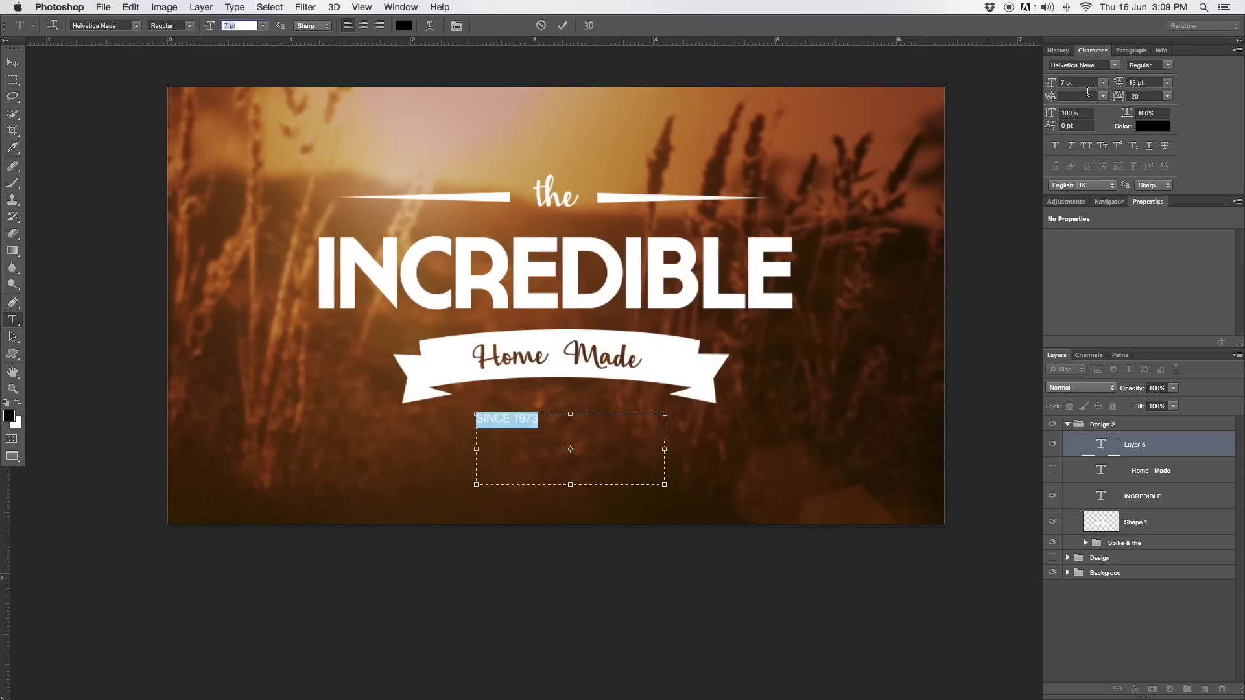
Set the SINCE 1973 tracking to 320 and commit the text.
left_click(1140, 95)
type("3")
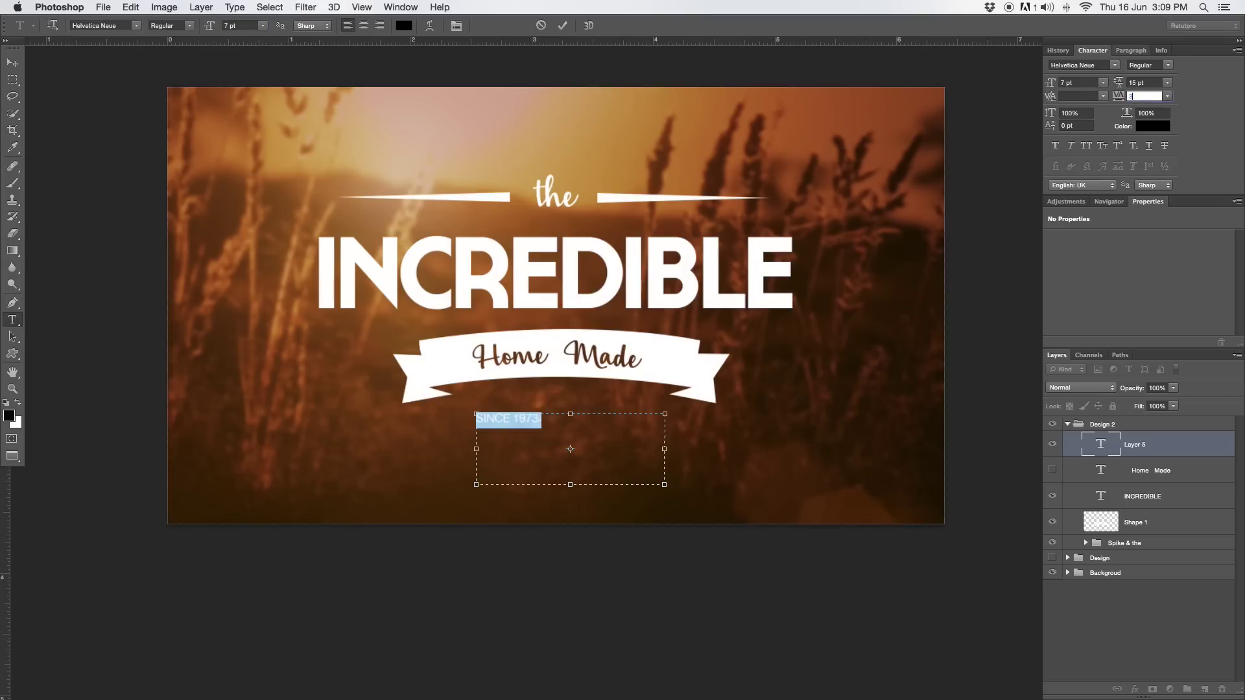
type("00")
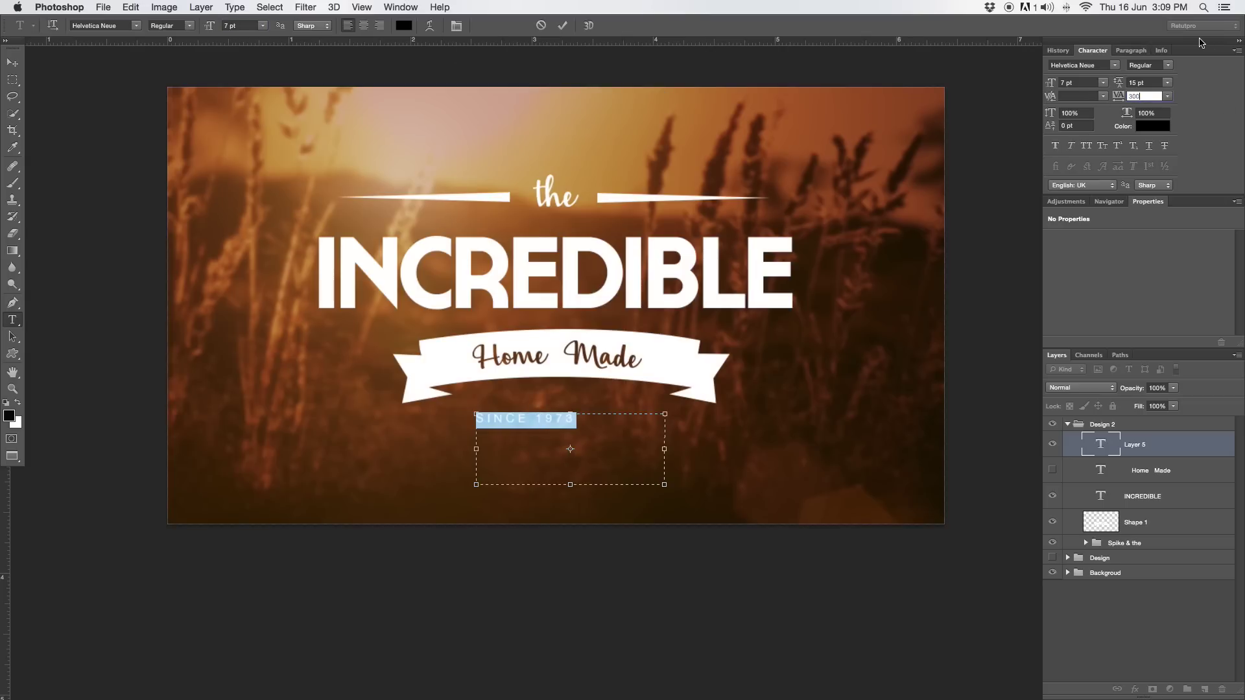
key("BackSpace")
key("BackSpace")
type("20")
left_click(563, 25)
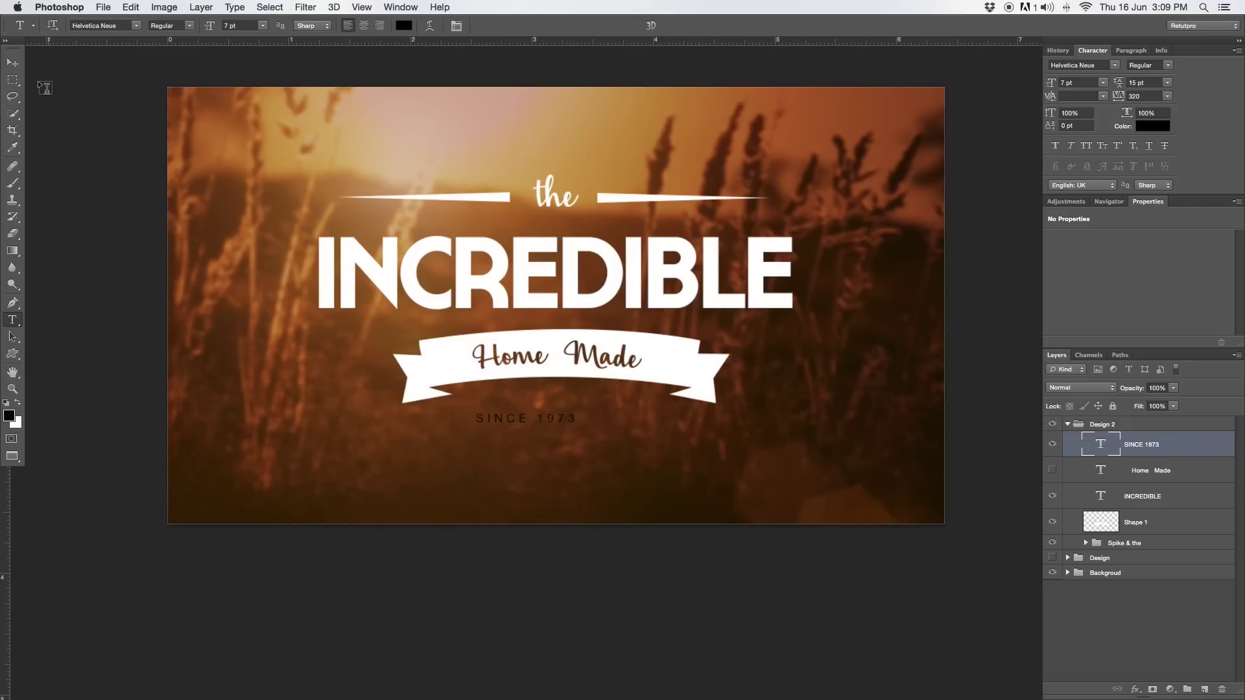
Colour SINCE 1973 white, sampled from INCREDIBLE, and centre it beneath the ribbon.
left_click(531, 423)
key("super+a")
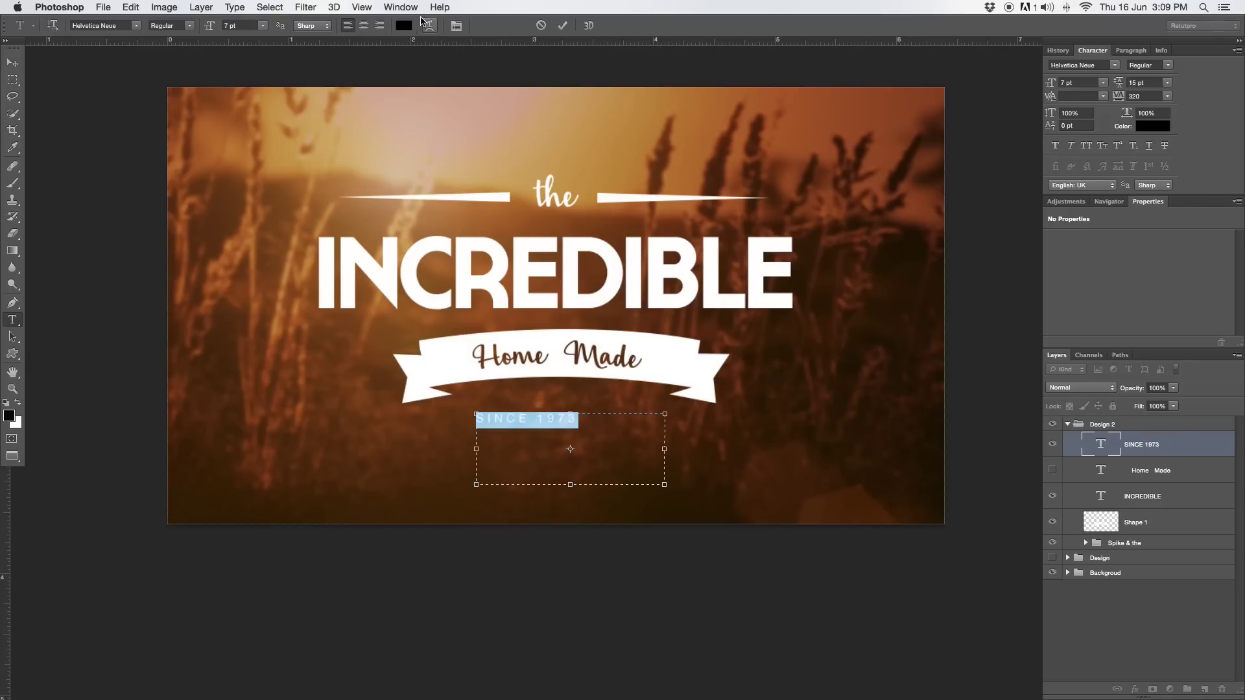
left_click(404, 26)
left_click(431, 302)
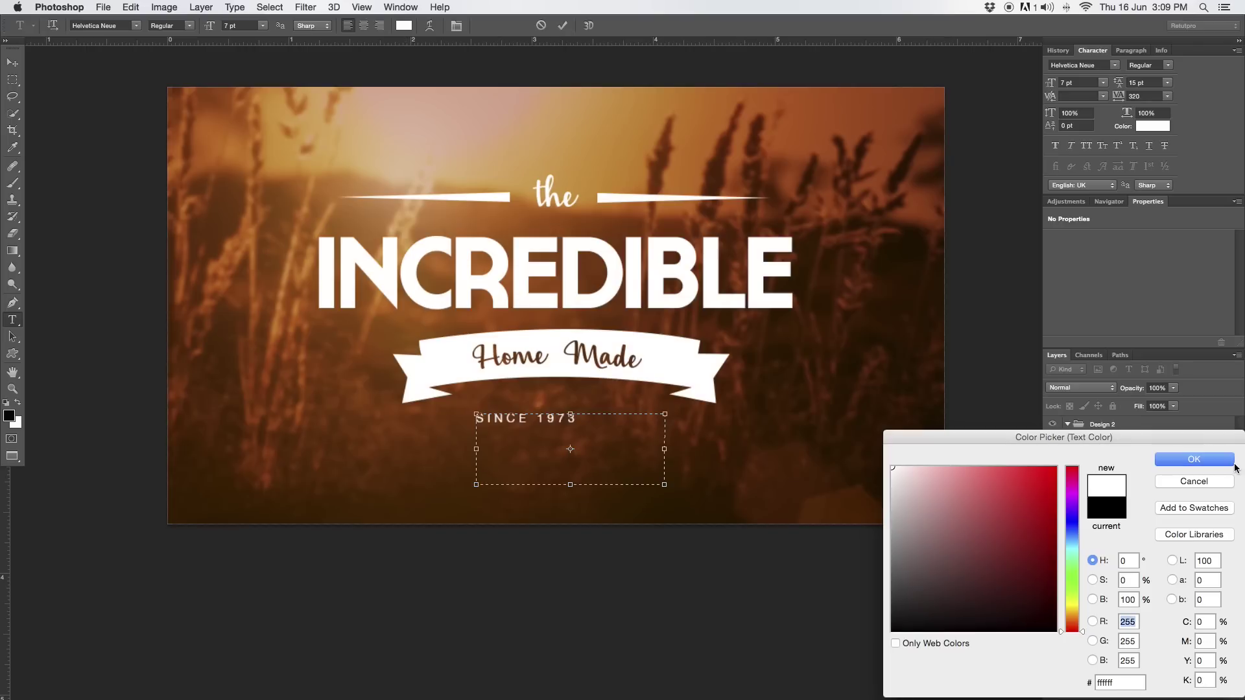
left_click(1194, 459)
left_click(562, 25)
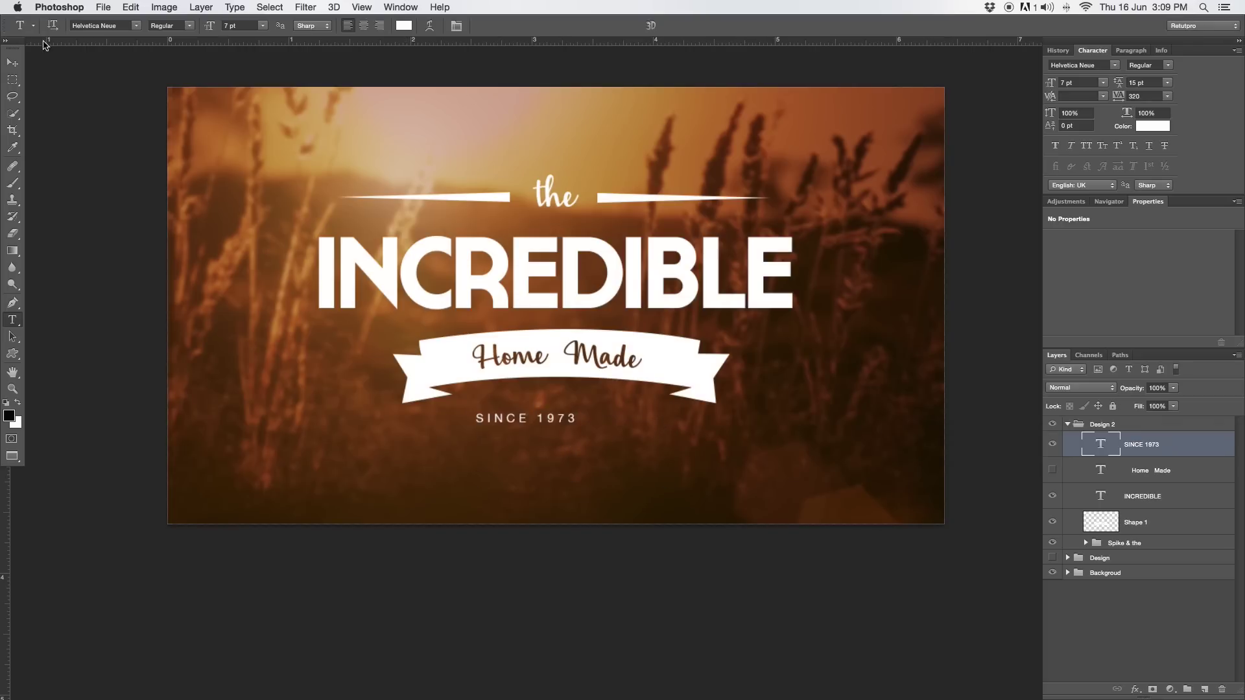
left_click(13, 62)
left_click_drag(549, 428, 583, 424)
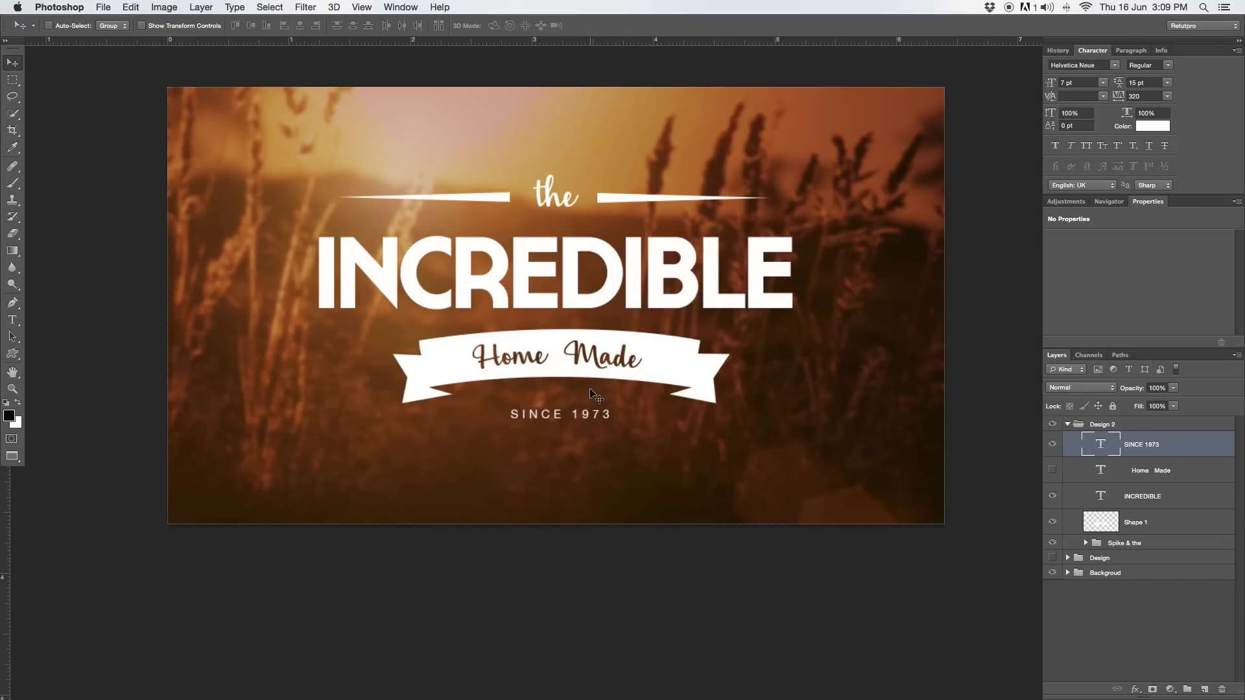
key("Down")
Draw a swoosh custom shape near the bottom of the canvas.
left_click_drag(12, 353, 47, 409)
left_click(487, 30)
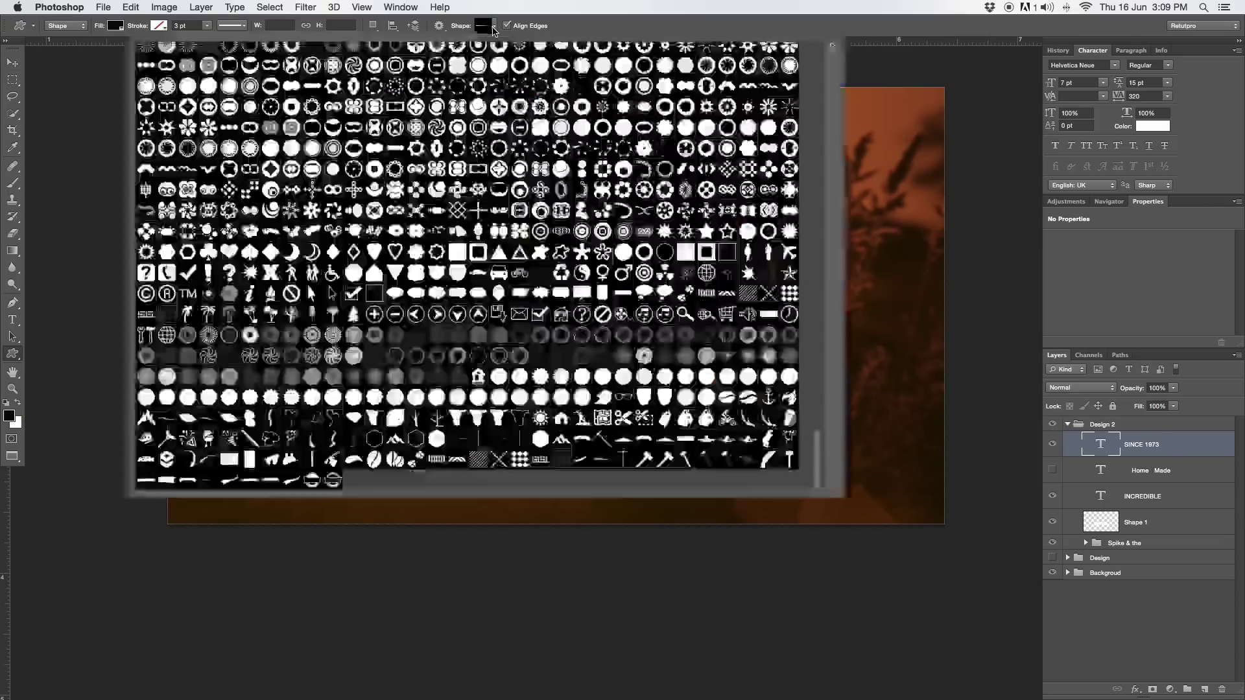
left_click(487, 29)
left_click(487, 29)
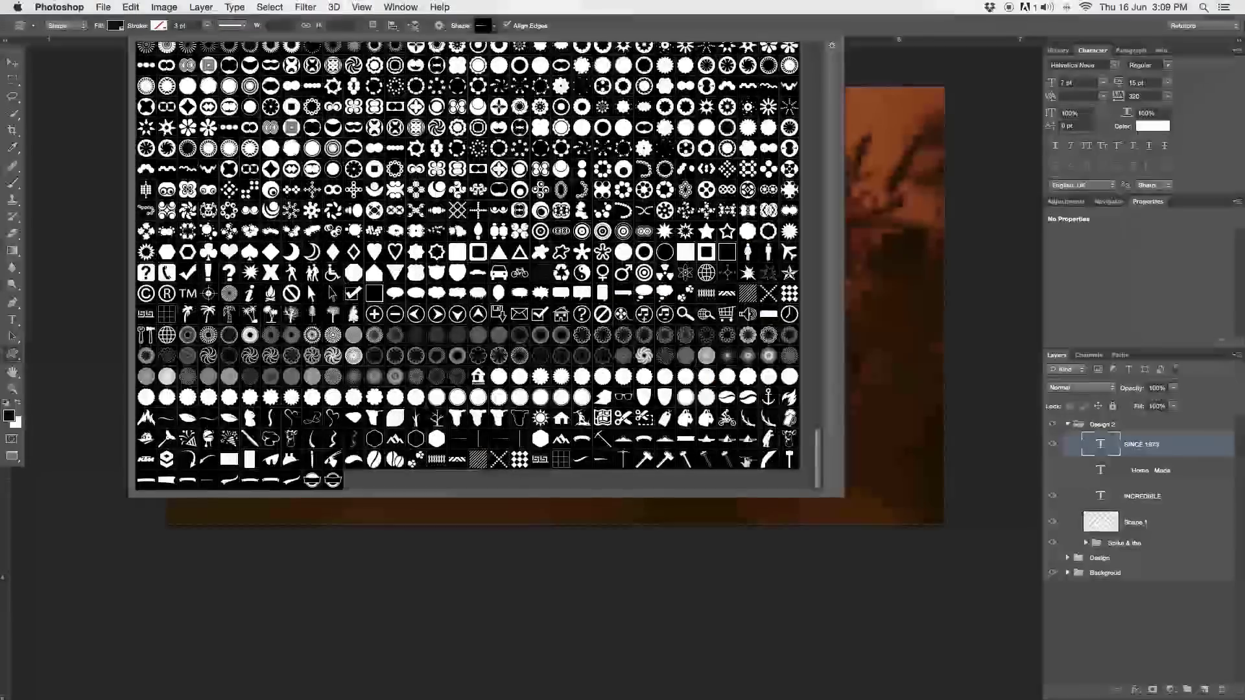
left_click(228, 480)
left_click(228, 481)
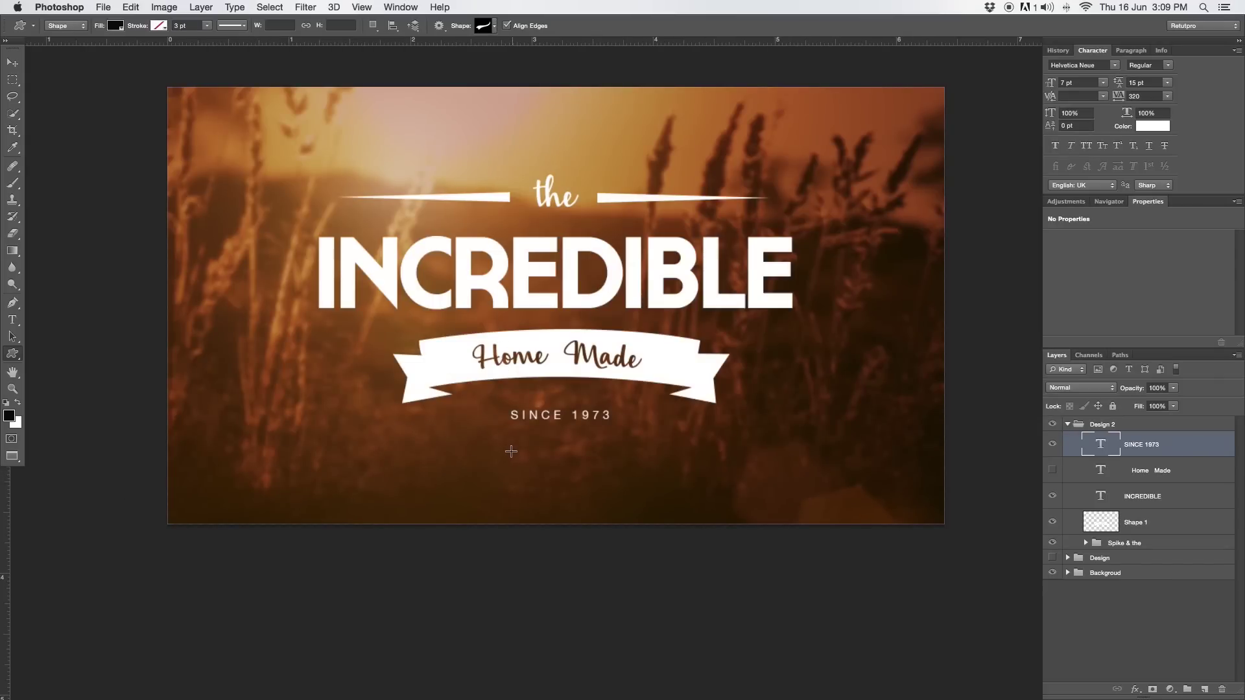
left_click_drag(500, 456, 789, 541)
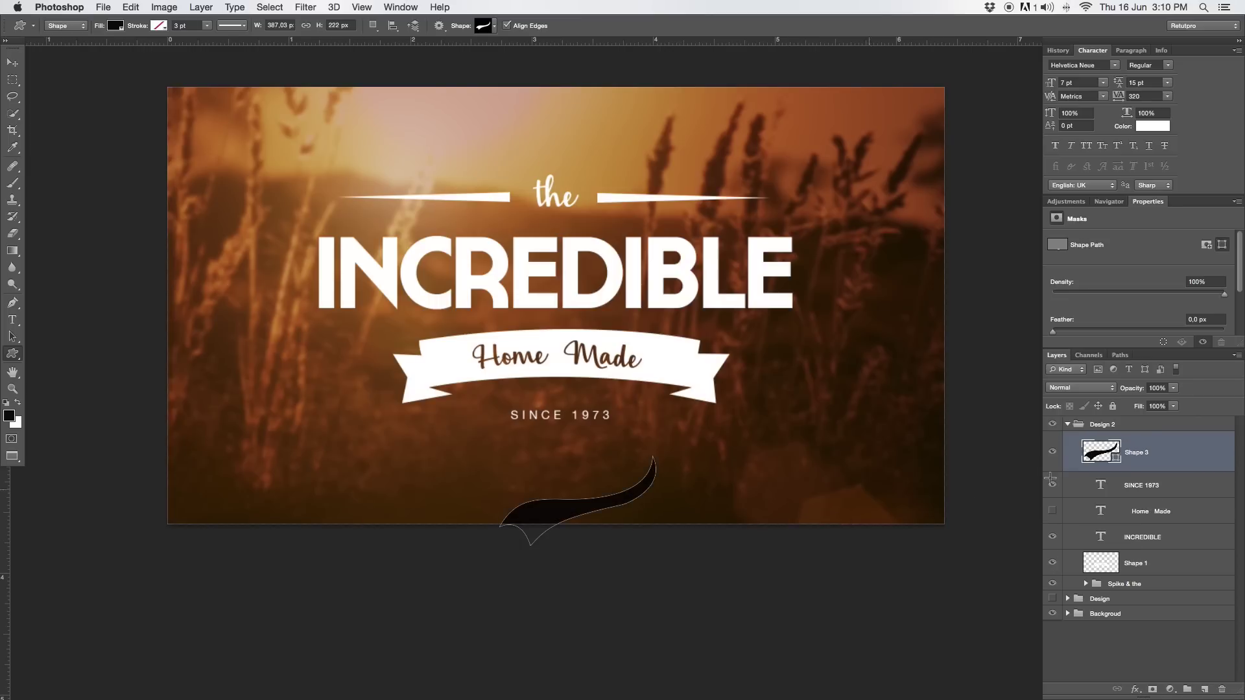
Move the swoosh under SINCE 1973 and rotate it about 7.5 degrees.
key("v")
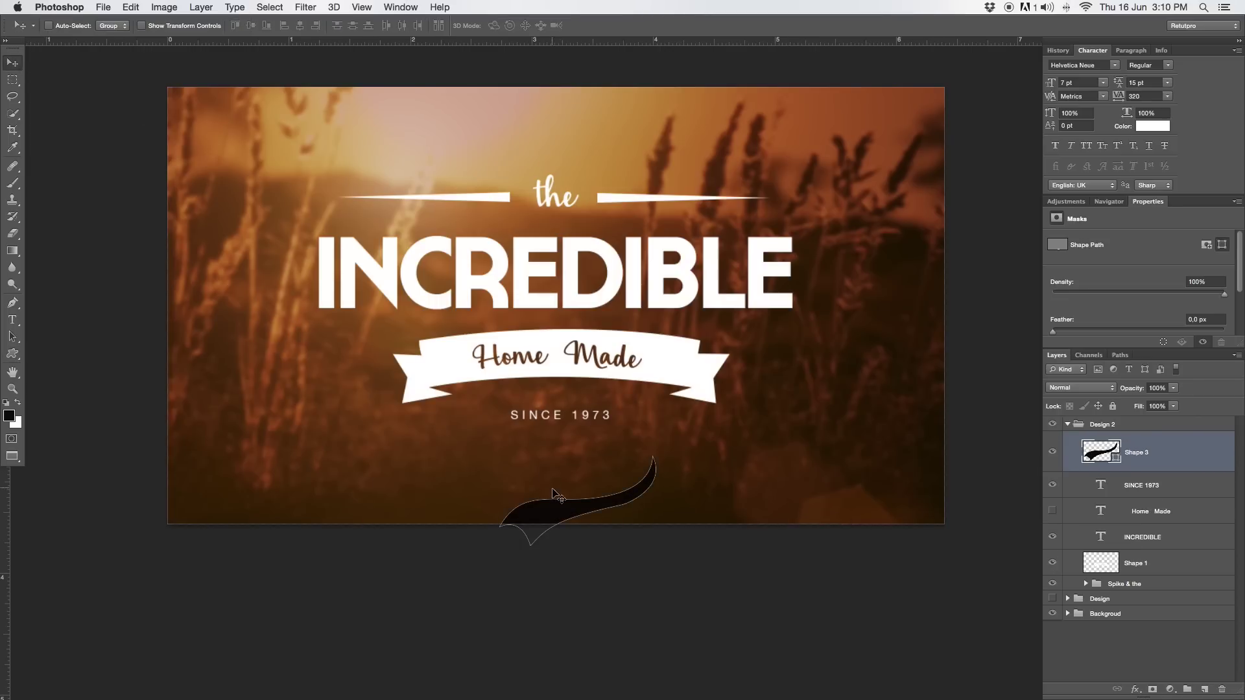
left_click_drag(551, 497, 533, 442)
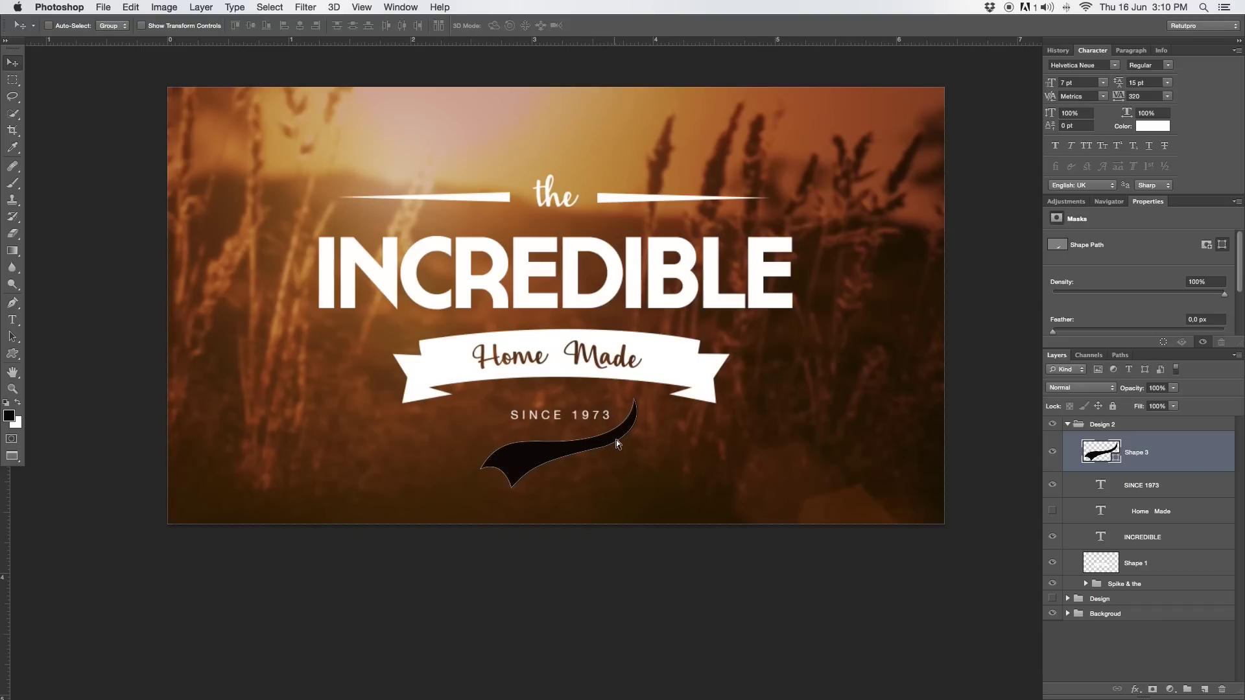
key("ctrl+t")
left_click_drag(667, 402, 672, 413)
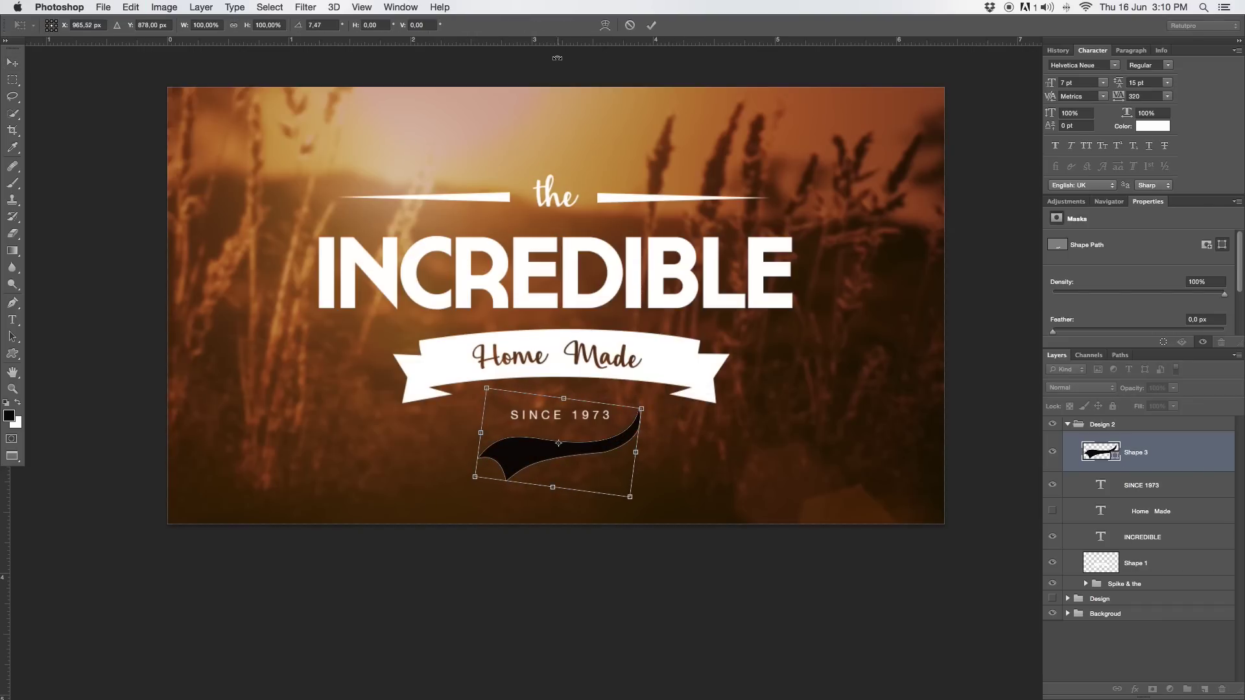
left_click(652, 25)
left_click_drag(572, 443, 572, 442)
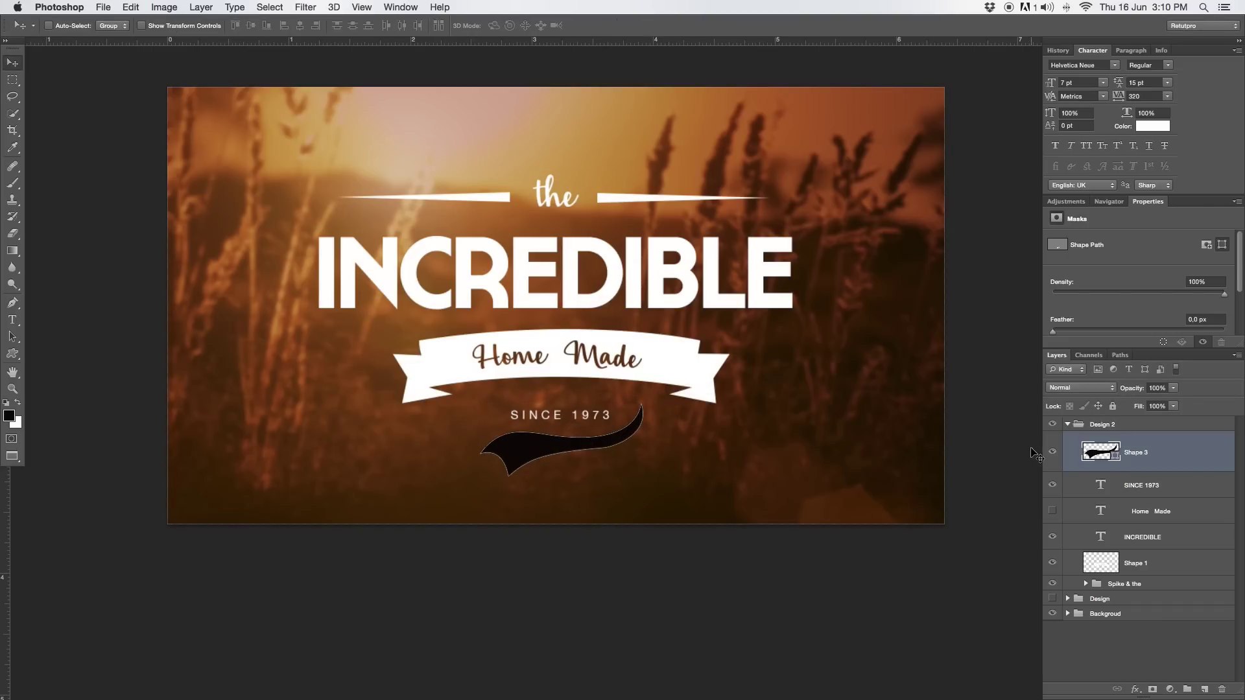
Set the swoosh's fill colour to white.
double_click(1101, 452)
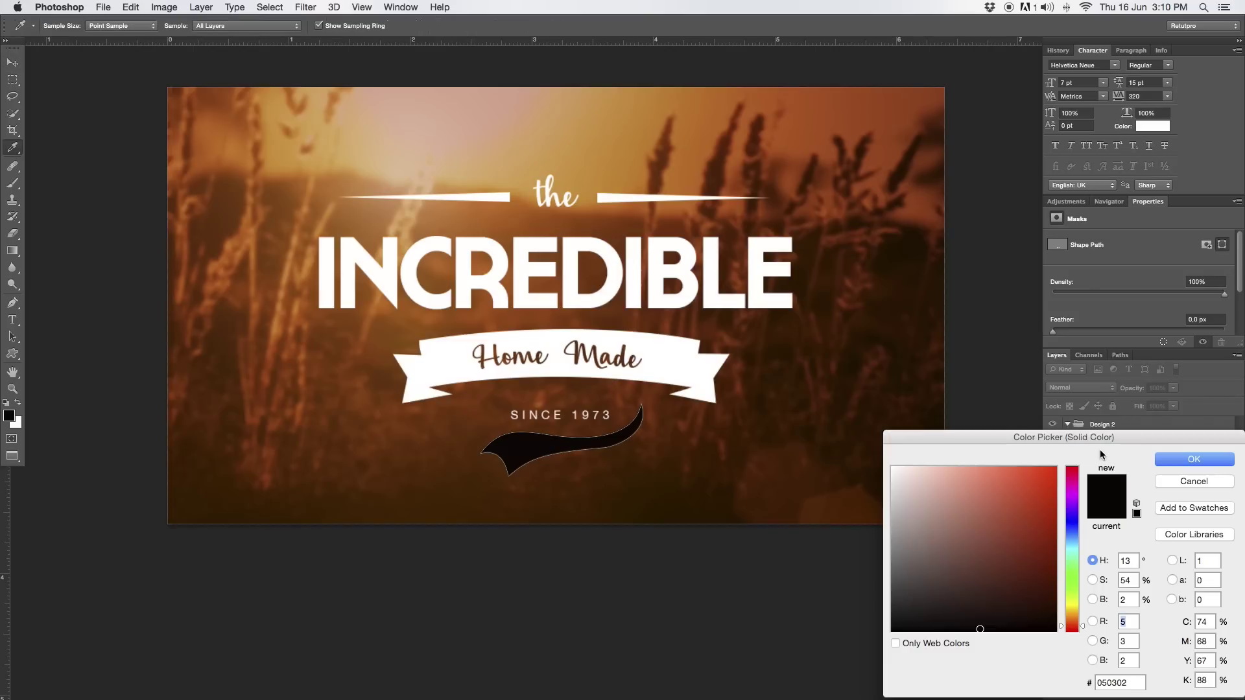
left_click_drag(991, 511, 752, 383)
left_click(1226, 459)
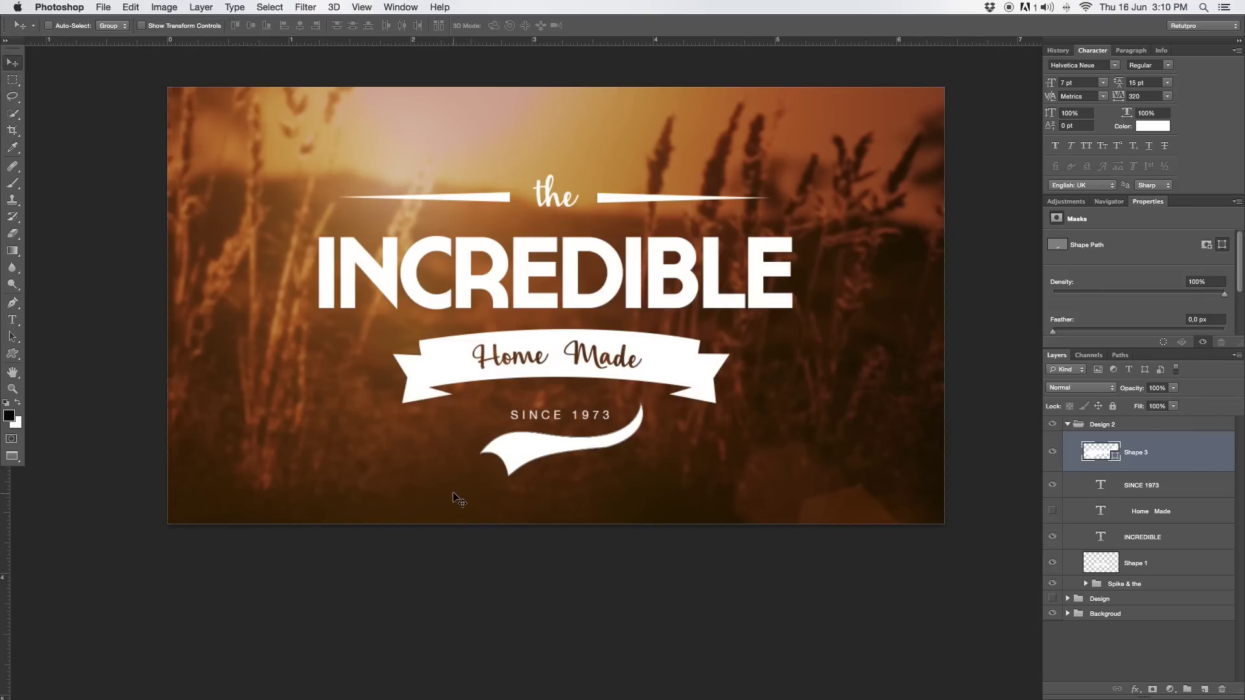
key("super+h")
Scale SINCE 1973 and the swoosh together to about 85% and nudge them into place.
left_click(1171, 496, "shift")
key("Down")
key("Down")
key("Down")
key("Left")
key("Left")
key("Left")
key("Left")
key("Left")
key("Left")
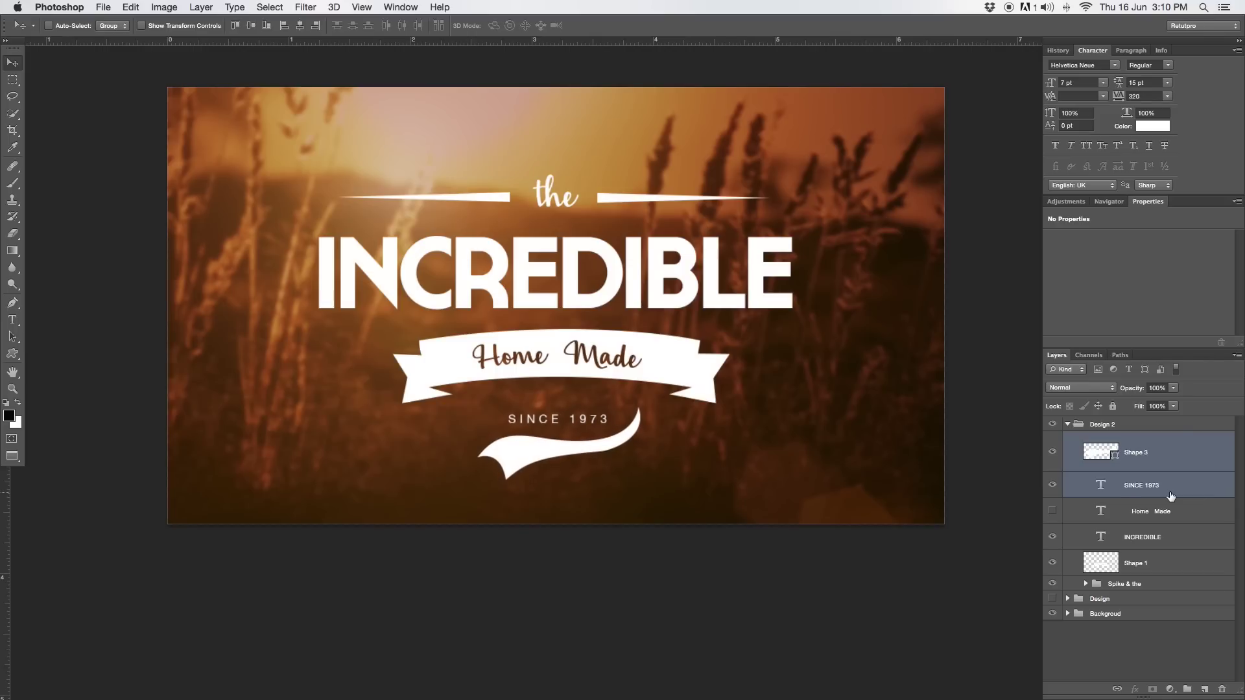
key("super+t")
left_click_drag(699, 405, 664, 419)
left_click(651, 25)
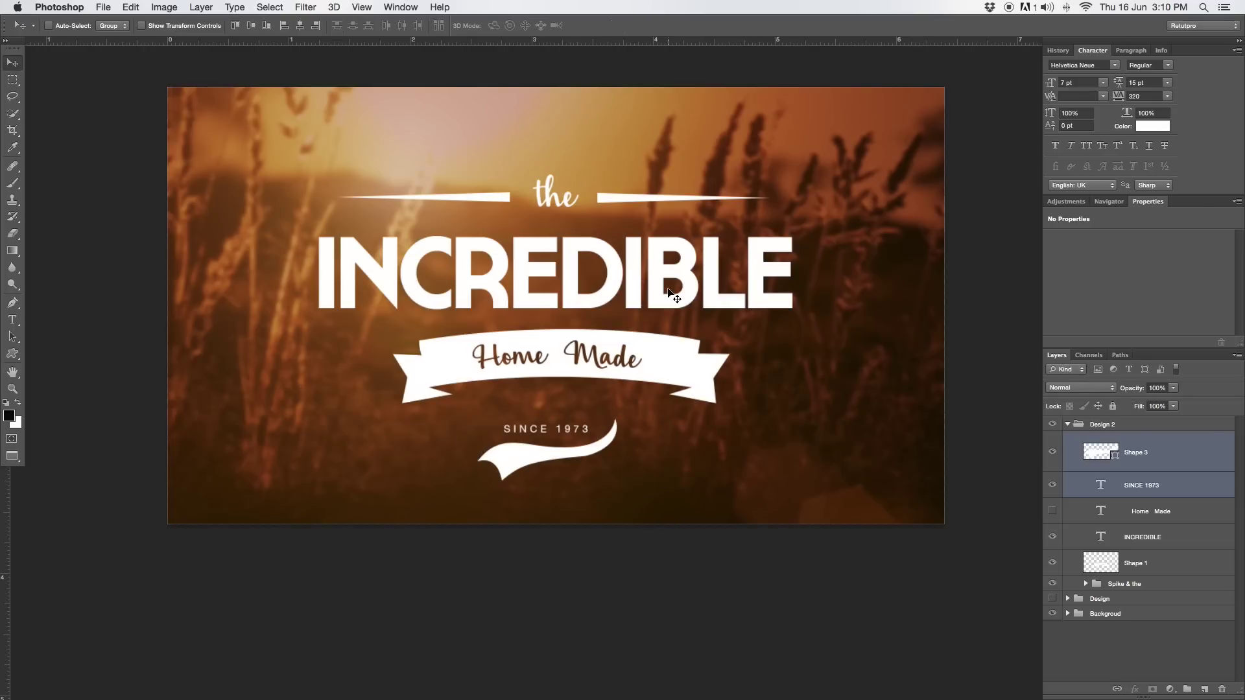
key("shift+Up")
key("shift+Up")
key("shift+Right")
key("shift+Right")
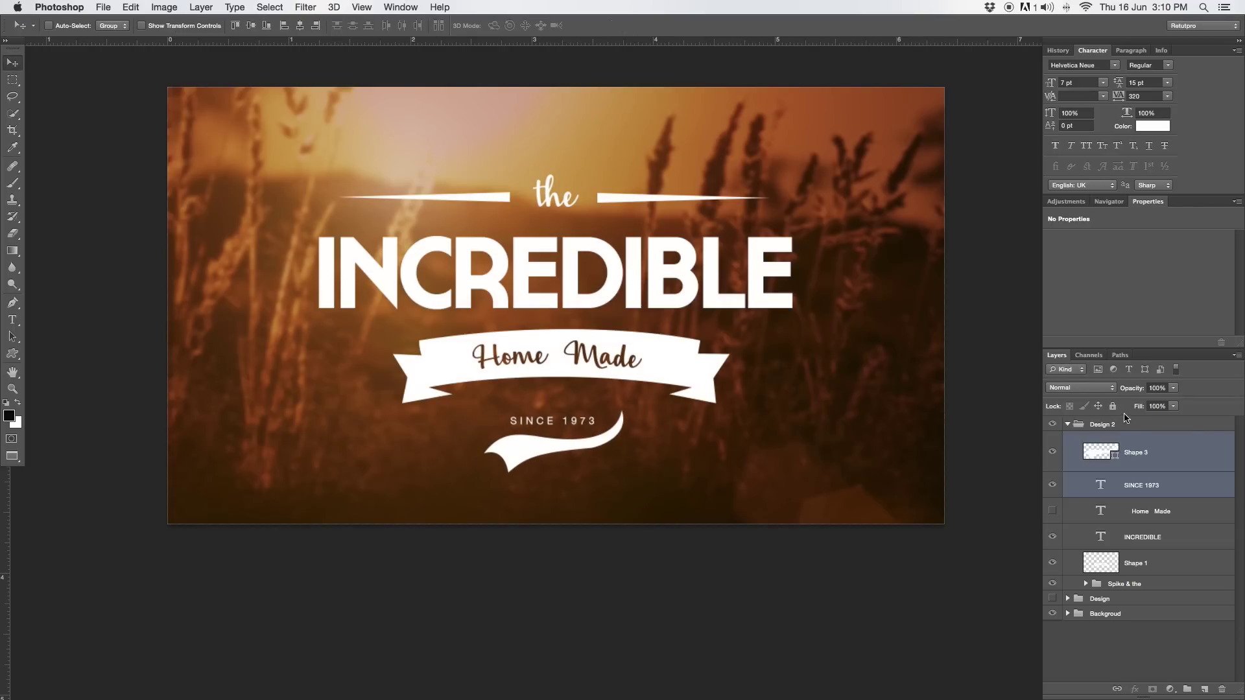
Move the whole Design 2 group up and fine-tune its position on the background.
left_click(1068, 425)
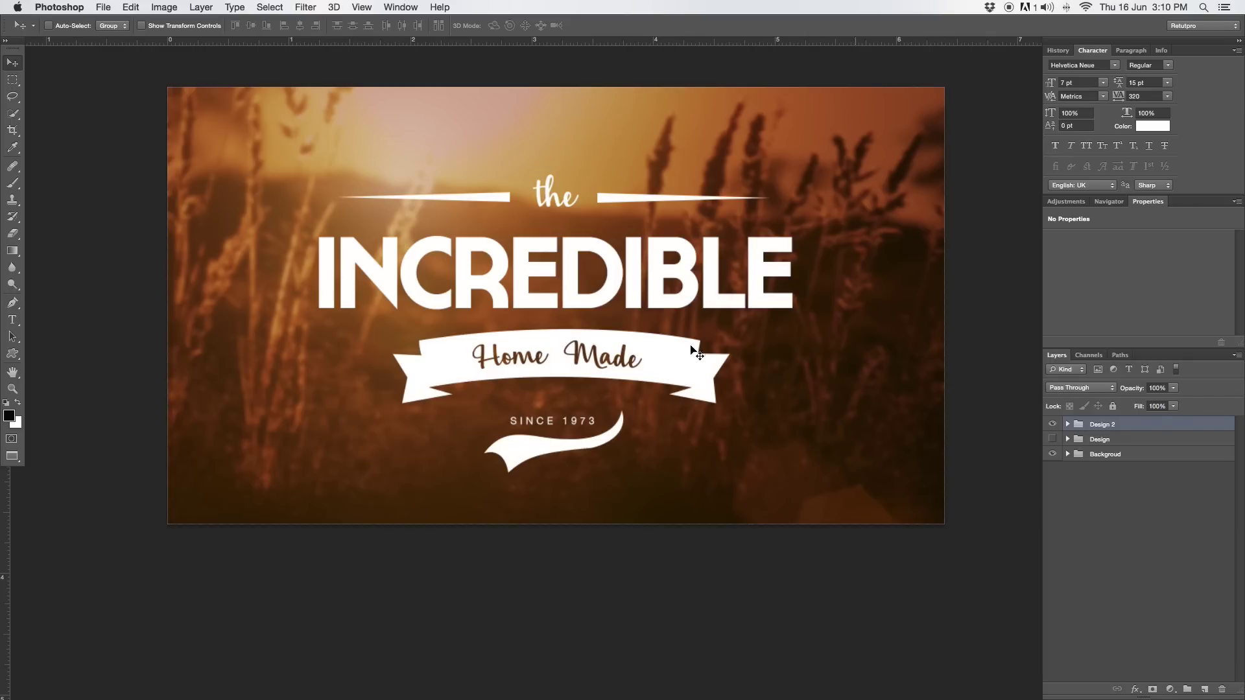
left_click_drag(649, 318, 641, 289)
key("Down")
key("Down")
key("Down")
key("Down")
key("Down")
key("Down")
key("Down")
key("Down")
key("Down")
key("Down")
key("Down")
key("Down")
key("Down")
key("Down")
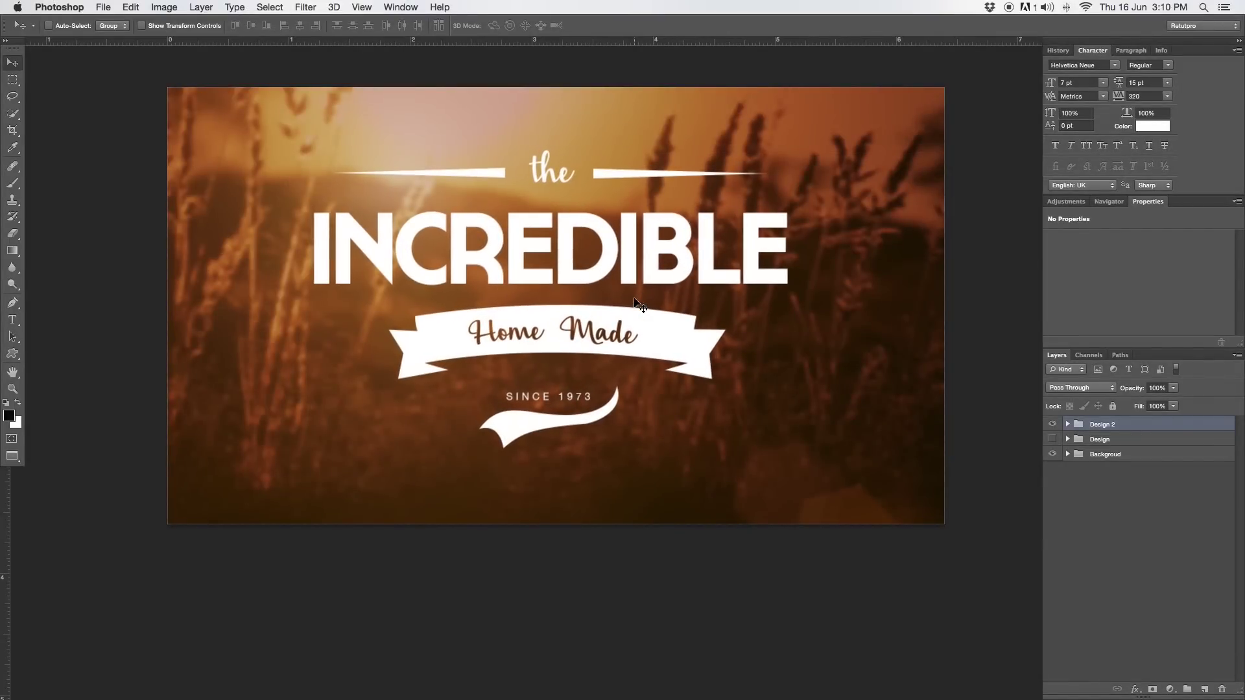
key("Right")
key("Right")
key("Right")
key("Right")
key("Right")
key("Right")
key("Right")
key("Right")
key("Down")
key("Down")
key("Down")
key("Down")
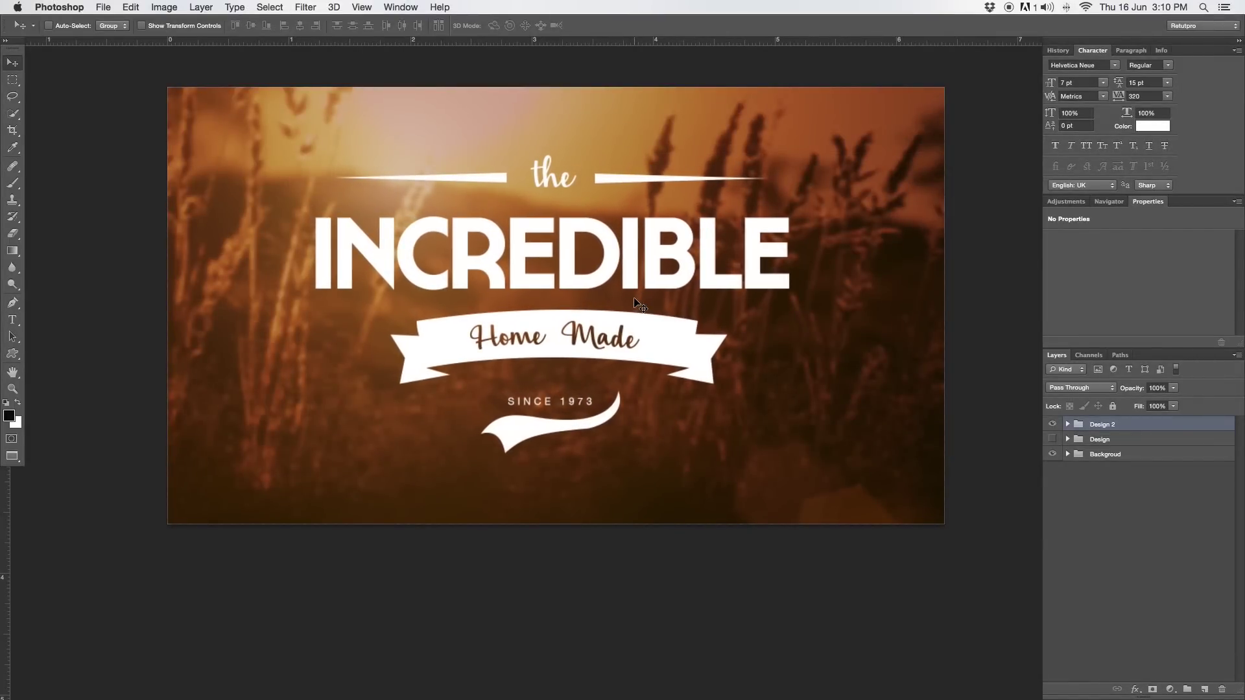
key("Down")
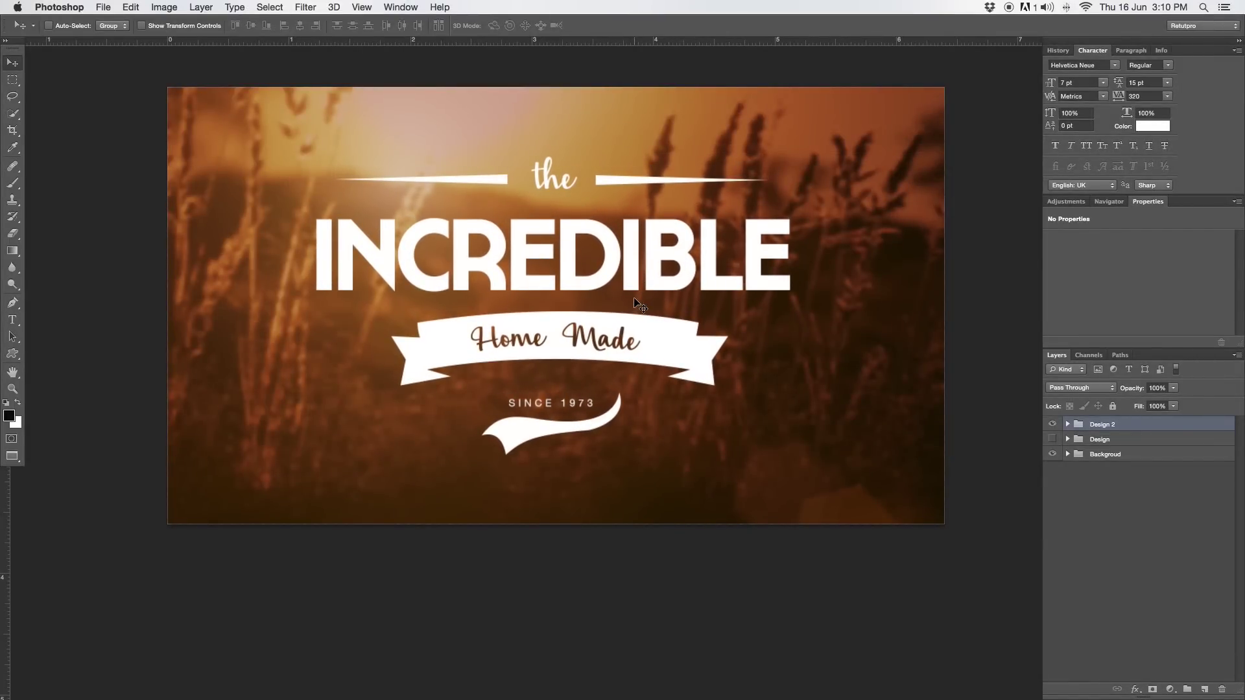